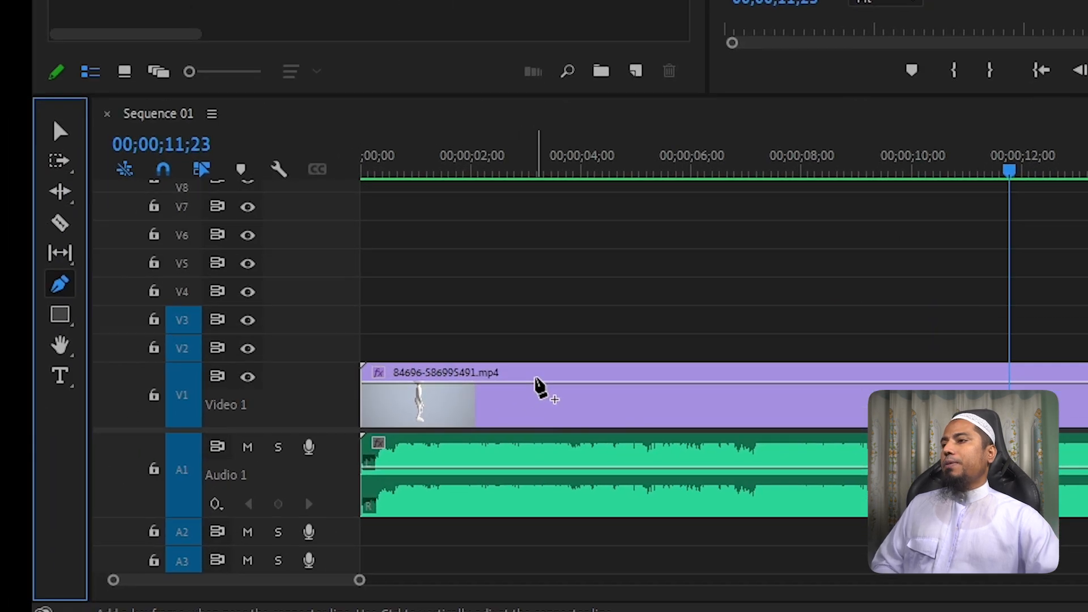
Draw a four-cornered closed shape around the figure's head in the Program monitor with the Pen tool.
{"action": "mouse_move", "coordinate": [537, 381]}
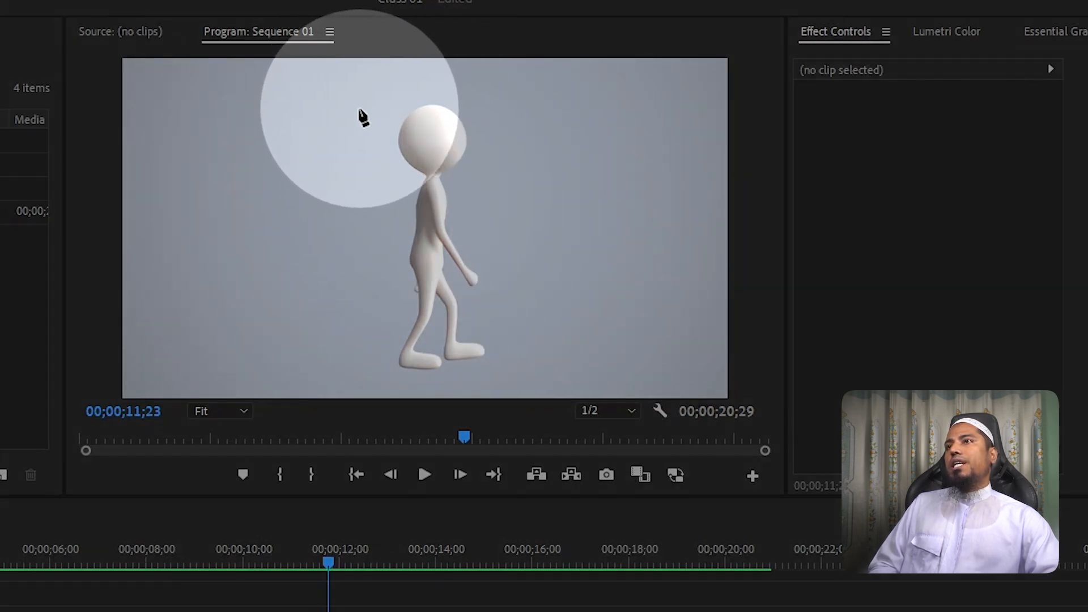
{"action": "left_click", "coordinate": [358, 108]}
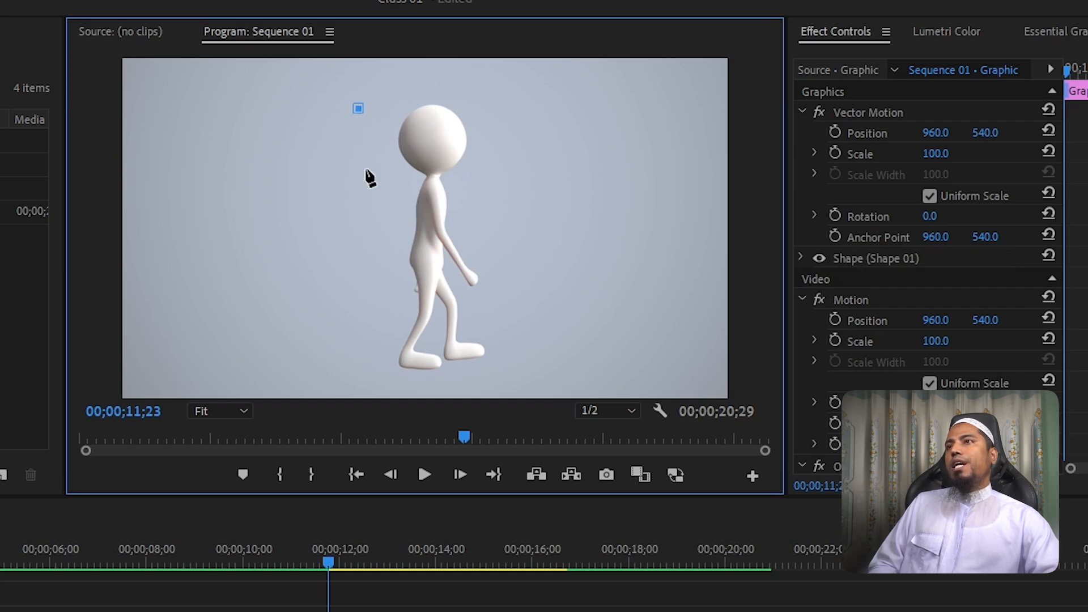
{"action": "left_click", "coordinate": [363, 188]}
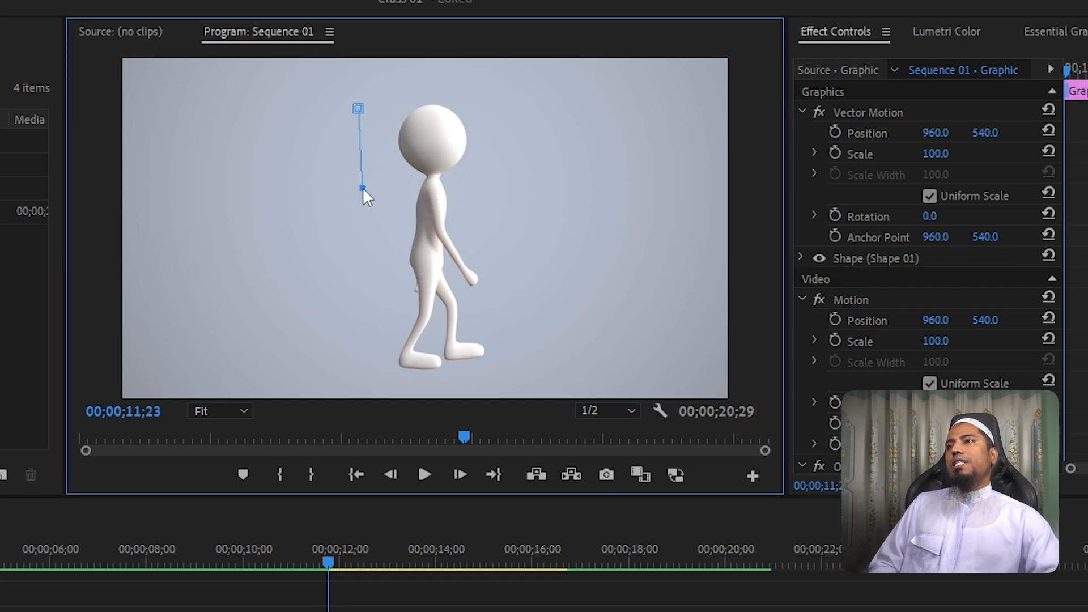
{"action": "left_click", "coordinate": [513, 185]}
{"action": "left_click", "coordinate": [509, 100]}
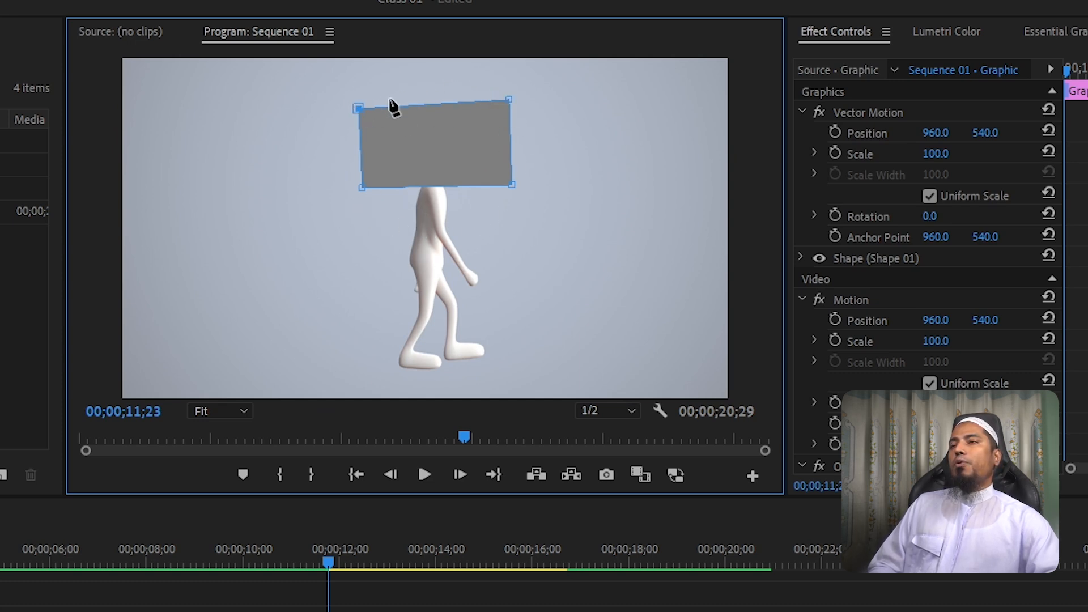
Adjust the four corner points of the drawn shape so its edges form a straight rectangle.
{"action": "left_click_drag", "start_coordinate": [357, 106], "coordinate": [356, 98]}
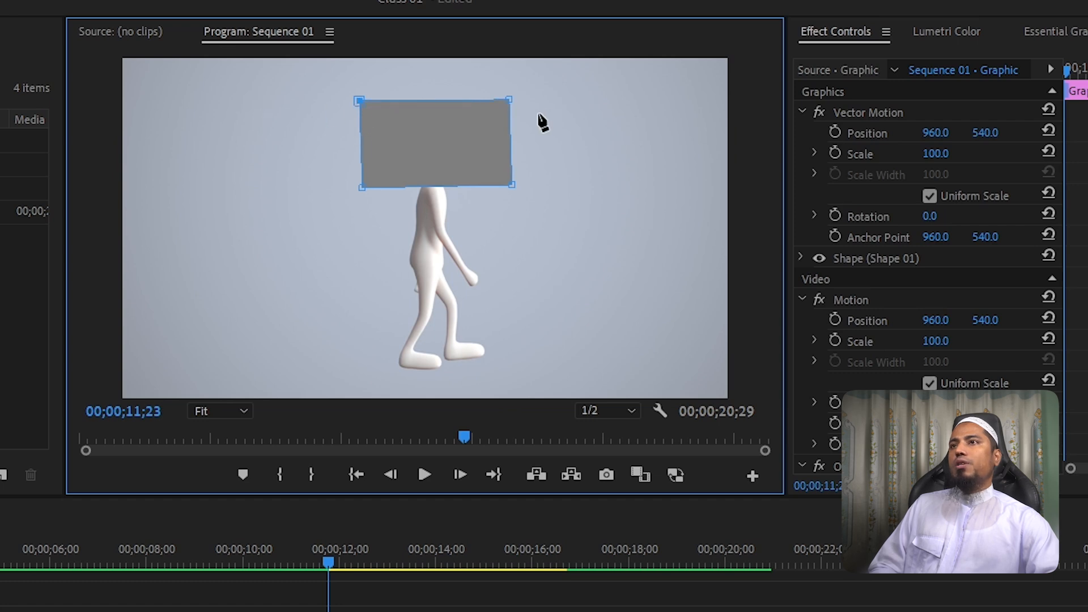
{"action": "left_click_drag", "start_coordinate": [508, 100], "coordinate": [510, 101]}
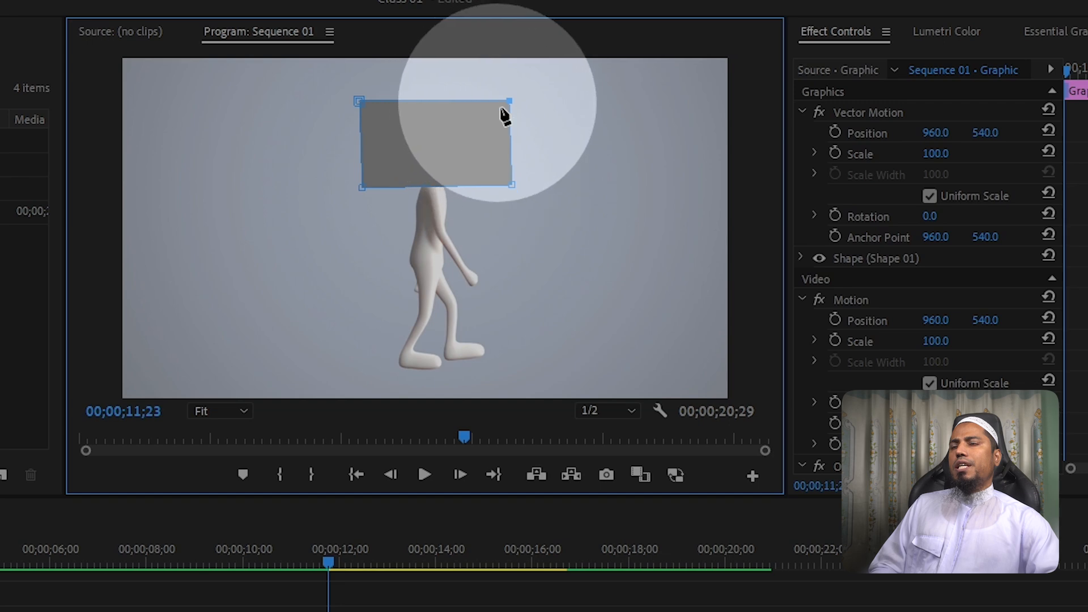
{"action": "left_click_drag", "start_coordinate": [363, 184], "coordinate": [359, 184]}
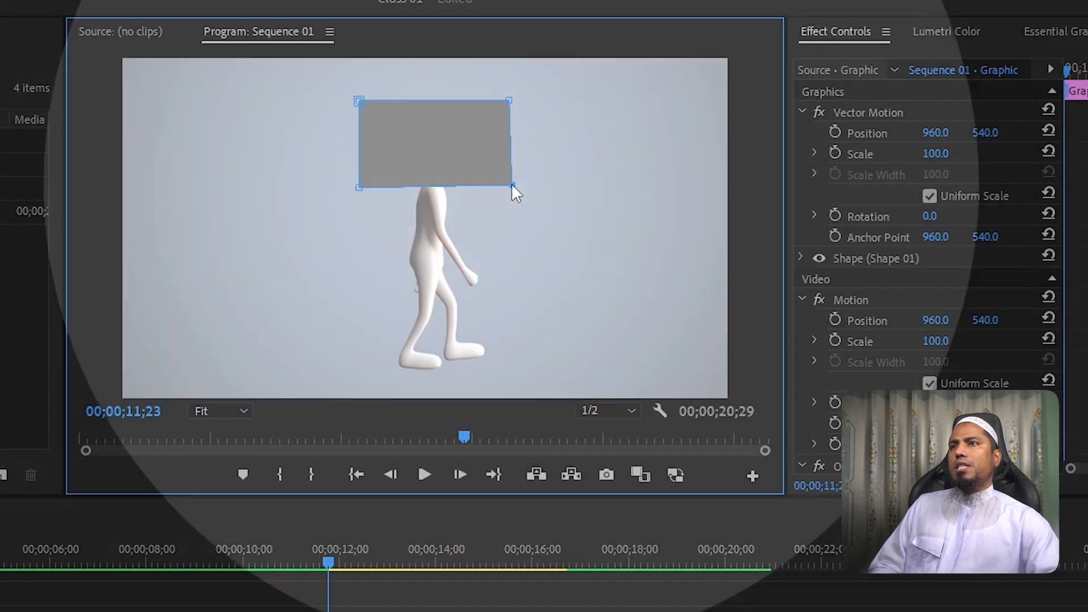
{"action": "left_click_drag", "start_coordinate": [513, 185], "coordinate": [511, 186]}
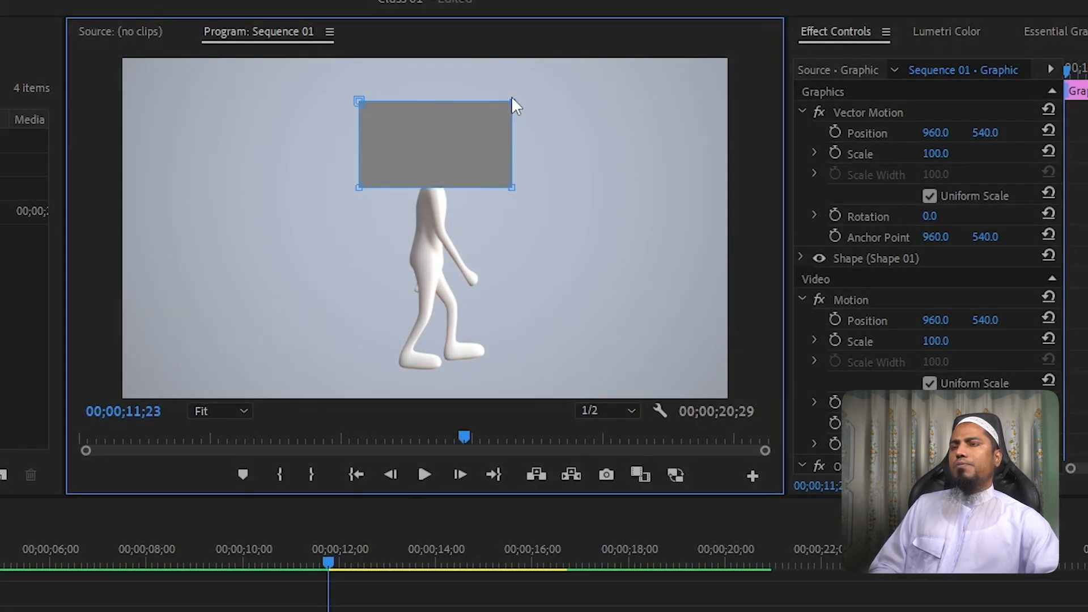
Try pulling the rectangle's lower-left and upper-right corner points outward, and undo both moves.
{"action": "key", "text": "p"}
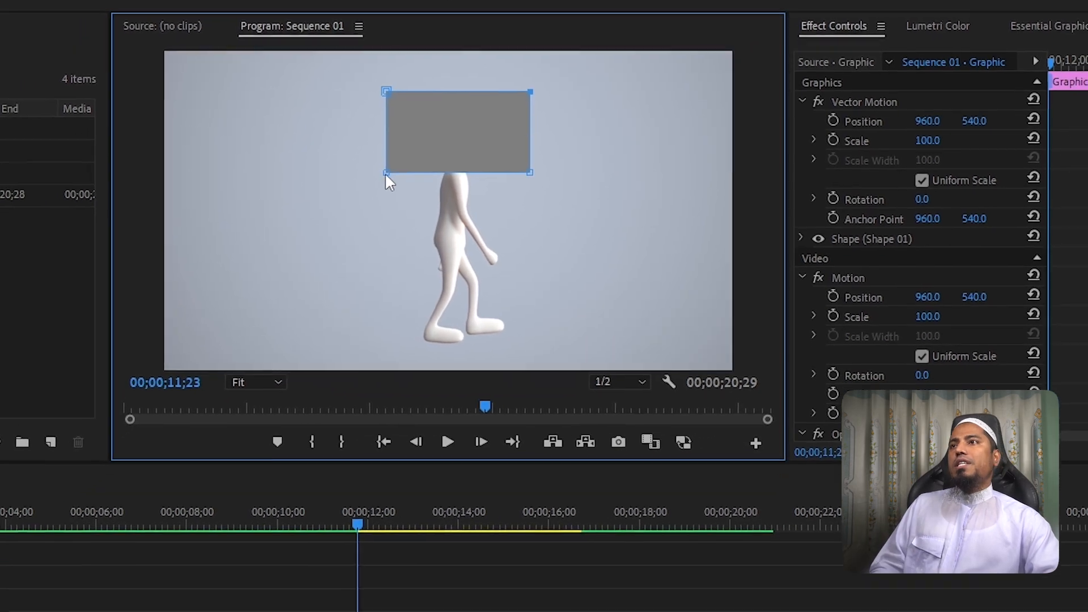
{"action": "left_click_drag", "start_coordinate": [386, 172], "coordinate": [234, 208]}
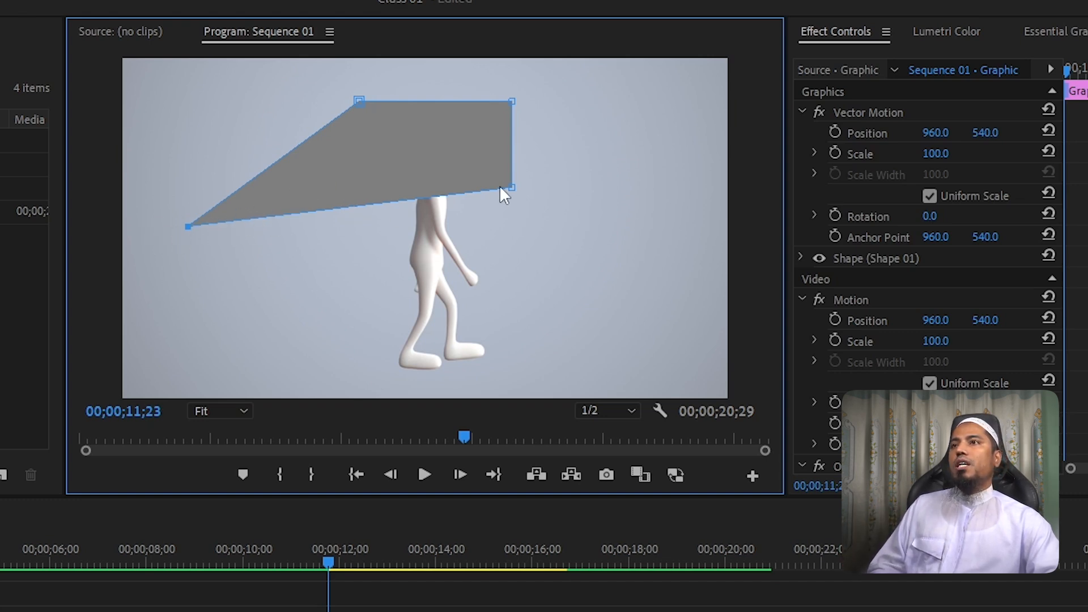
{"action": "left_click_drag", "start_coordinate": [509, 97], "coordinate": [668, 67]}
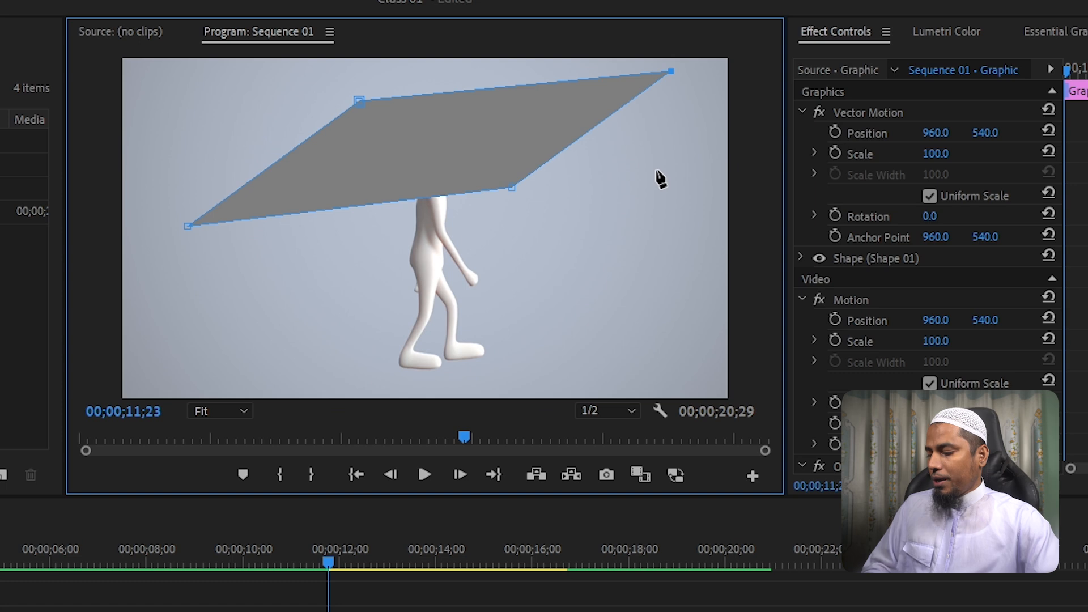
{"action": "key", "text": "ctrl+z"}
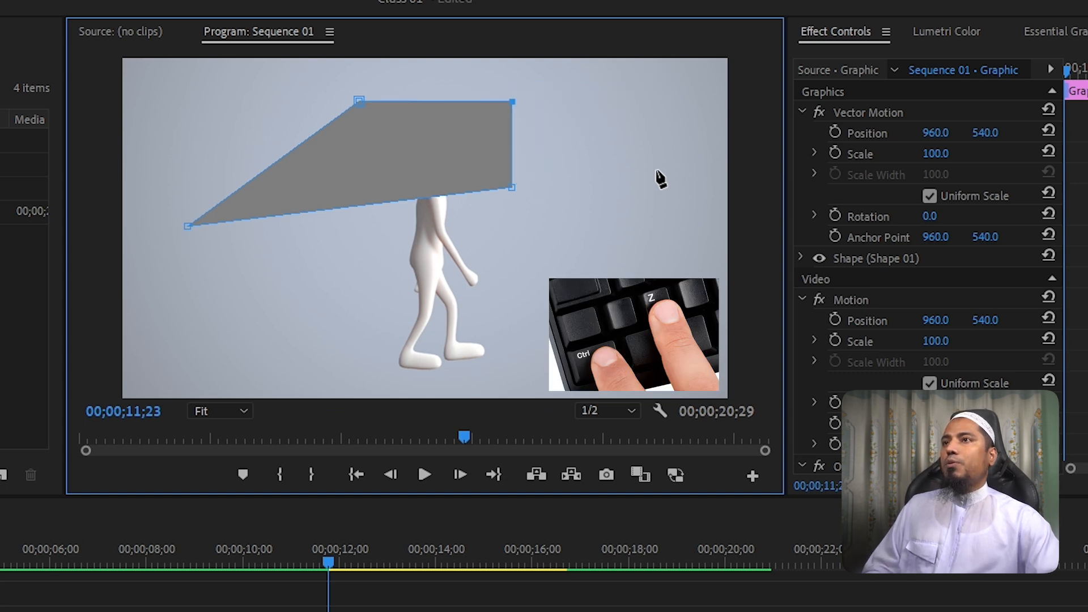
{"action": "key", "text": "ctrl+z"}
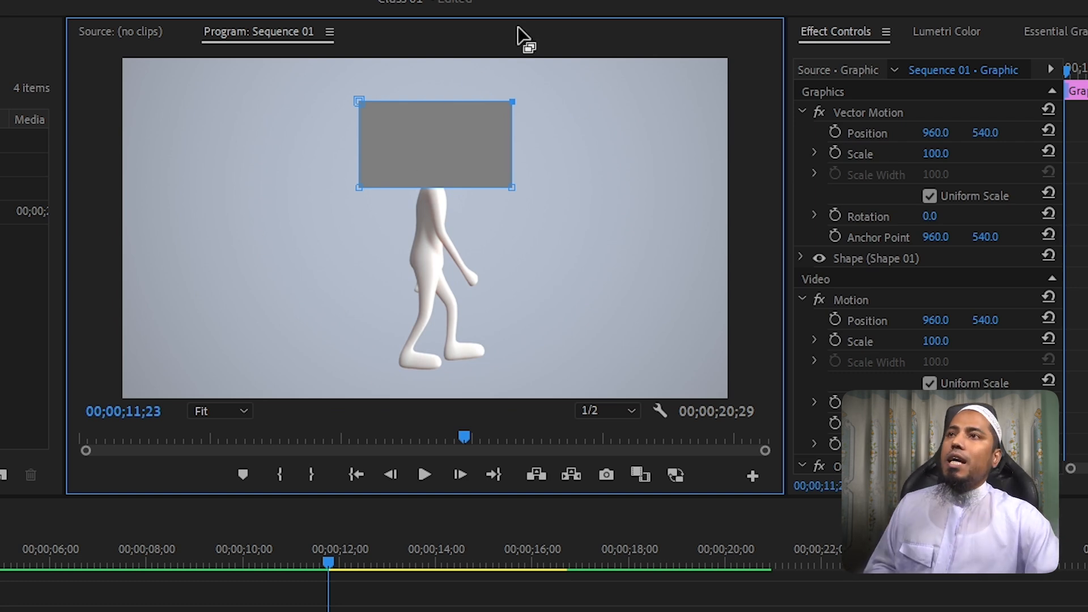
Curve the rectangle's lower-right and upper-left corners by pulling Bezier handles out of their anchor points.
{"action": "key", "text": "v"}
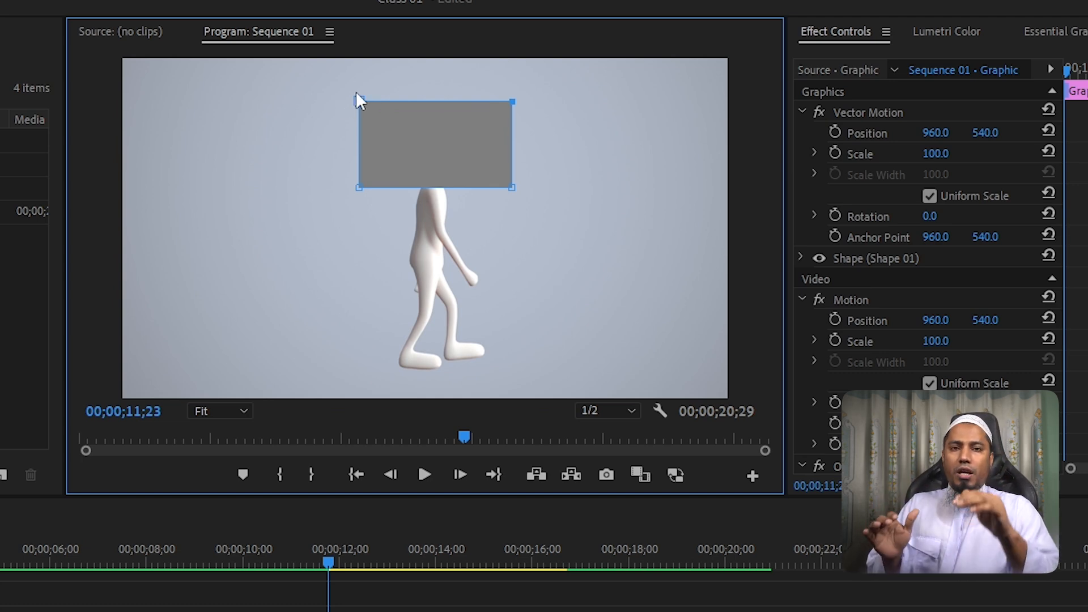
{"action": "key", "text": "p"}
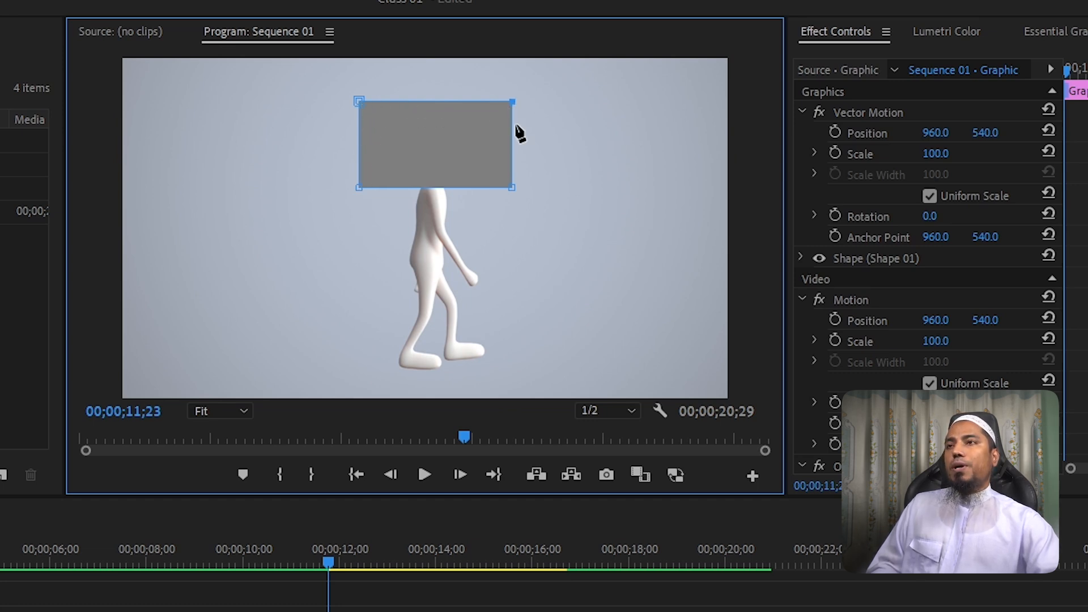
{"action": "left_click_drag", "start_coordinate": [512, 189], "coordinate": [546, 169]}
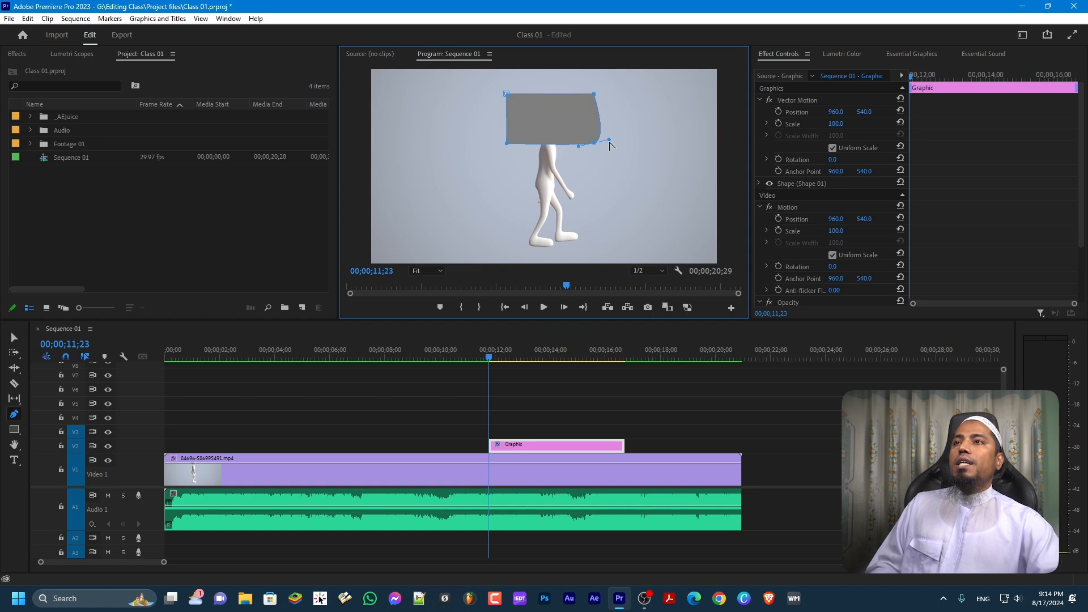
{"action": "left_click_drag", "start_coordinate": [609, 148], "coordinate": [608, 202]}
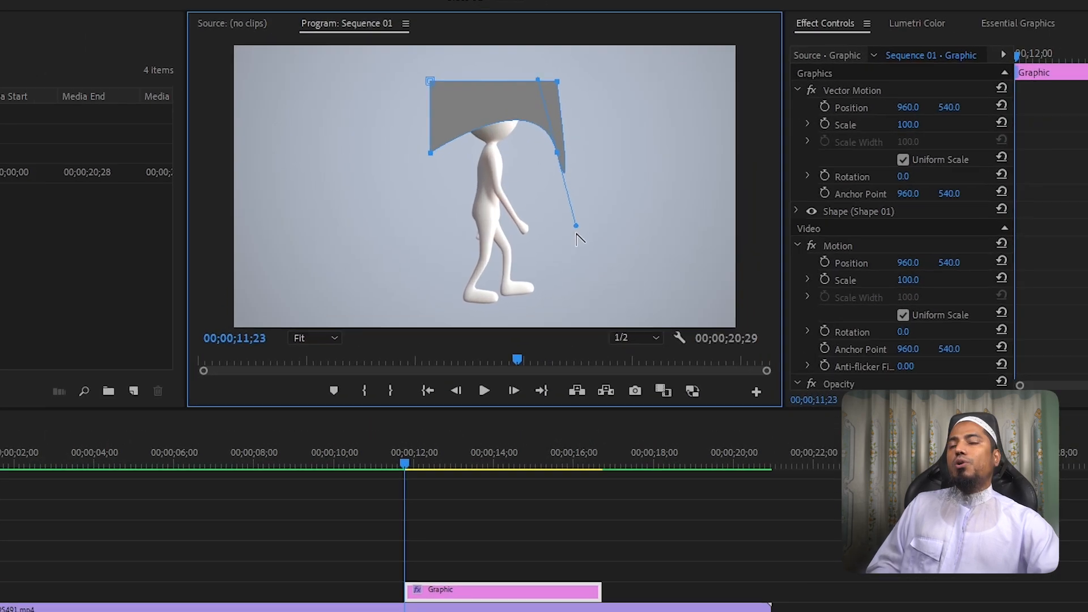
{"action": "left_click_drag", "start_coordinate": [557, 272], "coordinate": [553, 148]}
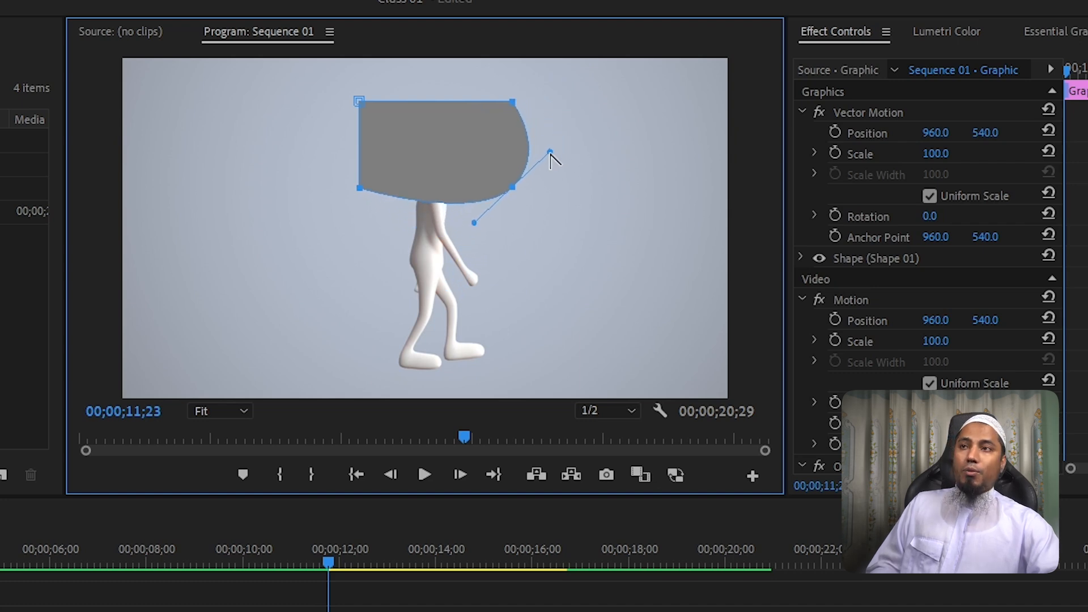
{"action": "left_click_drag", "start_coordinate": [533, 170], "coordinate": [570, 142]}
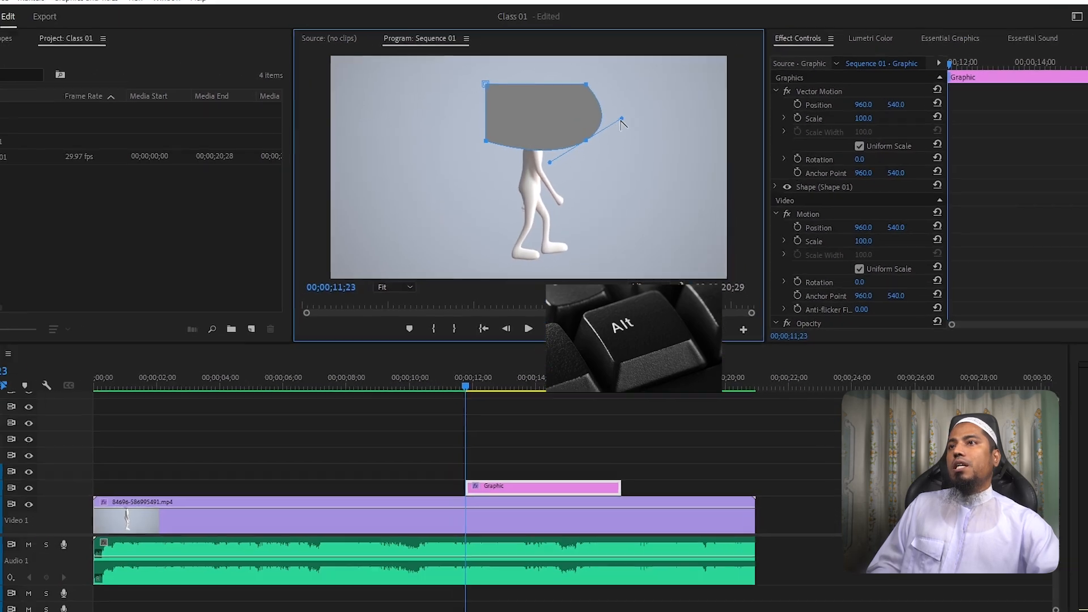
{"action": "left_click_drag", "start_coordinate": [405, 86], "coordinate": [529, 127]}
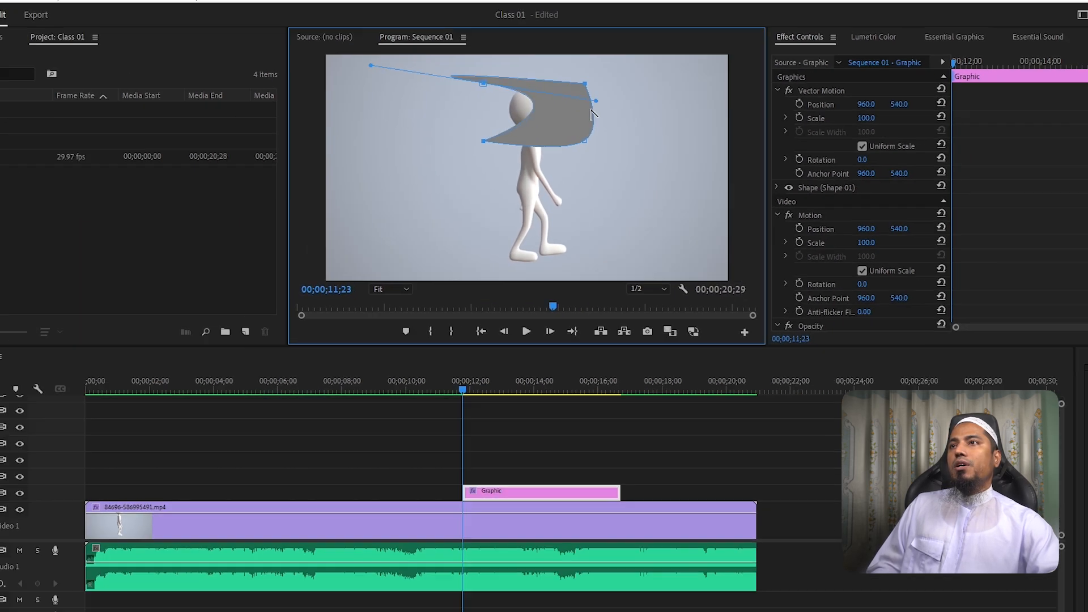
{"action": "key", "text": "ctrl+z"}
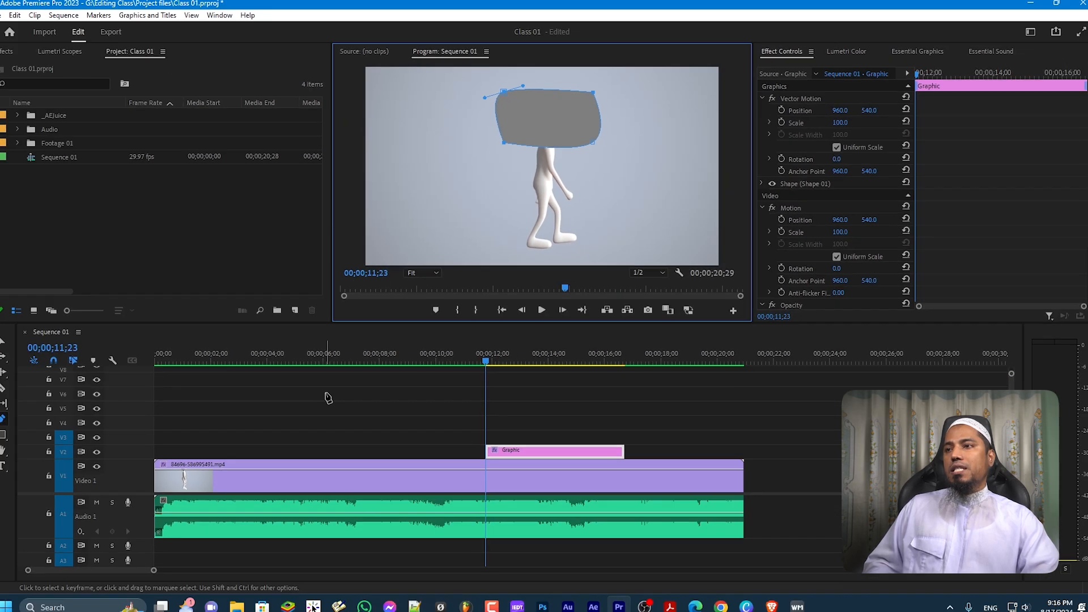
Play the sequence from just before the graphic clip to preview the shape over the walking figure.
{"action": "left_click", "coordinate": [340, 560]}
{"action": "left_click_drag", "start_coordinate": [497, 359], "coordinate": [457, 366]}
{"action": "key", "text": "space"}
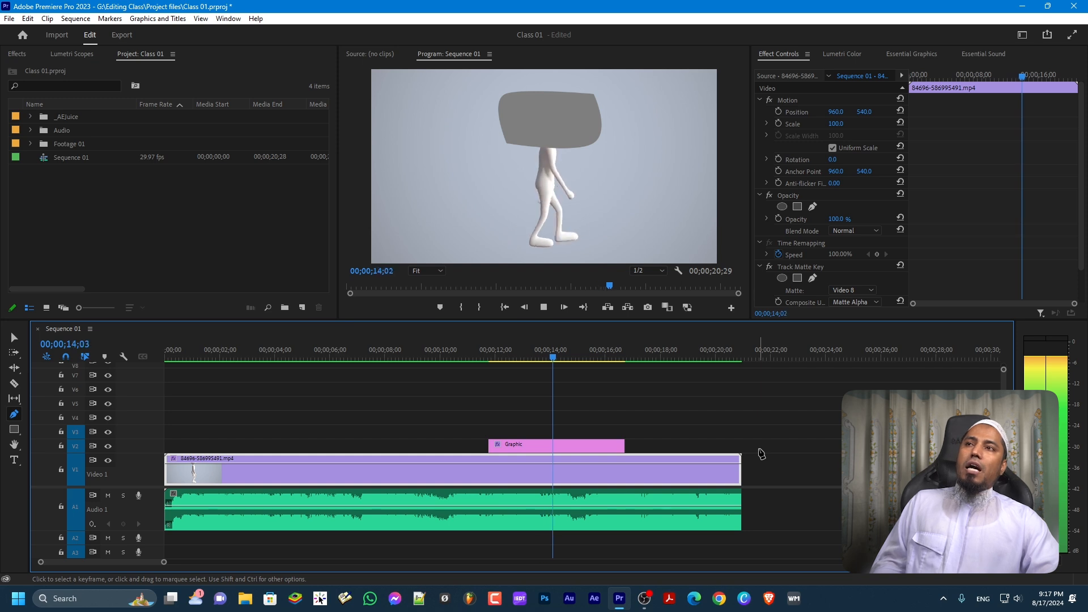
{"action": "key", "text": "space"}
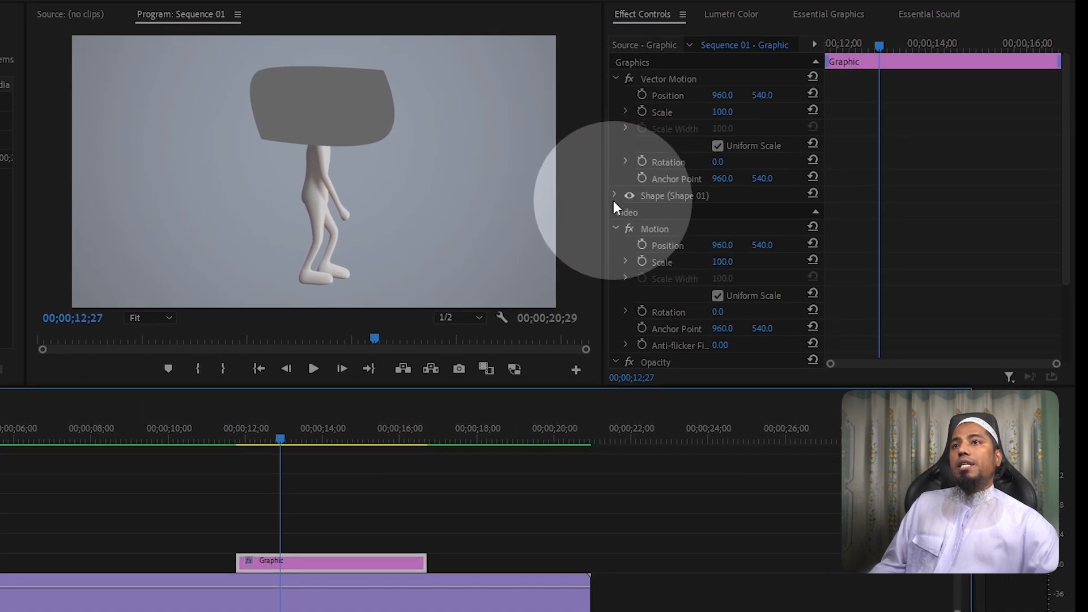
Set the fill colour of Shape 01 in the graphic clip to bright green, hex 0CF312.
{"action": "left_click", "coordinate": [615, 196]}
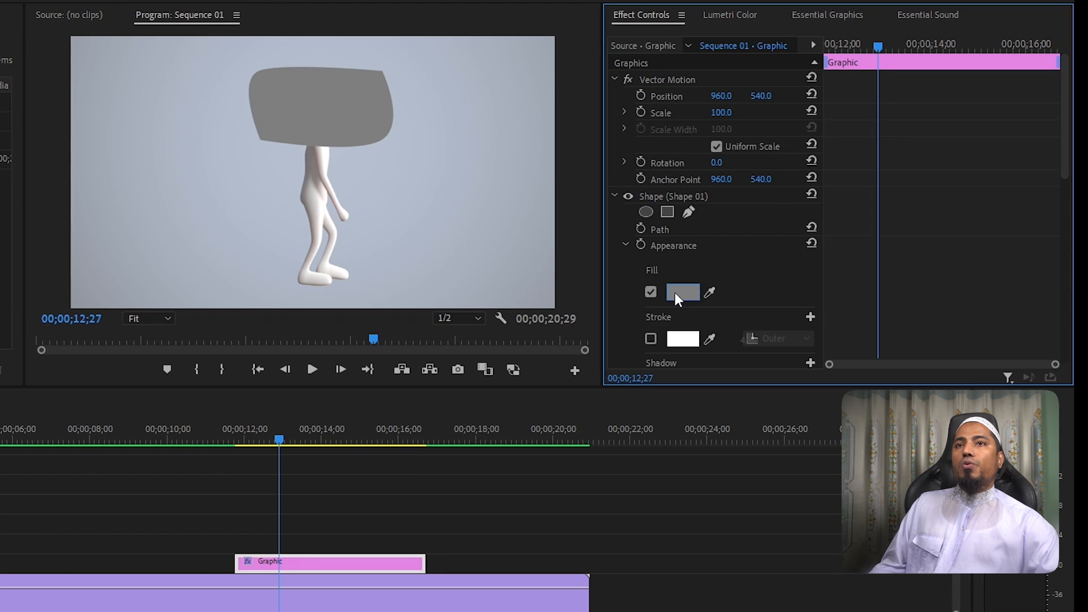
{"action": "left_click_drag", "start_coordinate": [1063, 89], "coordinate": [1063, 135]}
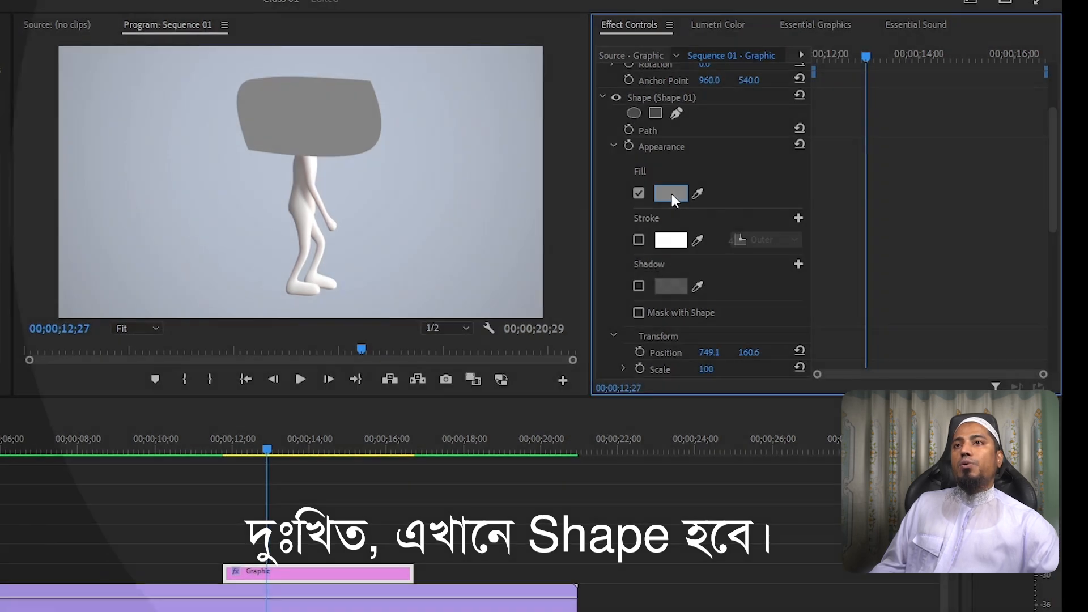
{"action": "left_click", "coordinate": [671, 194]}
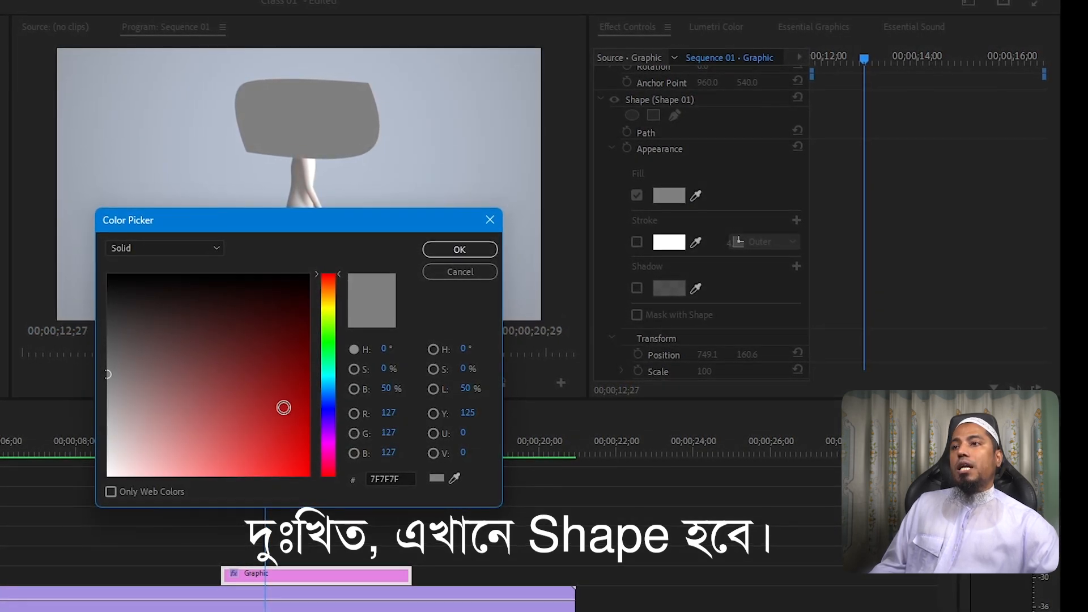
{"action": "left_click", "coordinate": [283, 404]}
{"action": "left_click", "coordinate": [257, 455]}
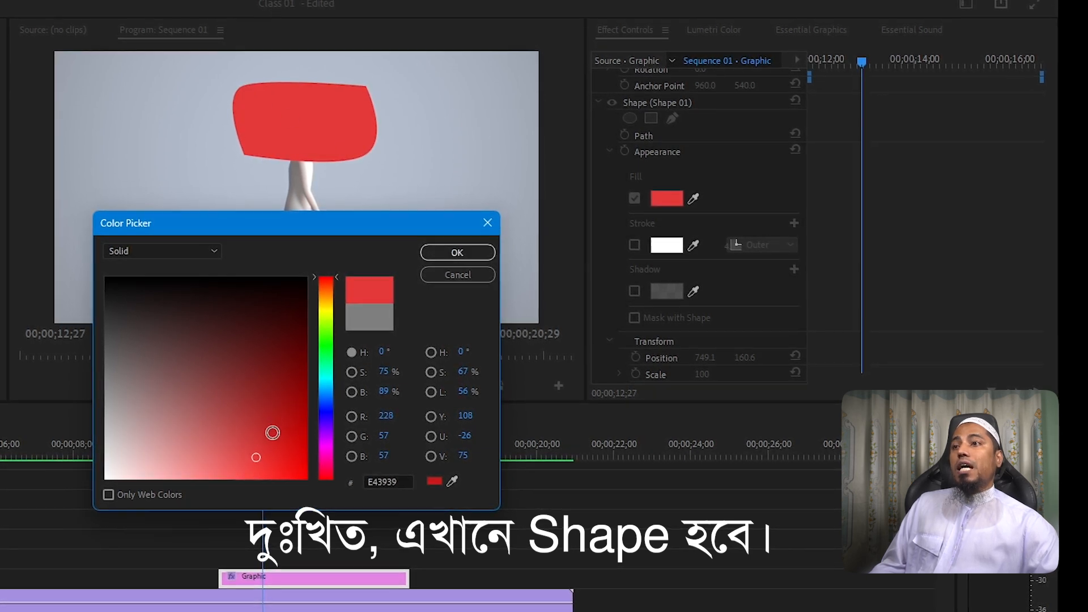
{"action": "left_click", "coordinate": [273, 436]}
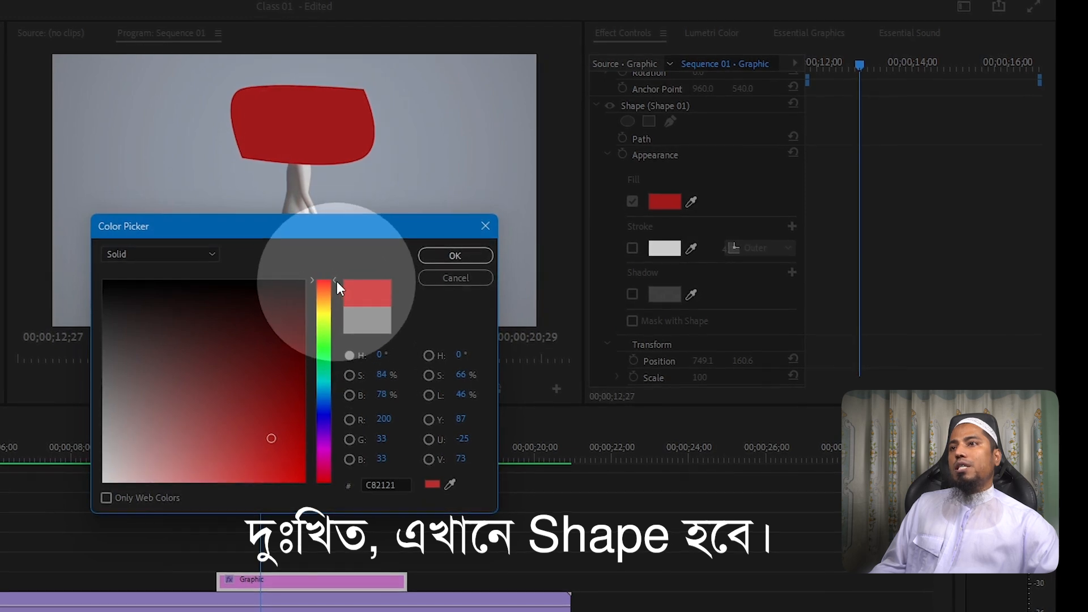
{"action": "left_click_drag", "start_coordinate": [335, 280], "coordinate": [335, 313]}
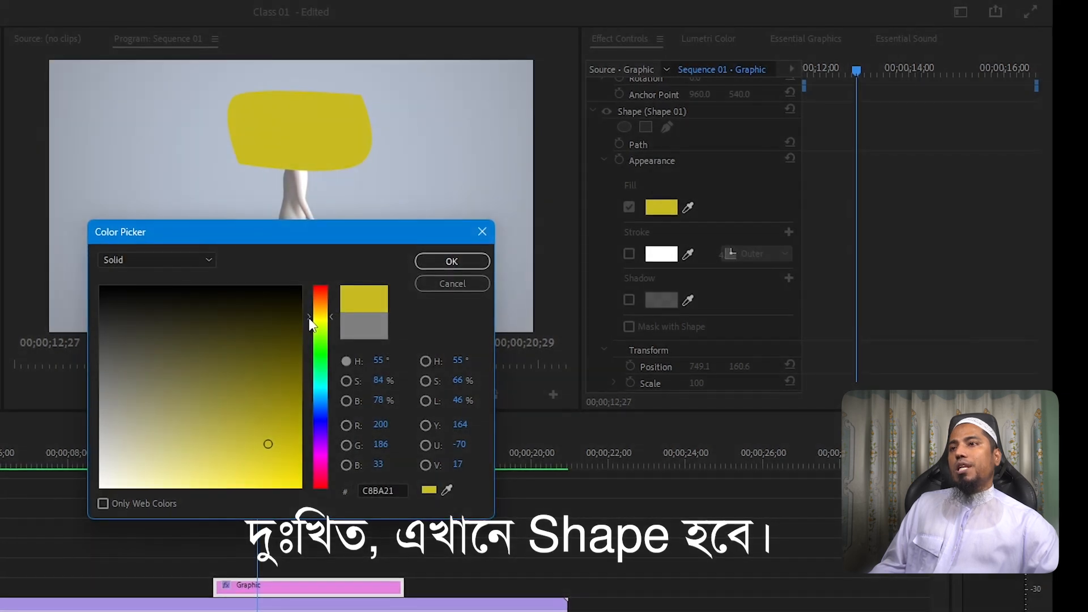
{"action": "left_click_drag", "start_coordinate": [310, 323], "coordinate": [308, 359]}
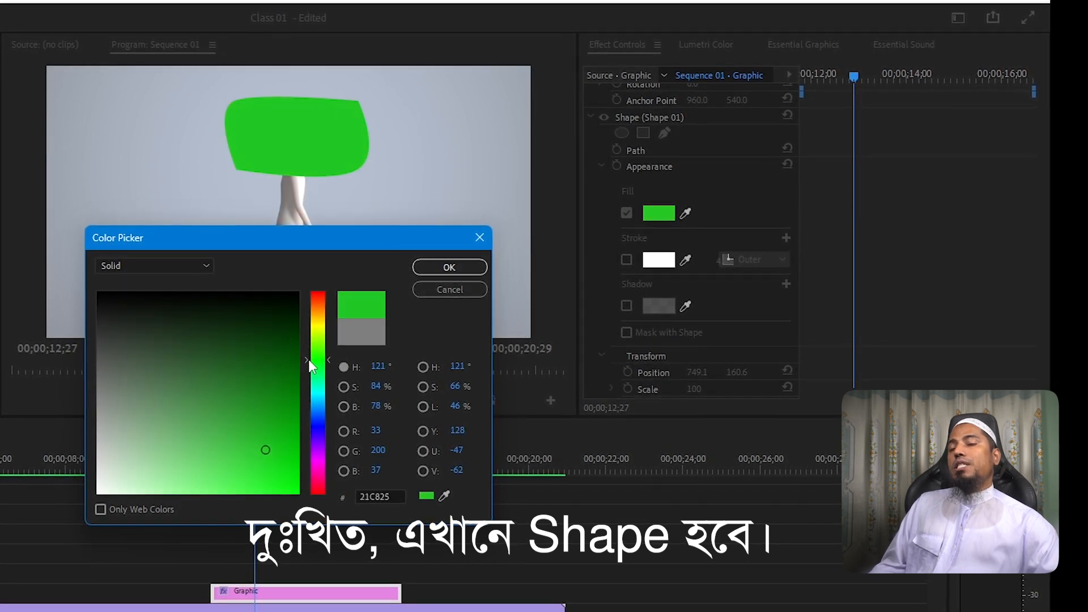
{"action": "left_click", "coordinate": [209, 423]}
{"action": "left_click", "coordinate": [156, 375]}
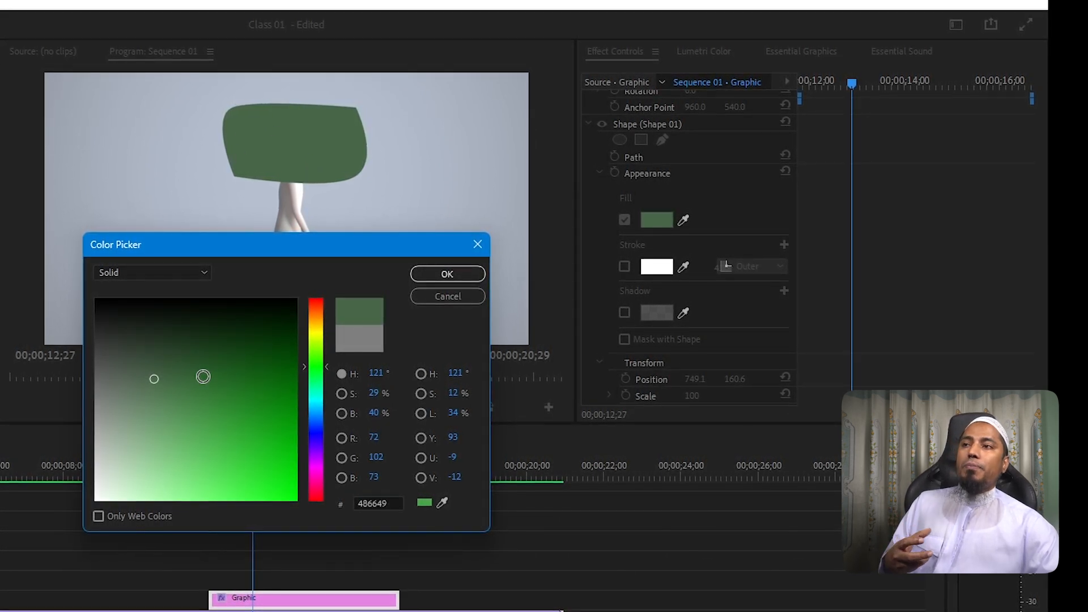
{"action": "mouse_move", "coordinate": [210, 416]}
{"action": "left_mouse_down"}
{"action": "mouse_move", "coordinate": [267, 478]}
{"action": "mouse_move", "coordinate": [210, 447]}
{"action": "mouse_move", "coordinate": [151, 389]}
{"action": "mouse_move", "coordinate": [260, 454]}
{"action": "mouse_move", "coordinate": [286, 496]}
{"action": "left_mouse_up"}
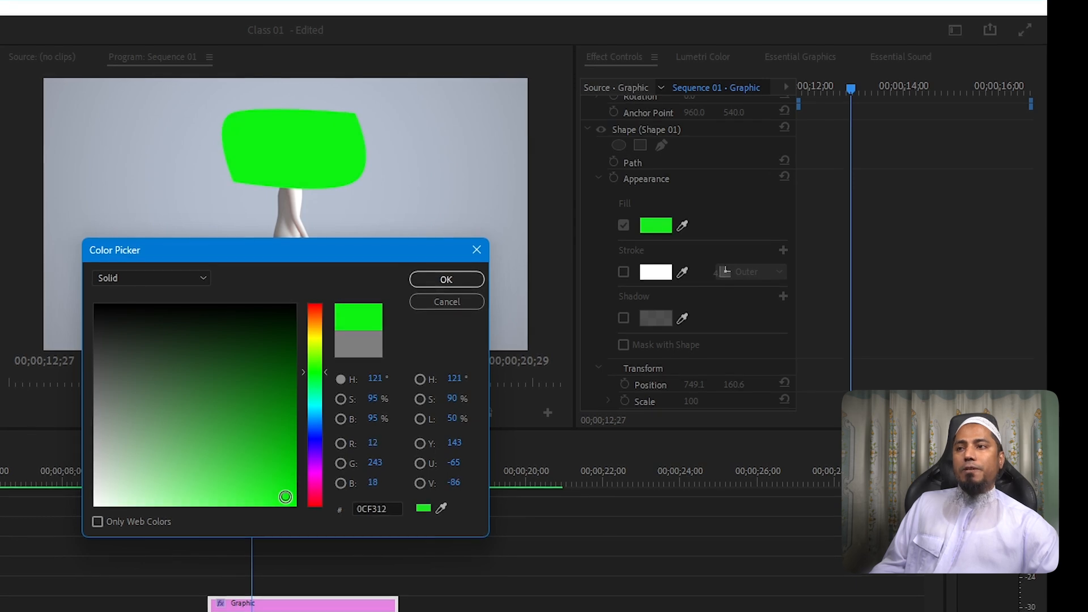
{"action": "left_click", "coordinate": [444, 281]}
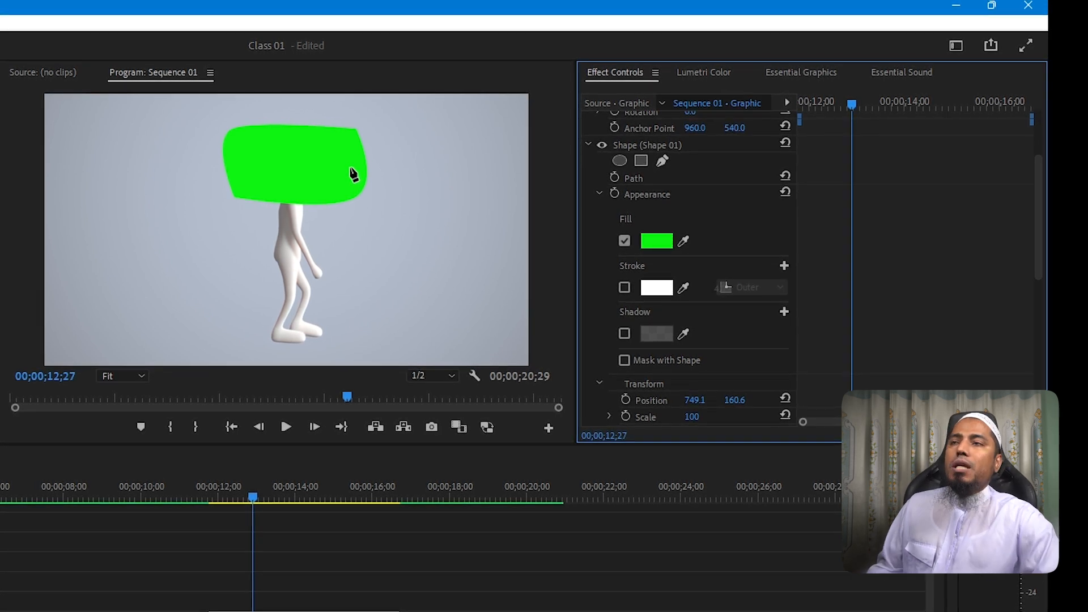
Turn off the shape's green fill and enable its white outer stroke.
{"action": "left_click", "coordinate": [625, 244]}
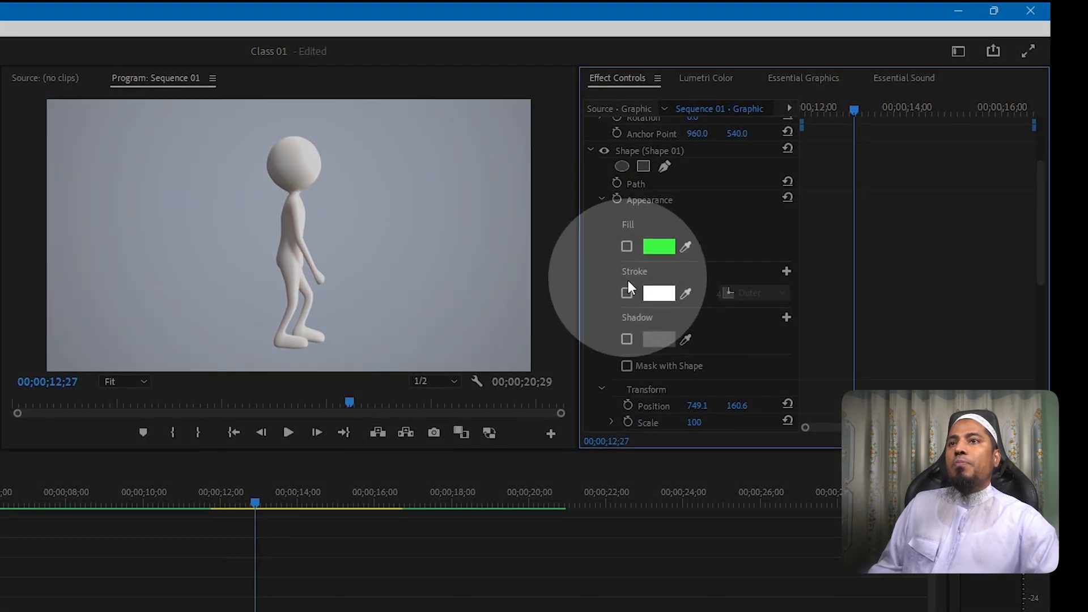
{"action": "left_click", "coordinate": [627, 294]}
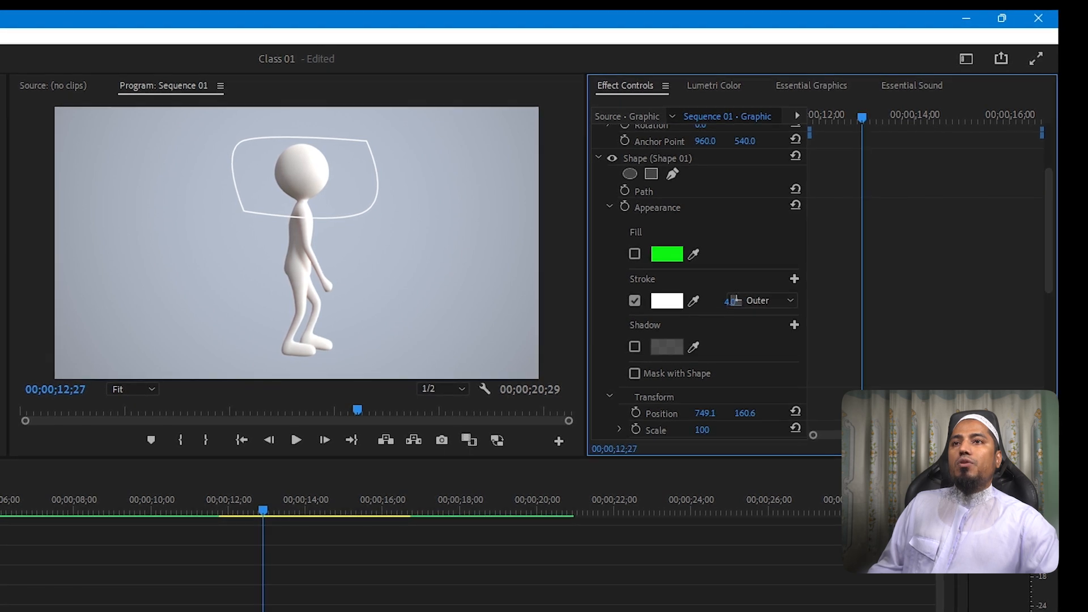
Set the shape's white stroke width to 52 and its alignment to Center, after trying Inner.
{"action": "left_click_drag", "start_coordinate": [733, 306], "coordinate": [738, 301]}
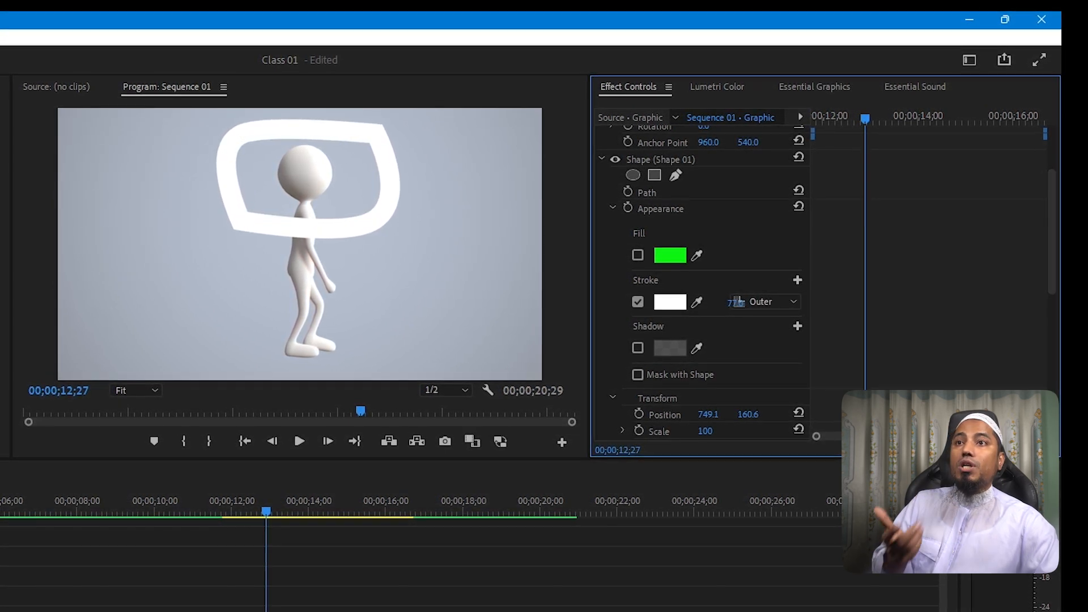
{"action": "left_click_drag", "start_coordinate": [737, 302], "coordinate": [738, 302]}
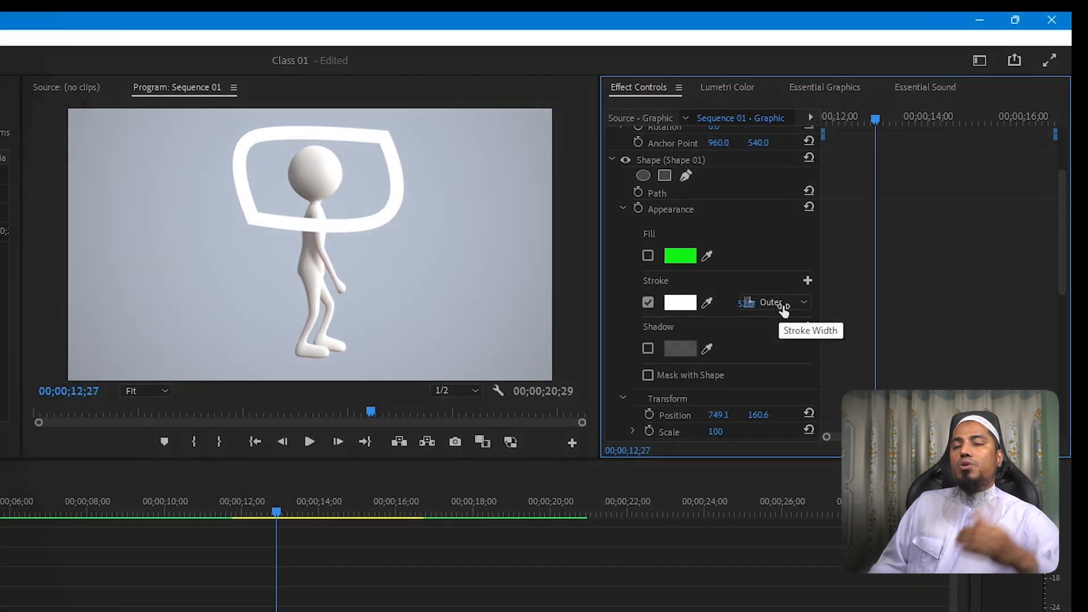
{"action": "left_click", "coordinate": [789, 297]}
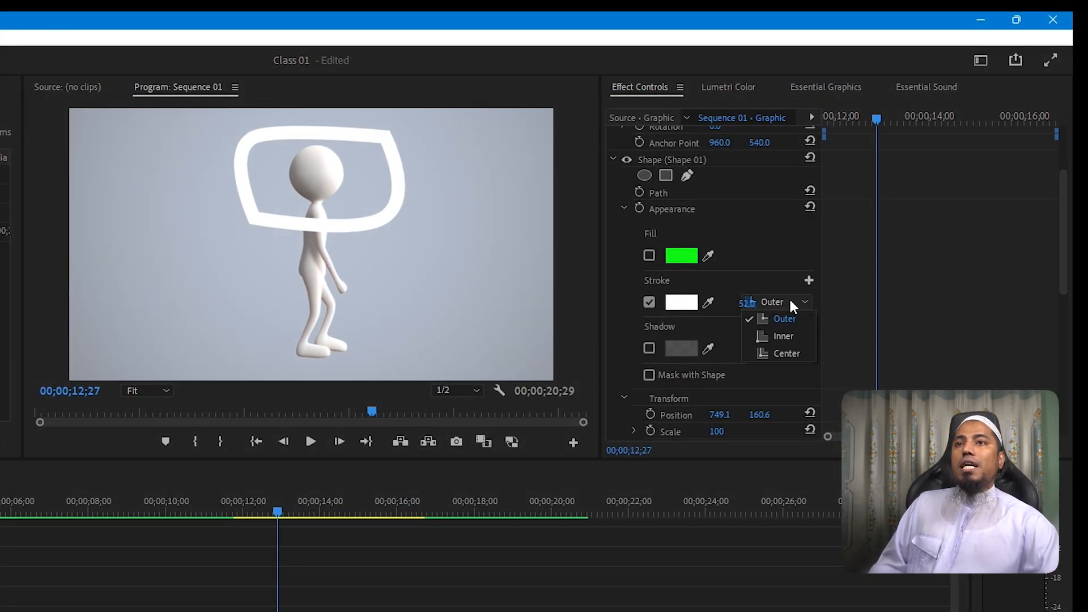
{"action": "left_click", "coordinate": [772, 335]}
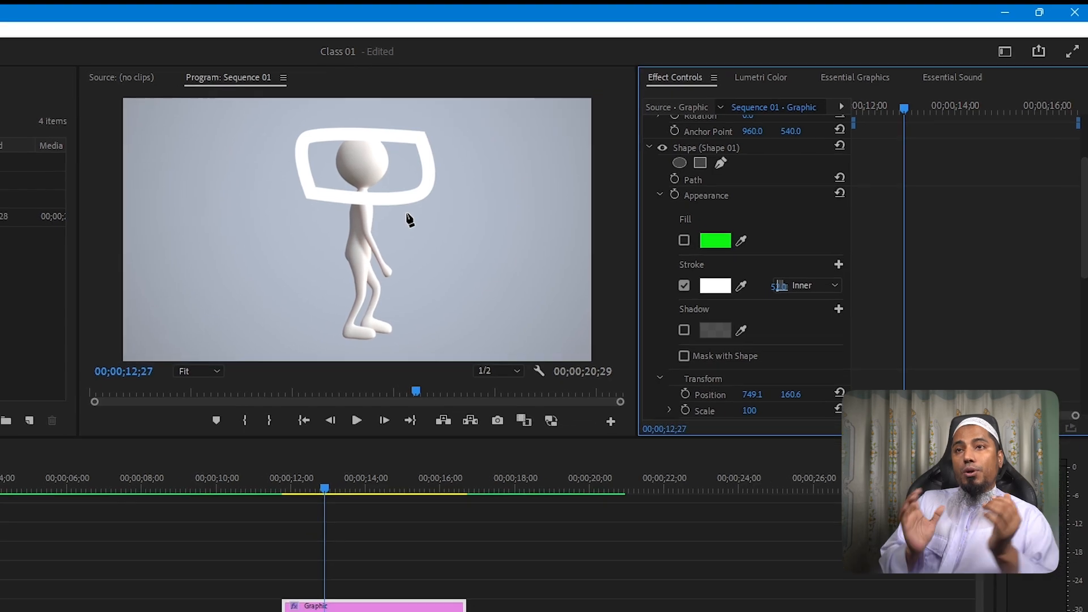
{"action": "left_click", "coordinate": [816, 285]}
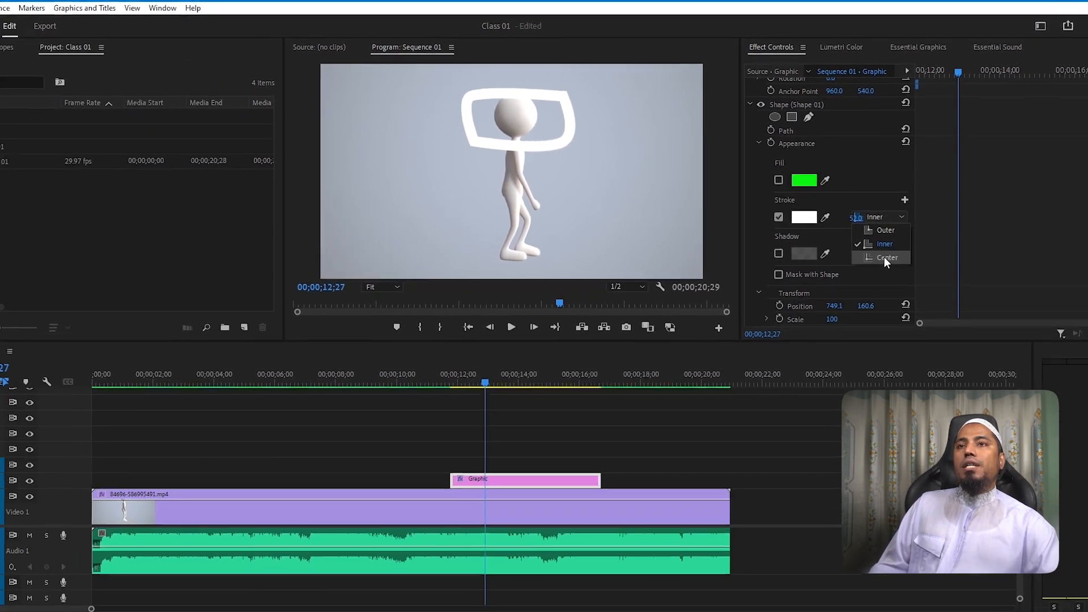
{"action": "left_click", "coordinate": [884, 256]}
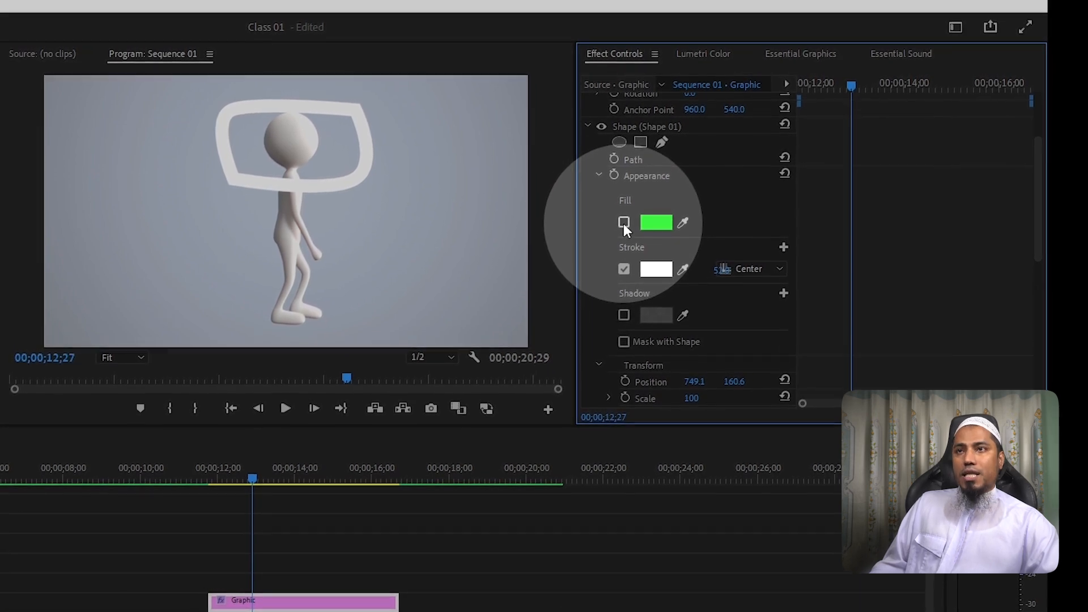
Re-enable the green fill to compare Outer, Inner and Center stroke alignment against it, returning to Center with the fill off.
{"action": "left_click", "coordinate": [623, 223]}
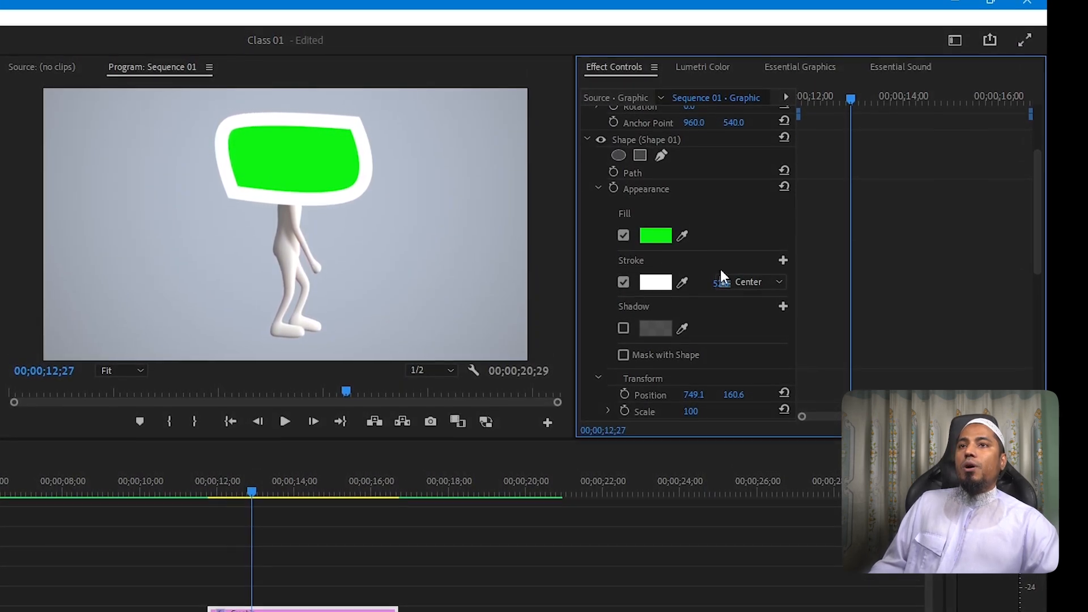
{"action": "left_click", "coordinate": [737, 277]}
{"action": "left_click", "coordinate": [780, 288]}
{"action": "left_click", "coordinate": [762, 310]}
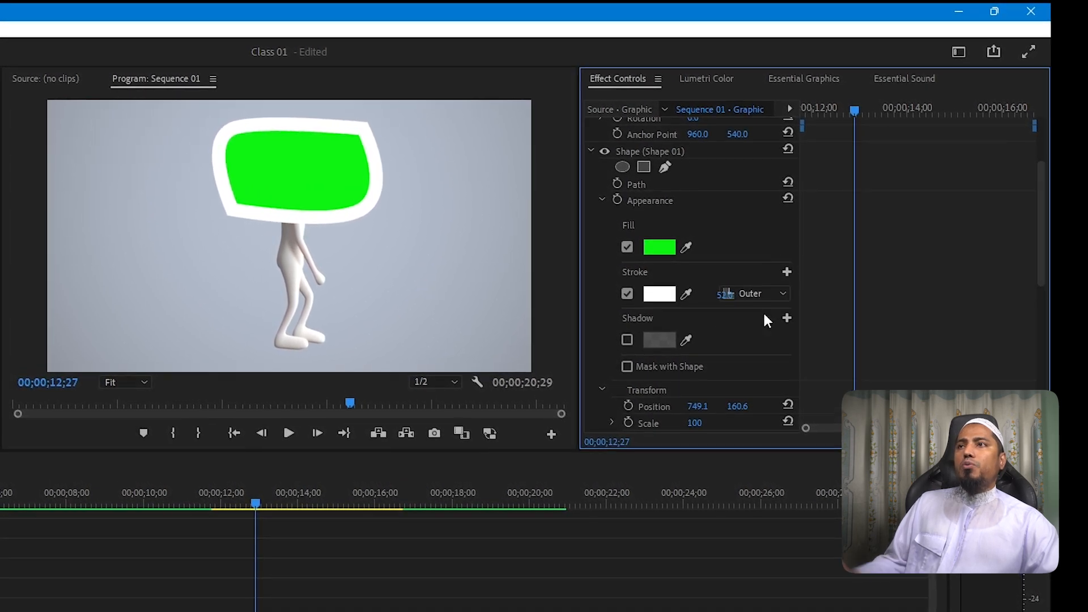
{"action": "left_click", "coordinate": [774, 294]}
{"action": "left_click", "coordinate": [771, 330]}
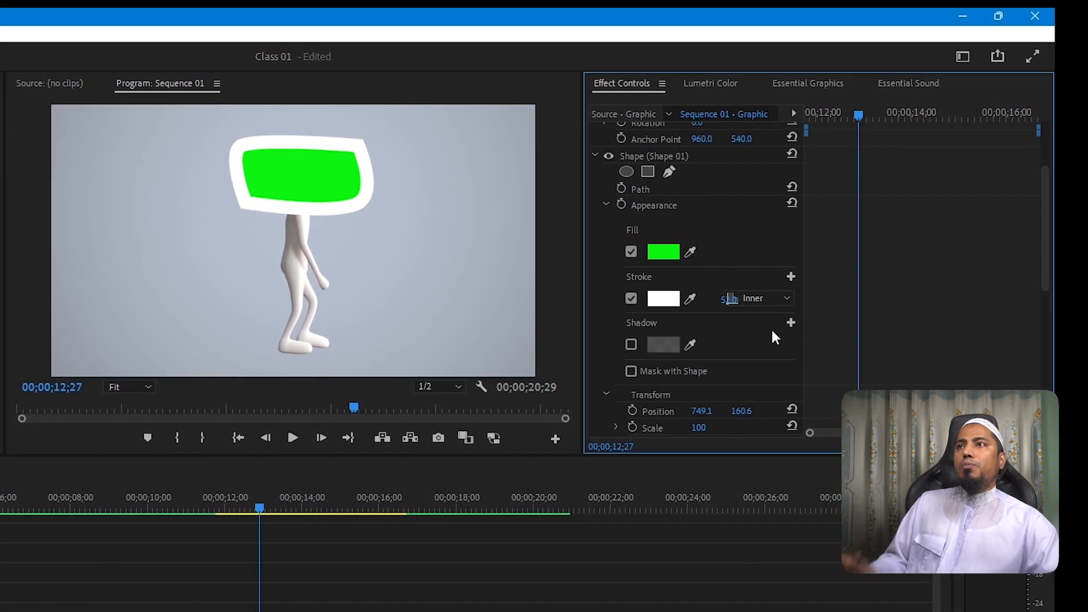
{"action": "left_click", "coordinate": [781, 297]}
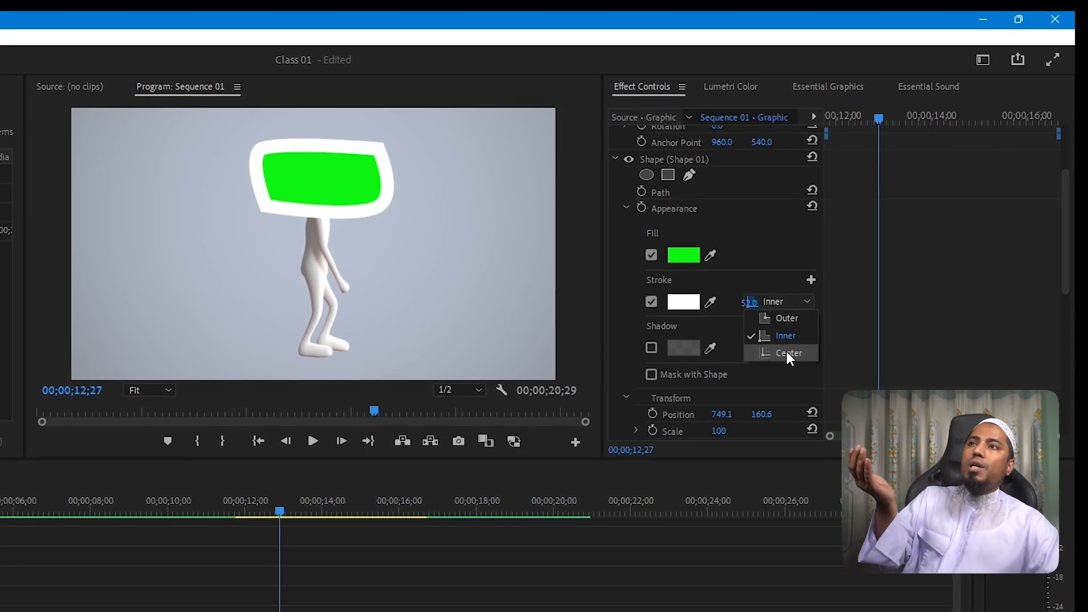
{"action": "left_click", "coordinate": [789, 352]}
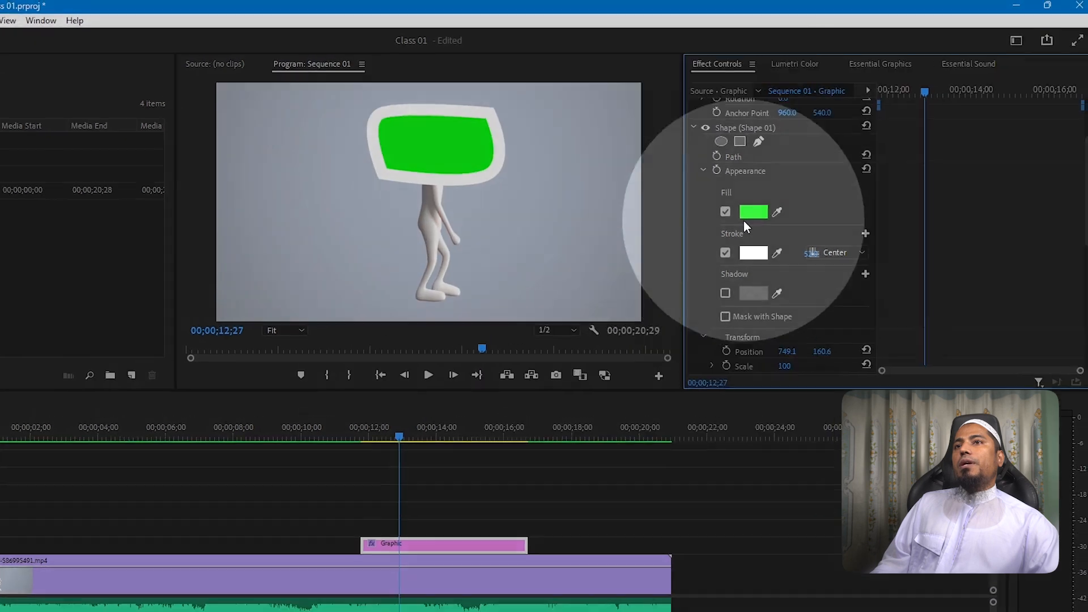
{"action": "left_click", "coordinate": [726, 212]}
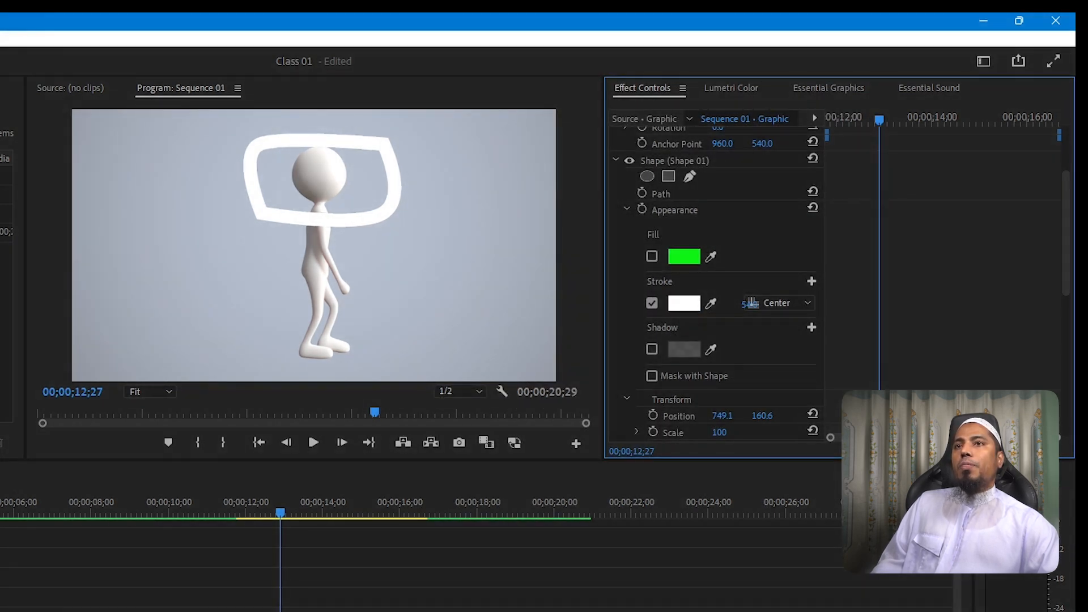
Thin the shape's stroke width to about 24 and enable its shadow with a distance of 147.3.
{"action": "left_click_drag", "start_coordinate": [749, 303], "coordinate": [750, 302]}
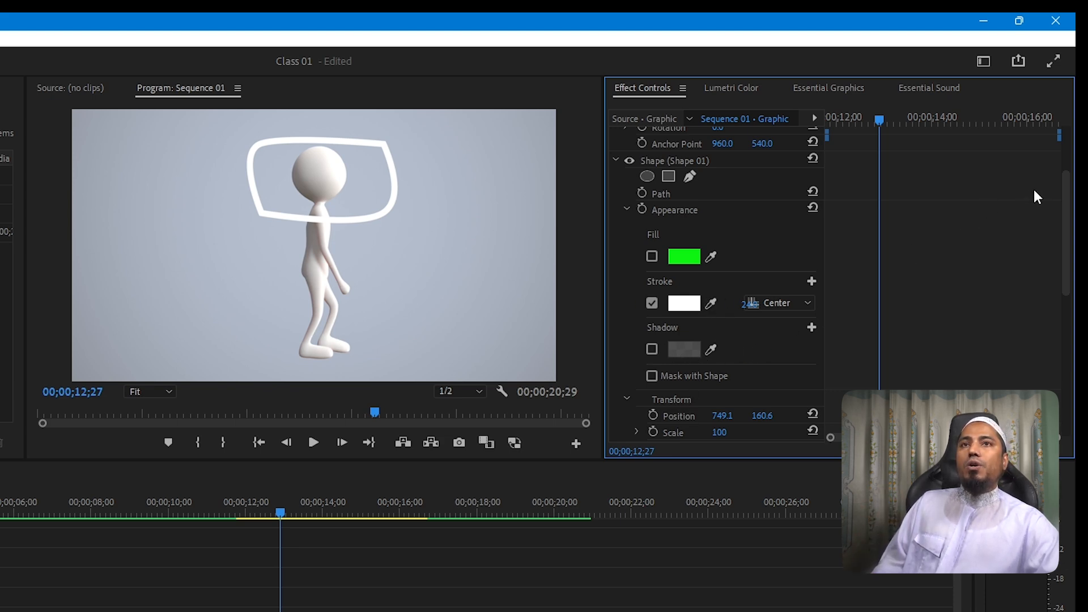
{"action": "left_click_drag", "start_coordinate": [1067, 175], "coordinate": [1068, 204]}
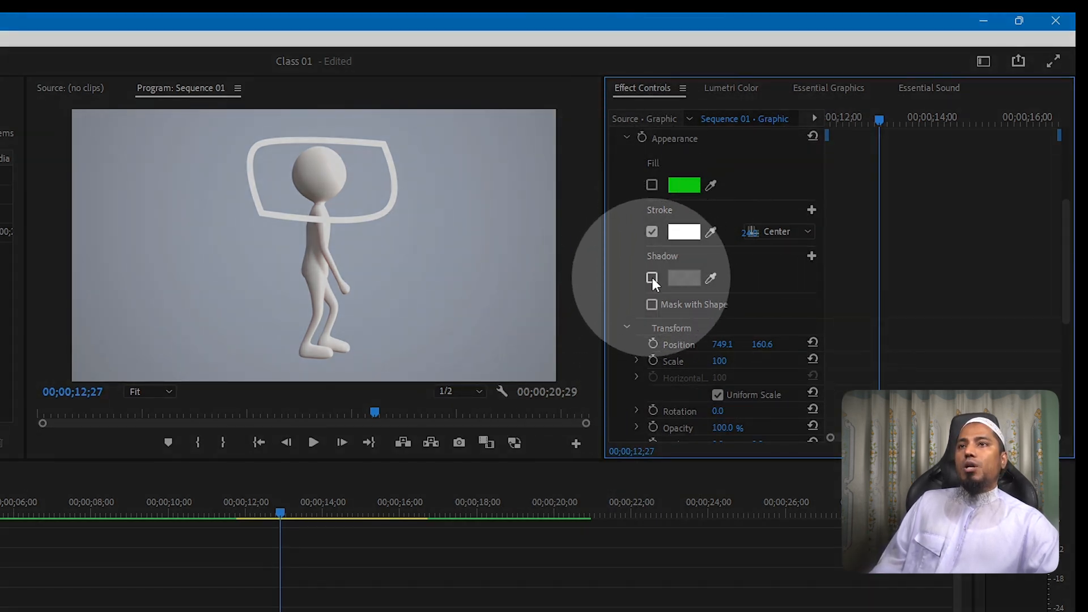
{"action": "left_click", "coordinate": [652, 277]}
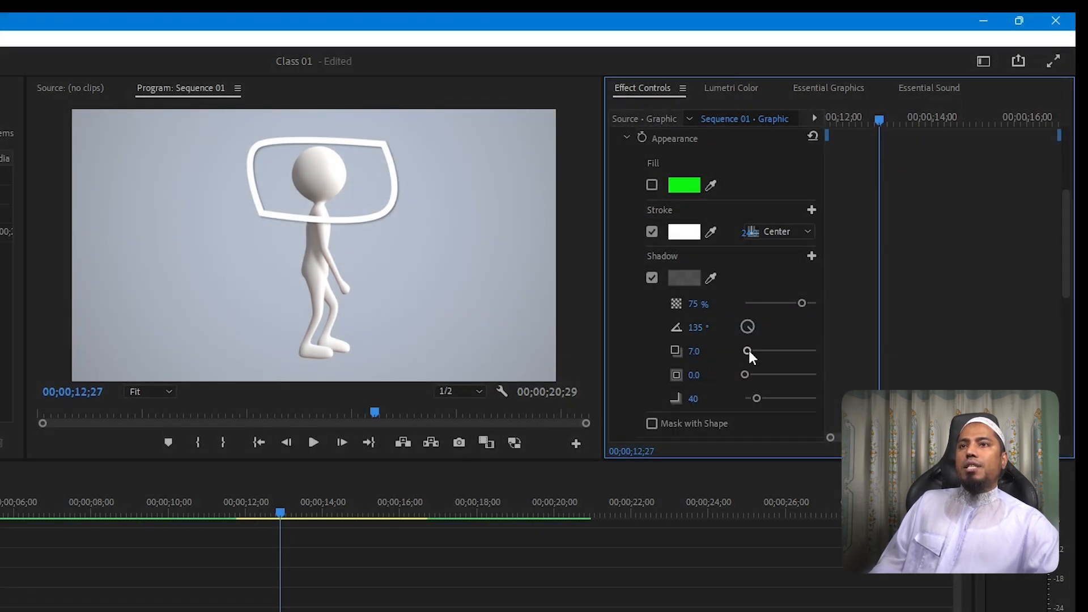
{"action": "left_click_drag", "start_coordinate": [747, 350], "coordinate": [797, 351]}
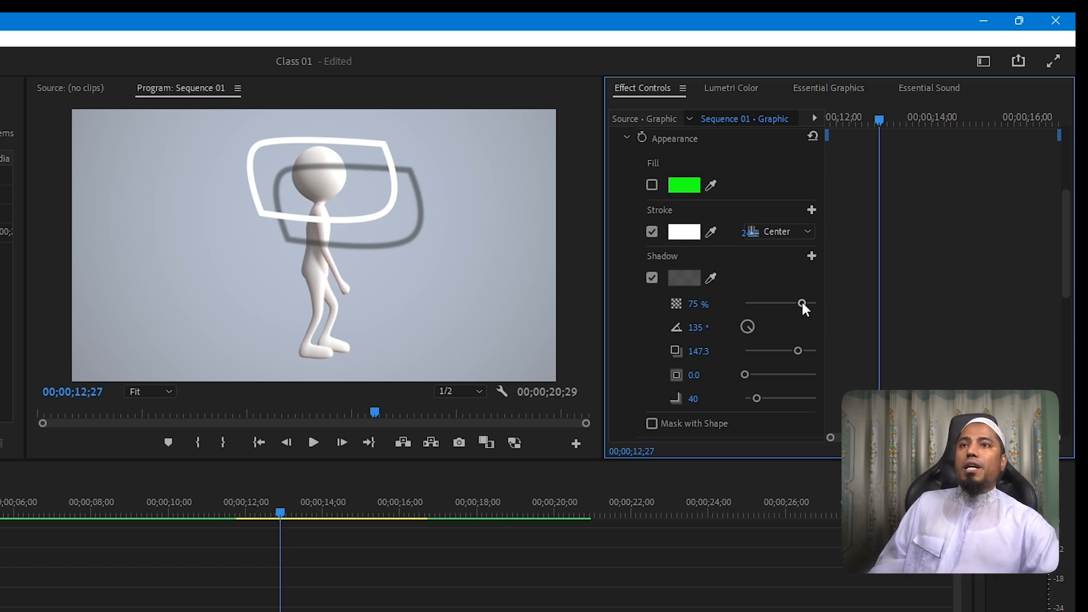
Set the shadow's opacity to 66% and its angle to 174°, trying 0% opacity and angles of 247° and 238° along the way.
{"action": "left_click_drag", "start_coordinate": [801, 303], "coordinate": [730, 305]}
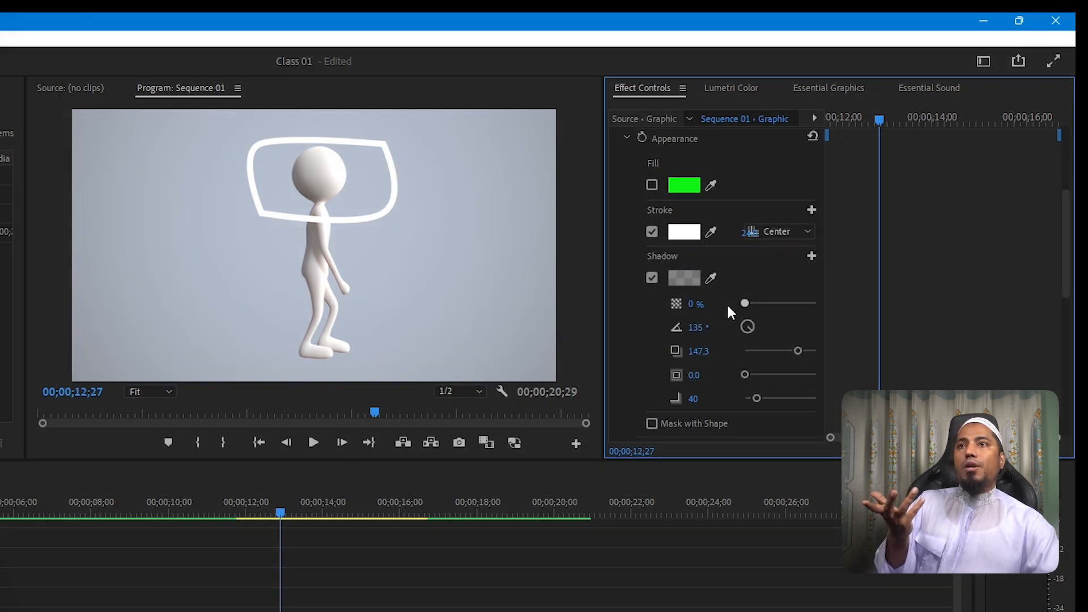
{"action": "left_click_drag", "start_coordinate": [744, 303], "coordinate": [790, 307]}
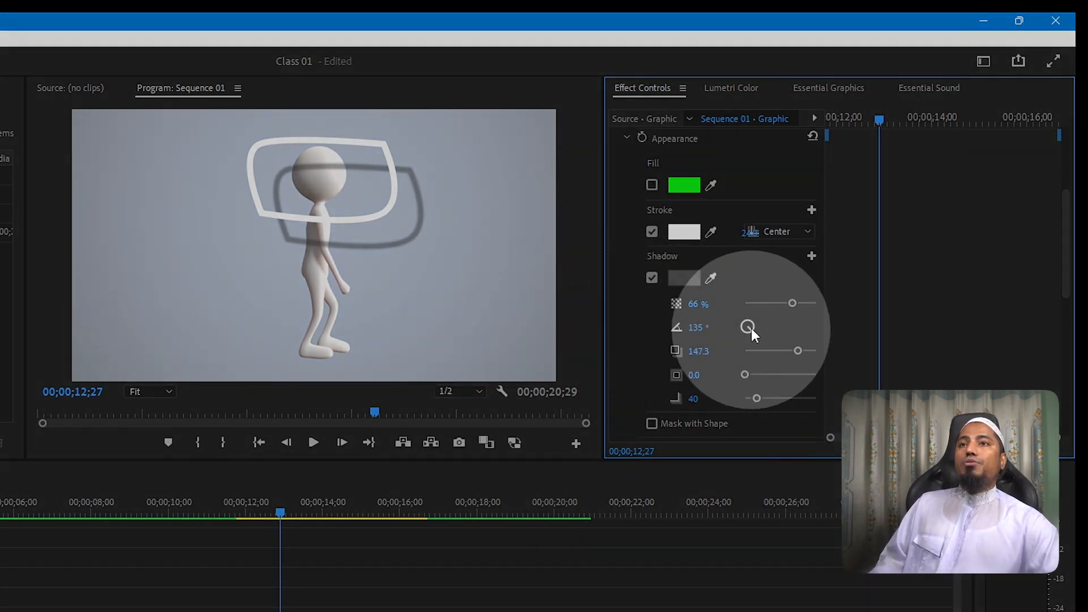
{"action": "mouse_move", "coordinate": [751, 328]}
{"action": "left_mouse_down"}
{"action": "mouse_move", "coordinate": [772, 312]}
{"action": "mouse_move", "coordinate": [761, 317]}
{"action": "left_mouse_up"}
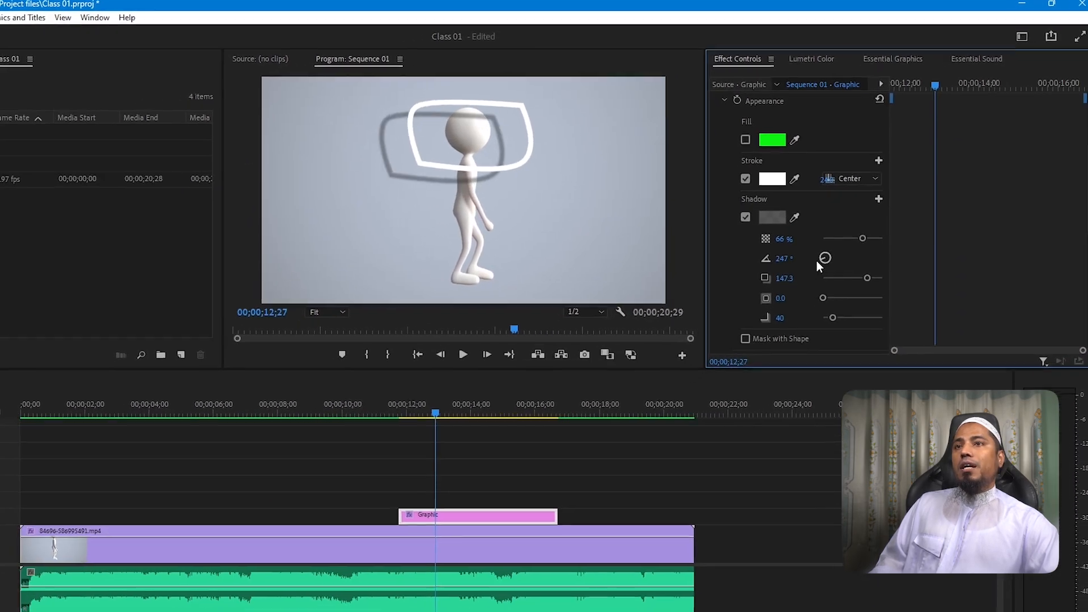
{"action": "left_click_drag", "start_coordinate": [818, 263], "coordinate": [796, 290]}
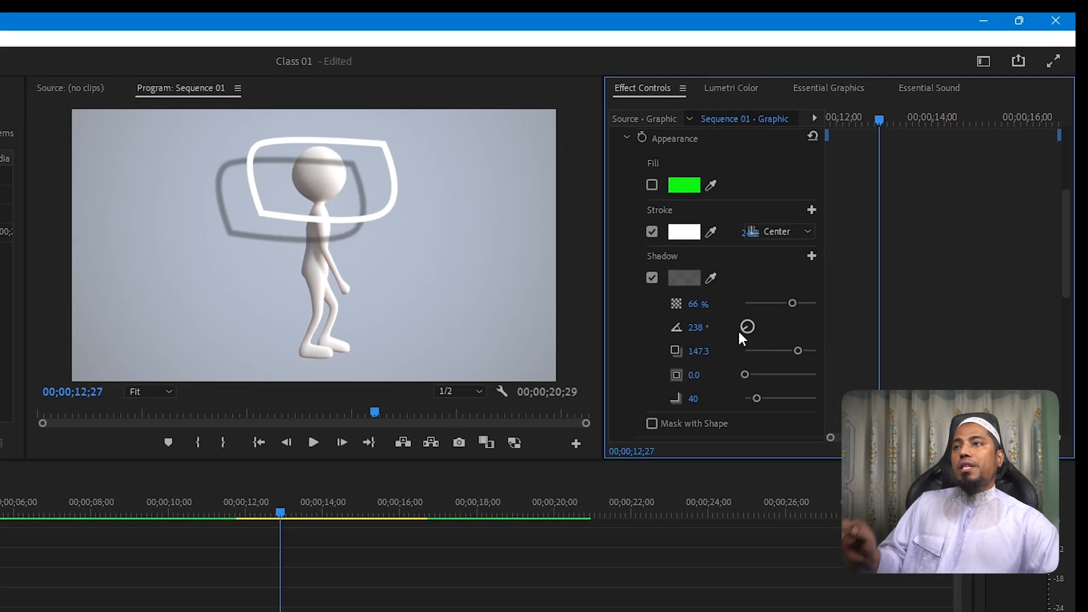
{"action": "mouse_move", "coordinate": [739, 331]}
{"action": "left_mouse_down"}
{"action": "mouse_move", "coordinate": [759, 323]}
{"action": "mouse_move", "coordinate": [745, 319]}
{"action": "mouse_move", "coordinate": [753, 337]}
{"action": "mouse_move", "coordinate": [761, 327]}
{"action": "mouse_move", "coordinate": [750, 335]}
{"action": "left_mouse_up"}
{"action": "left_click_drag", "start_coordinate": [749, 334], "coordinate": [748, 335]}
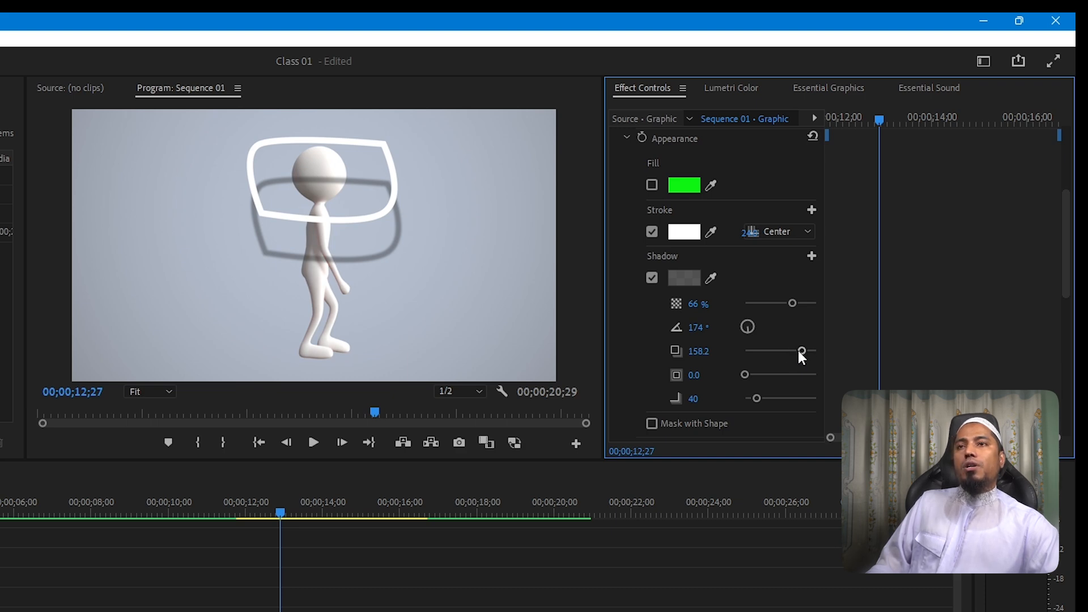
Reduce the shadow's distance to 22, and try a shadow size of 100 before returning it to 0.
{"action": "left_click_drag", "start_coordinate": [803, 348], "coordinate": [752, 346]}
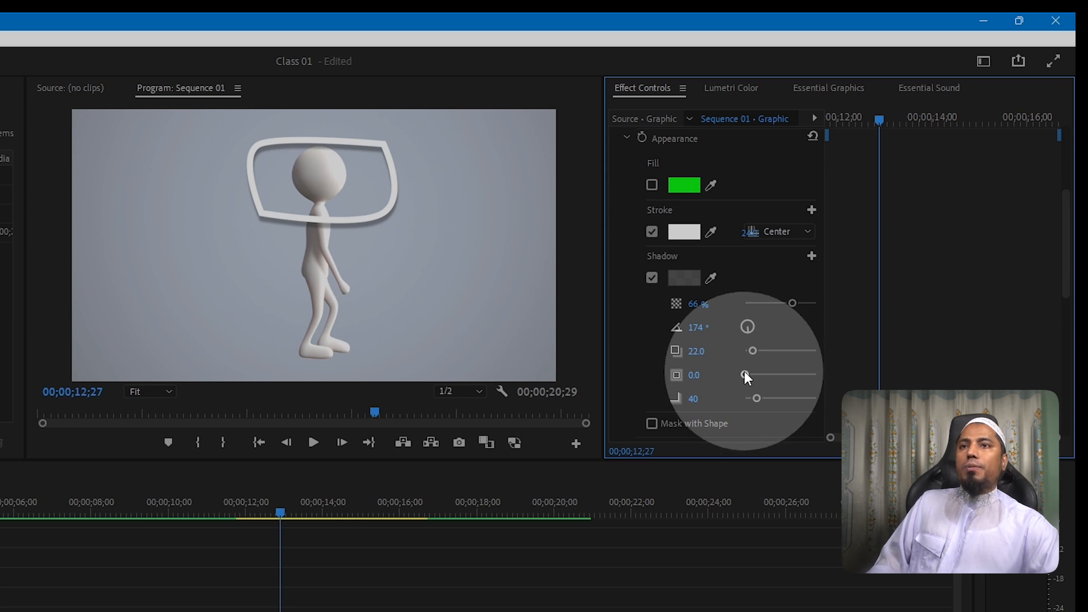
{"action": "left_click_drag", "start_coordinate": [743, 373], "coordinate": [818, 374]}
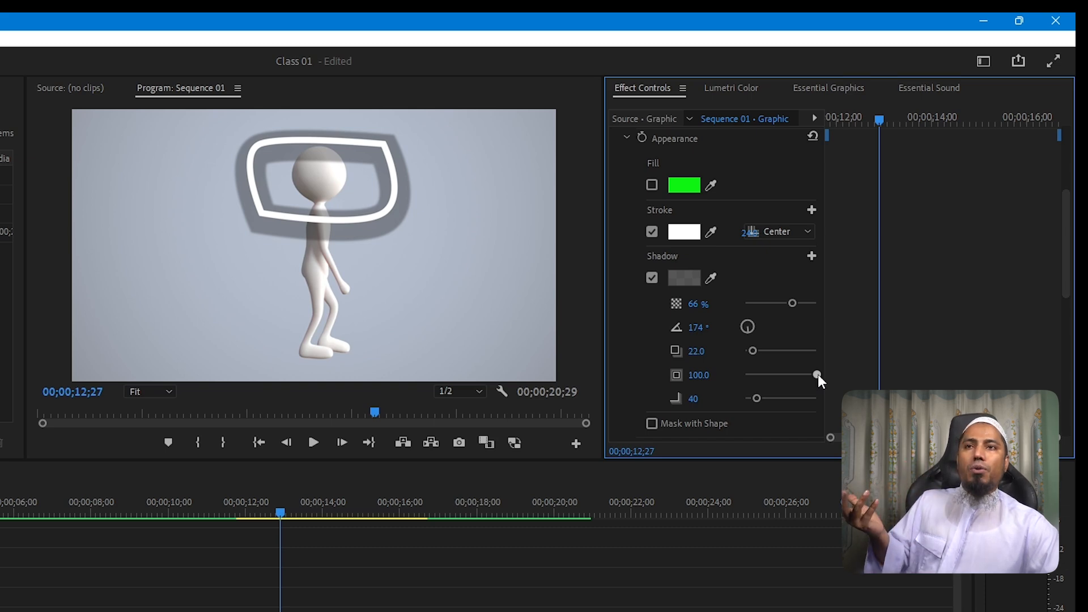
{"action": "left_click_drag", "start_coordinate": [817, 374], "coordinate": [740, 374]}
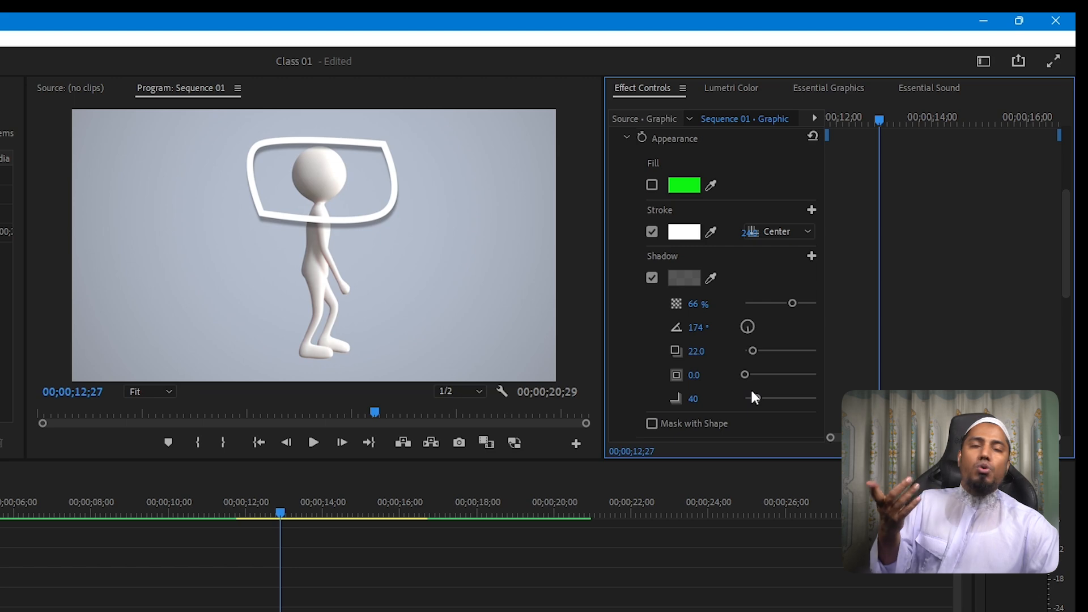
Try the shadow's blur at 250, and settle on a blur of 49.
{"action": "left_click", "coordinate": [718, 407]}
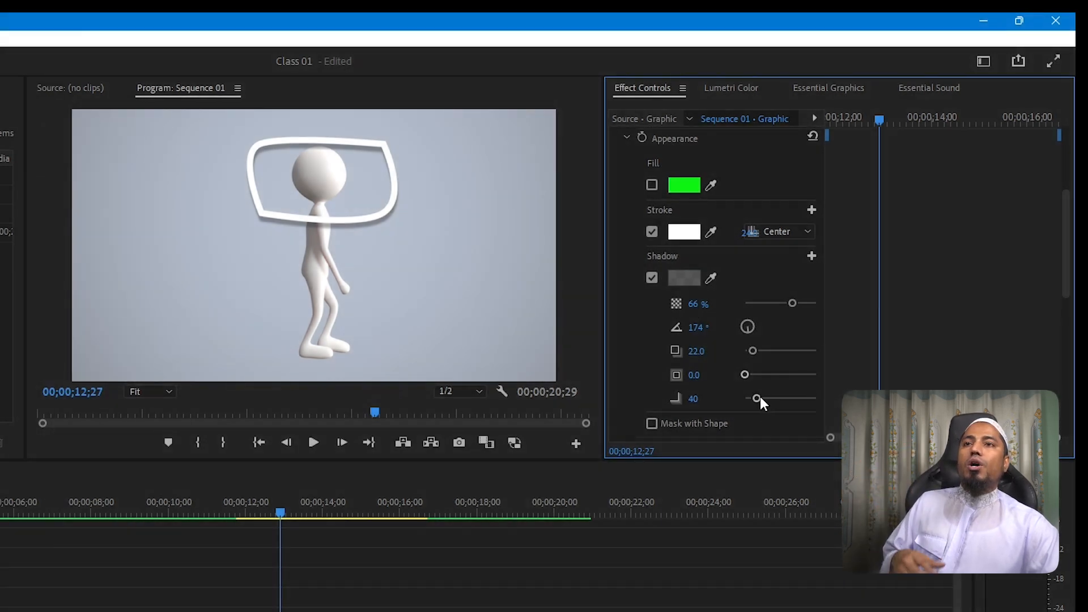
{"action": "left_click_drag", "start_coordinate": [760, 397], "coordinate": [823, 399]}
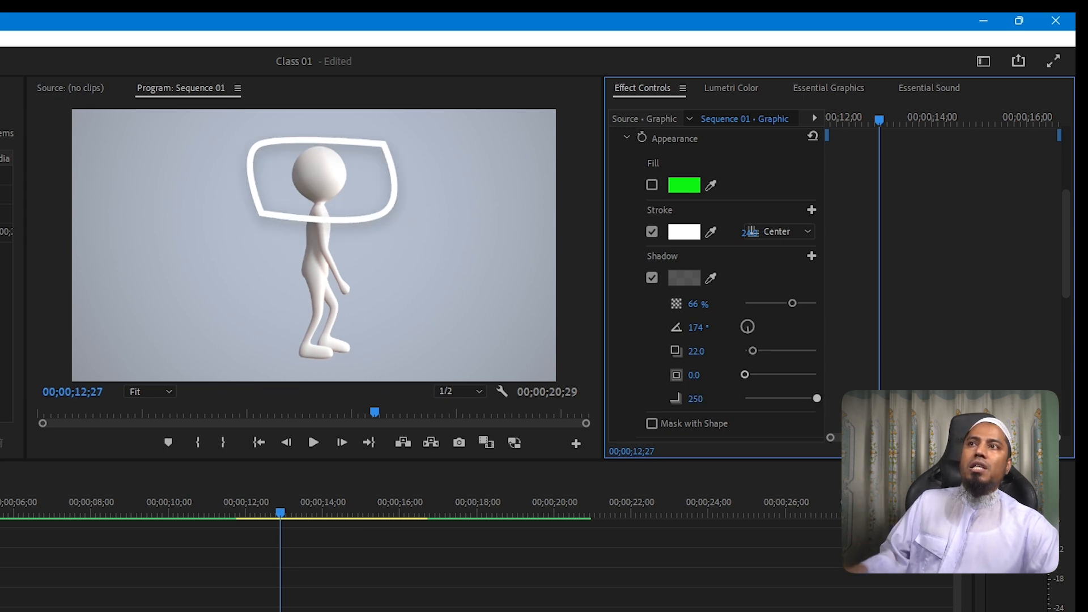
{"action": "left_click_drag", "start_coordinate": [817, 399], "coordinate": [757, 399]}
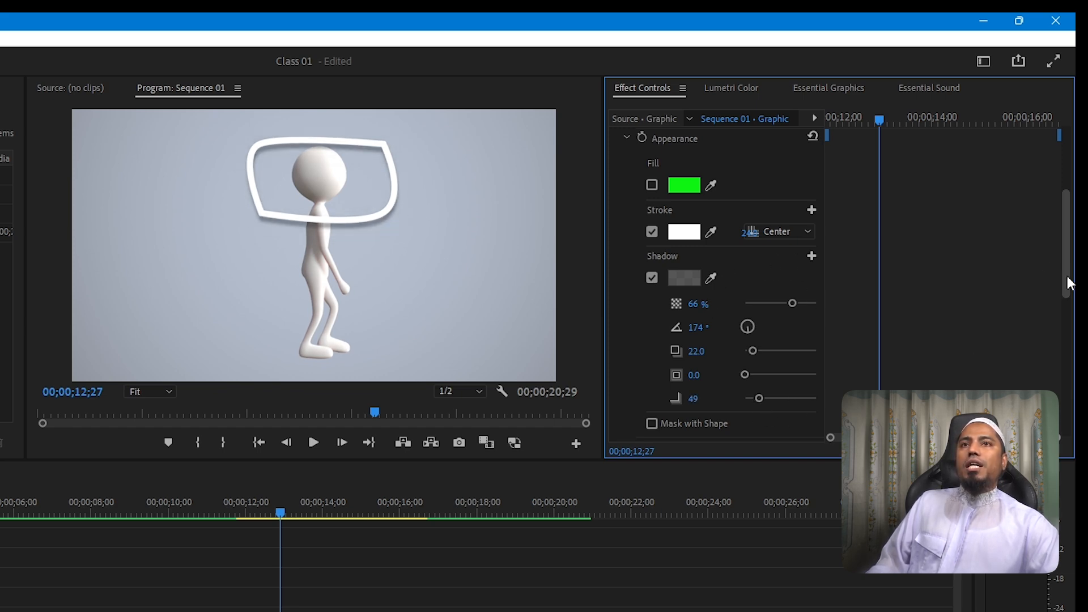
Activate free draw Bezier for Shape 01 in the graphic clip.
{"action": "scroll", "coordinate": [1065, 227], "scroll_direction": "up", "scroll_amount": 3}
{"action": "left_click_drag", "start_coordinate": [1066, 213], "coordinate": [1066, 193]}
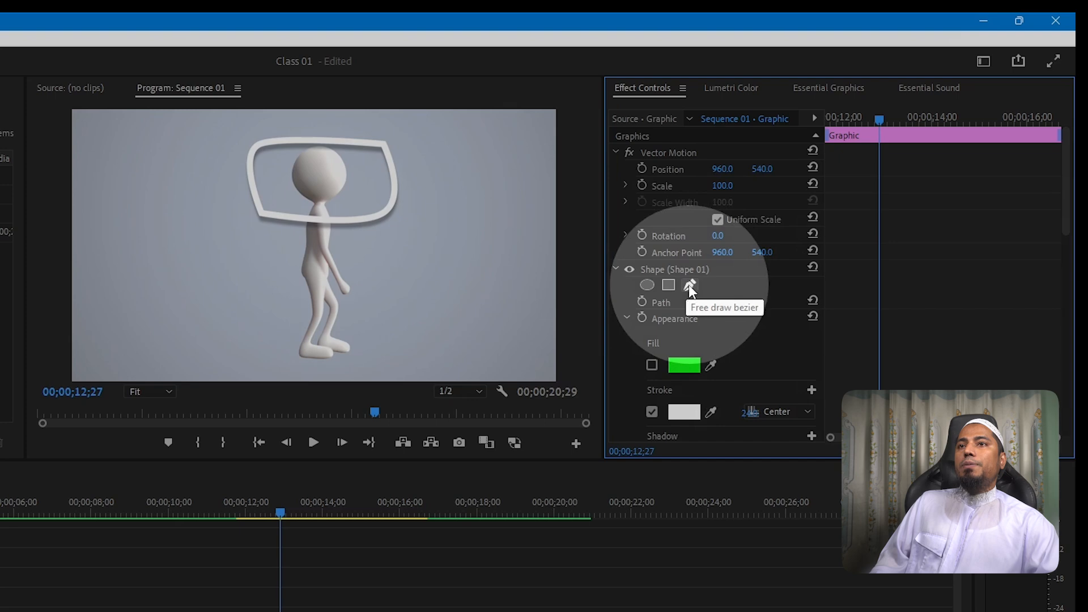
{"action": "left_click", "coordinate": [690, 285]}
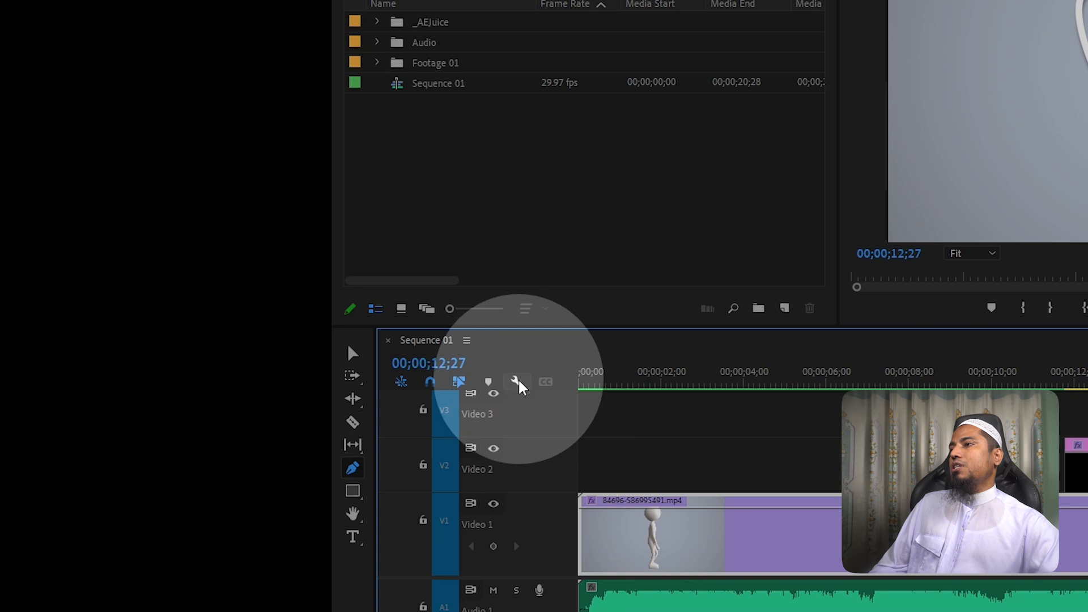
Turn the timeline's Show Video Keyframes display option off and back on.
{"action": "left_click", "coordinate": [517, 380]}
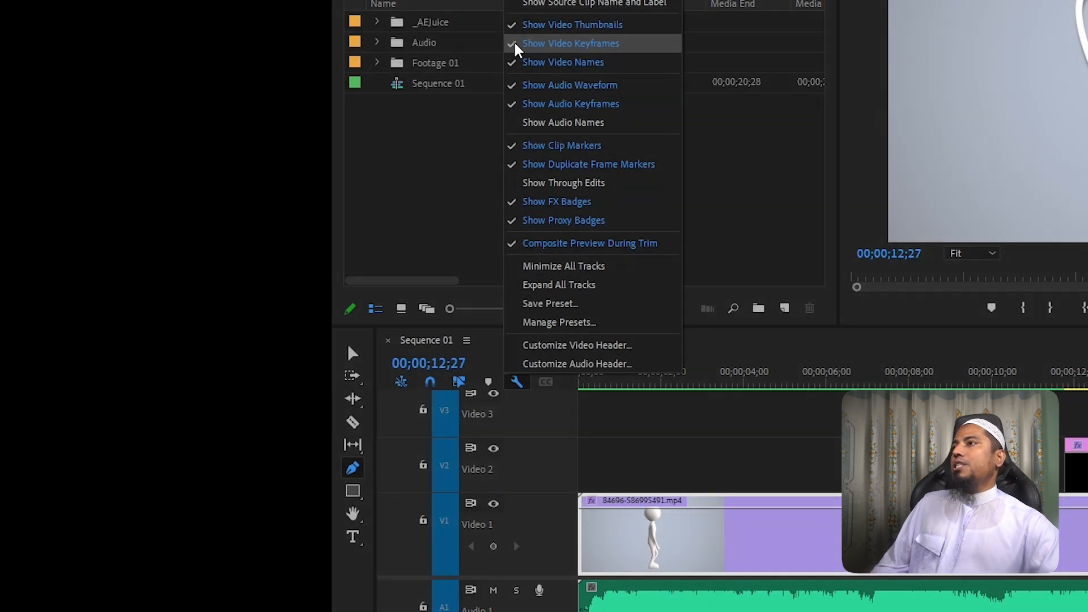
{"action": "left_click", "coordinate": [517, 45]}
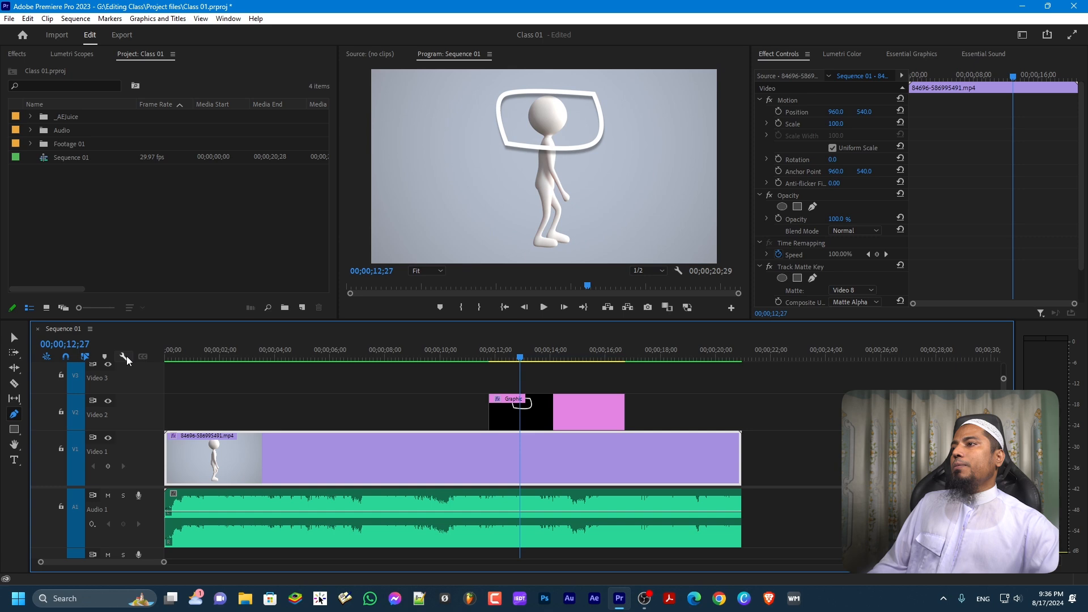
{"action": "left_click", "coordinate": [123, 356]}
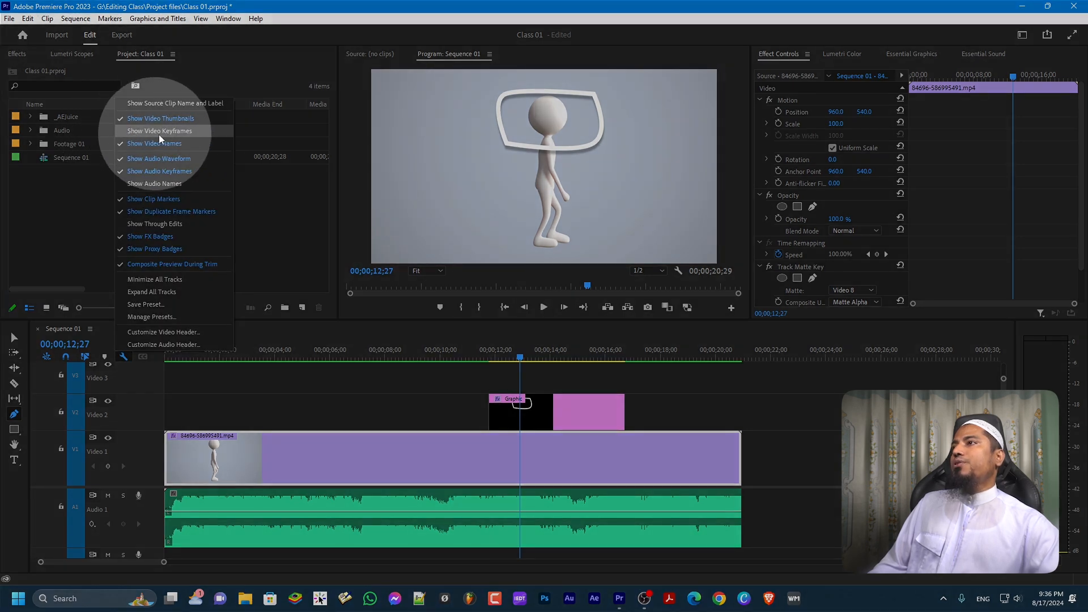
{"action": "left_click", "coordinate": [121, 133]}
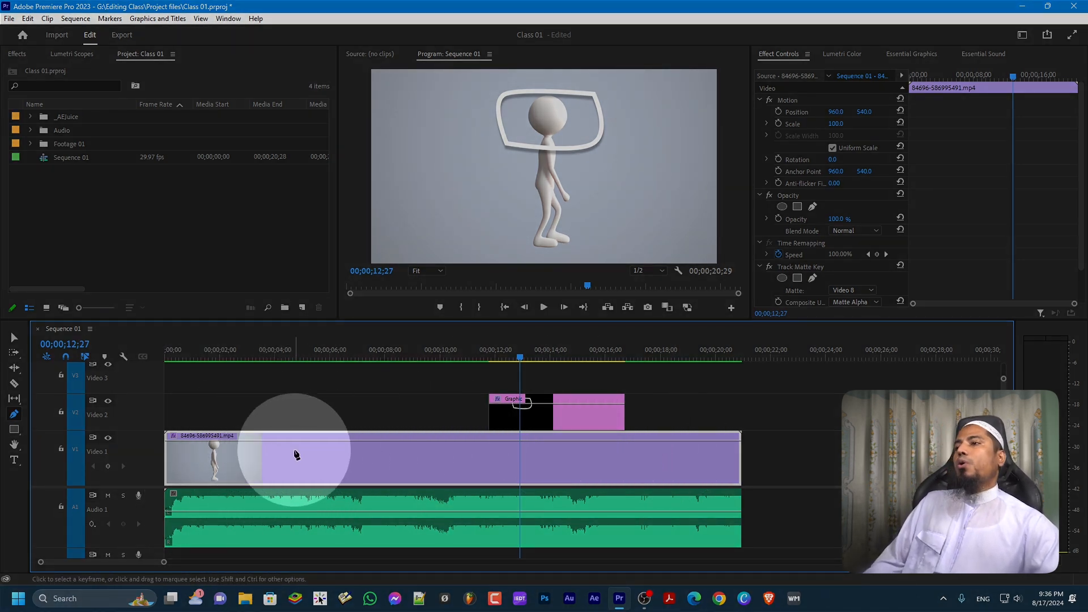
Add three keyframes to the line of the Video 1 clip 84696-586995491.mp4, at about 3, 5 and 6 seconds.
{"action": "left_click", "coordinate": [253, 441]}
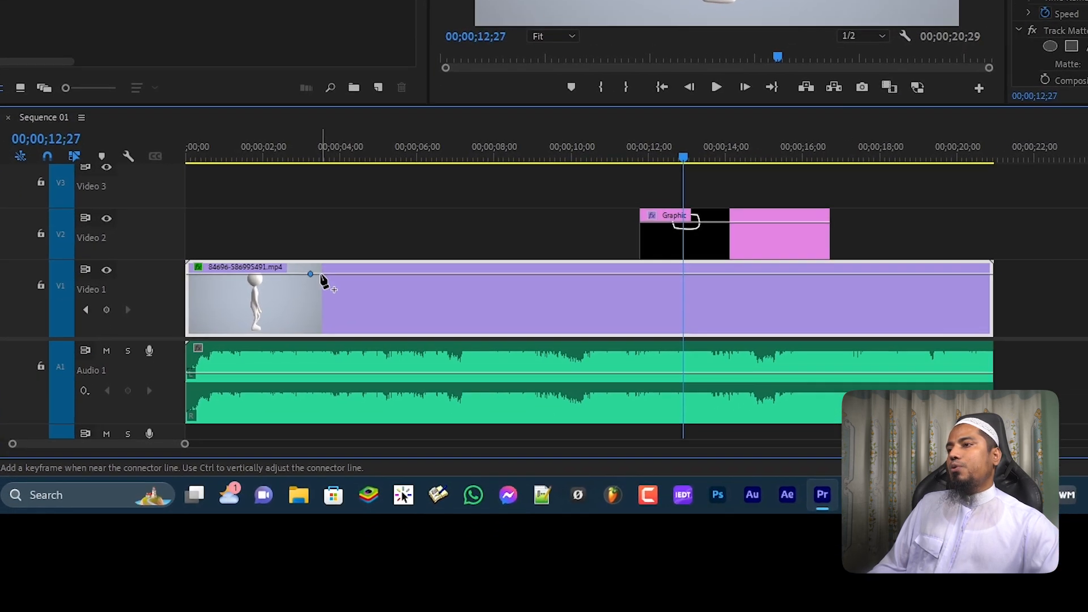
{"action": "left_click", "coordinate": [373, 274]}
{"action": "left_click", "coordinate": [421, 274]}
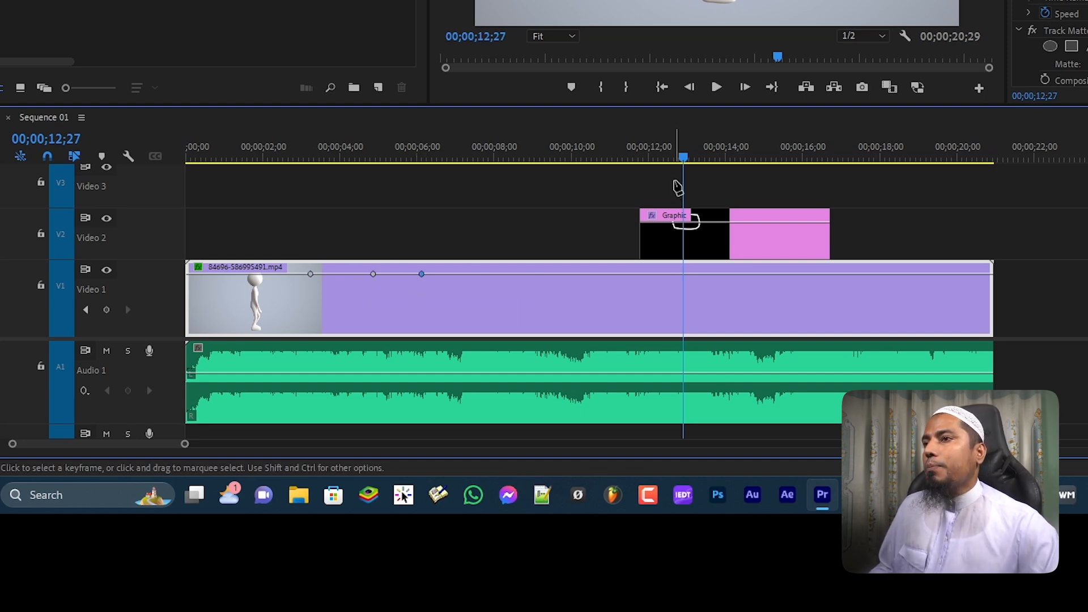
Lower the middle opacity keyframe, near 5 seconds on the Video 1 clip 84696-586995491.mp4, to about 14% to form a dip.
{"action": "left_click_drag", "start_coordinate": [684, 161], "coordinate": [342, 164]}
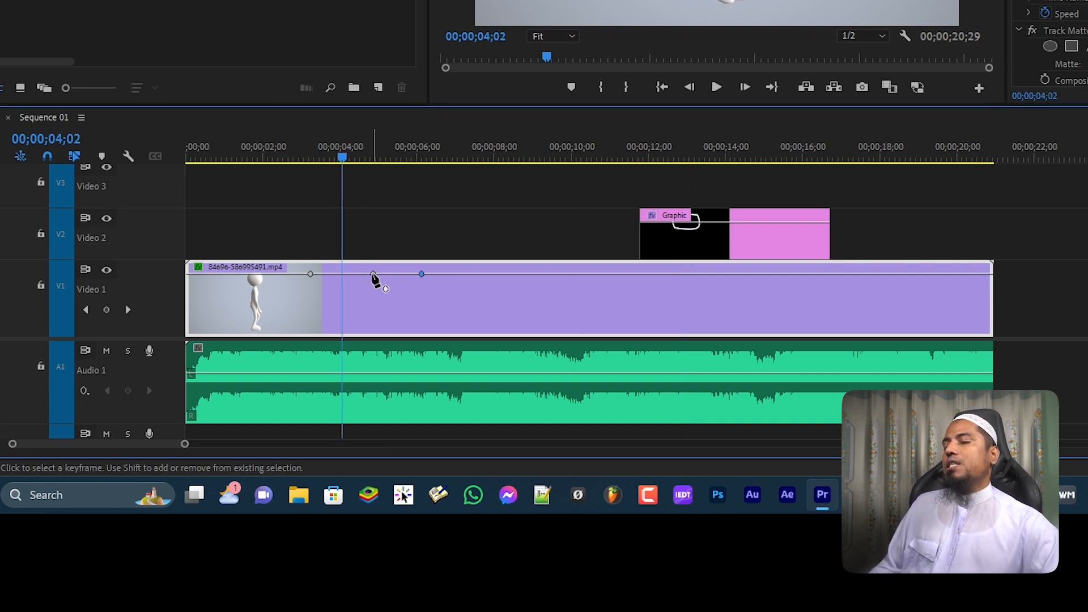
{"action": "mouse_move", "coordinate": [374, 278]}
{"action": "left_click_drag", "start_coordinate": [374, 276], "coordinate": [370, 324]}
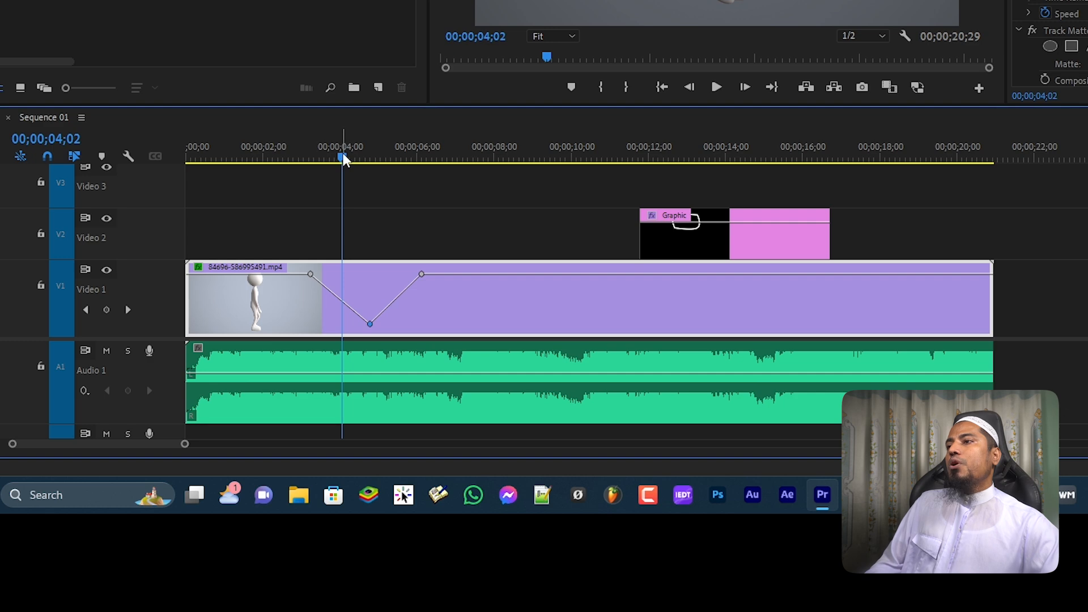
Play the opacity dip from before the first keyframe until past the last one, and return the playhead to about 3 seconds.
{"action": "left_click_drag", "start_coordinate": [344, 160], "coordinate": [232, 161]}
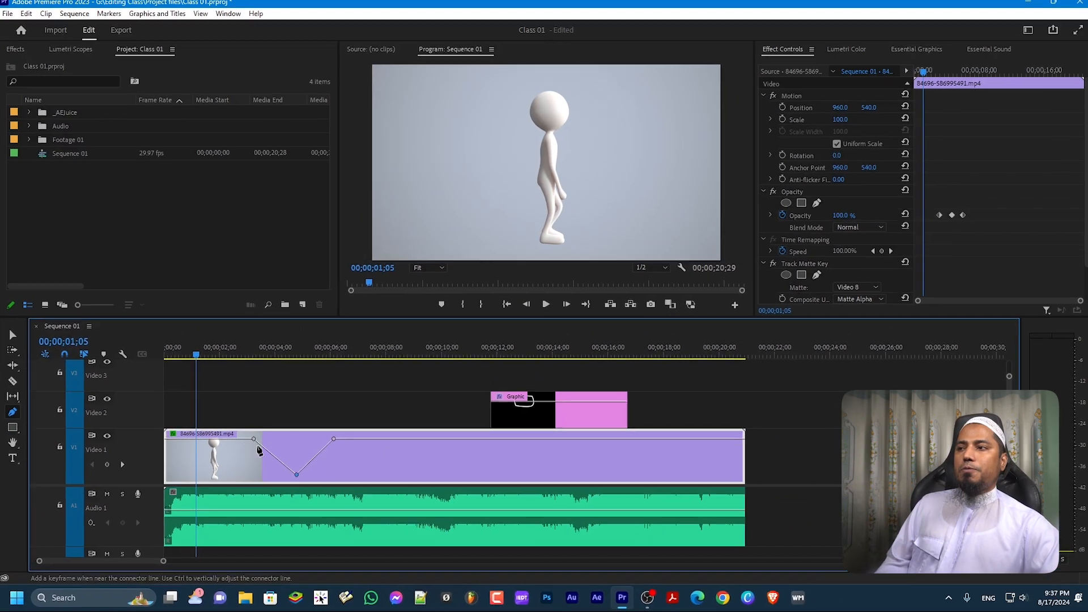
{"action": "left_click", "coordinate": [223, 354]}
{"action": "key", "text": "space"}
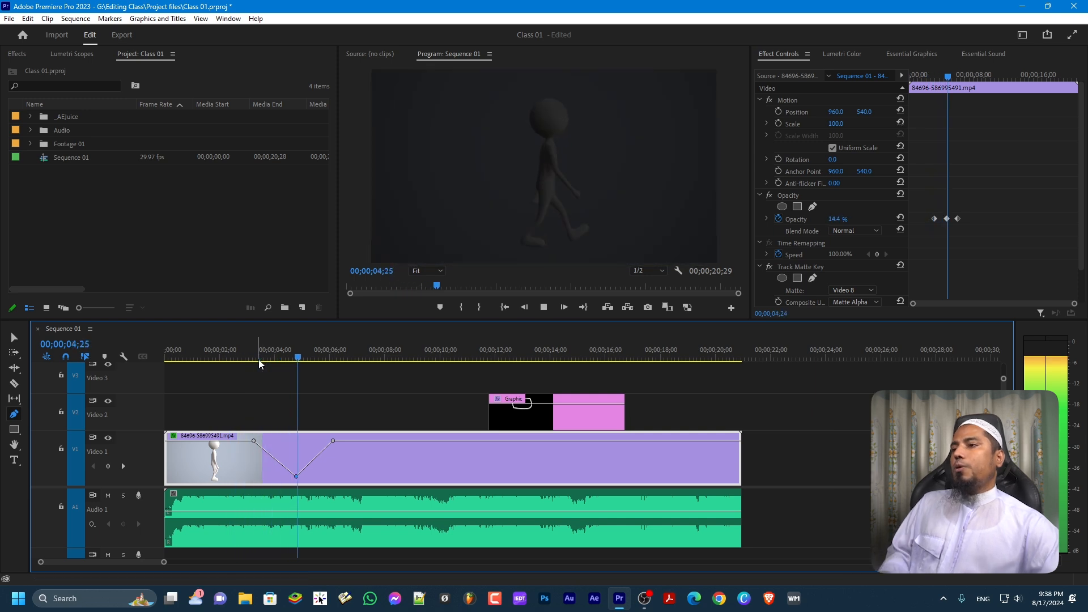
{"action": "key", "text": "space"}
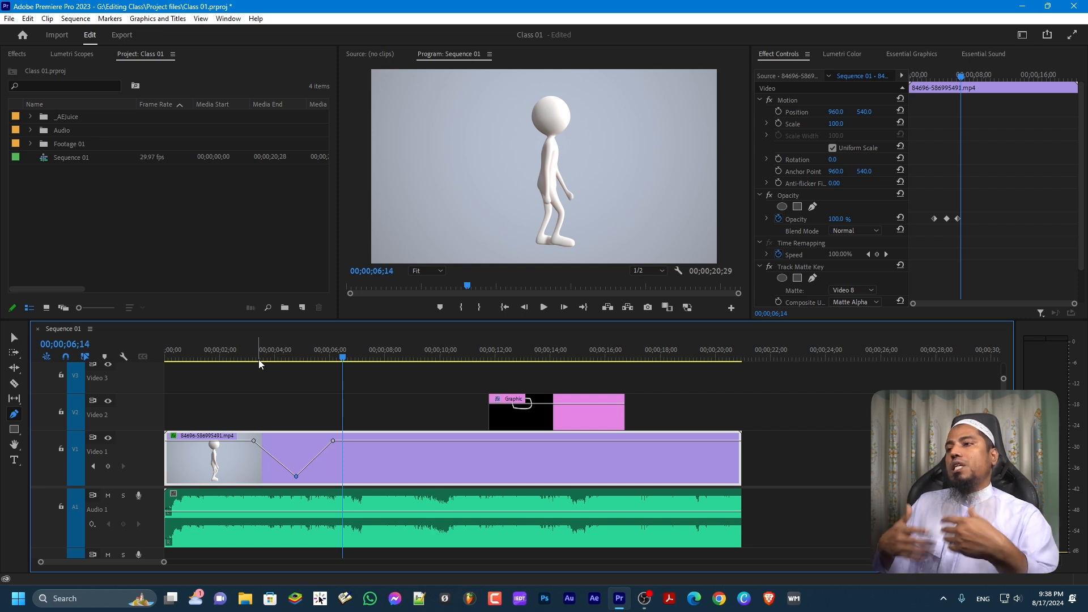
{"action": "left_click", "coordinate": [248, 357]}
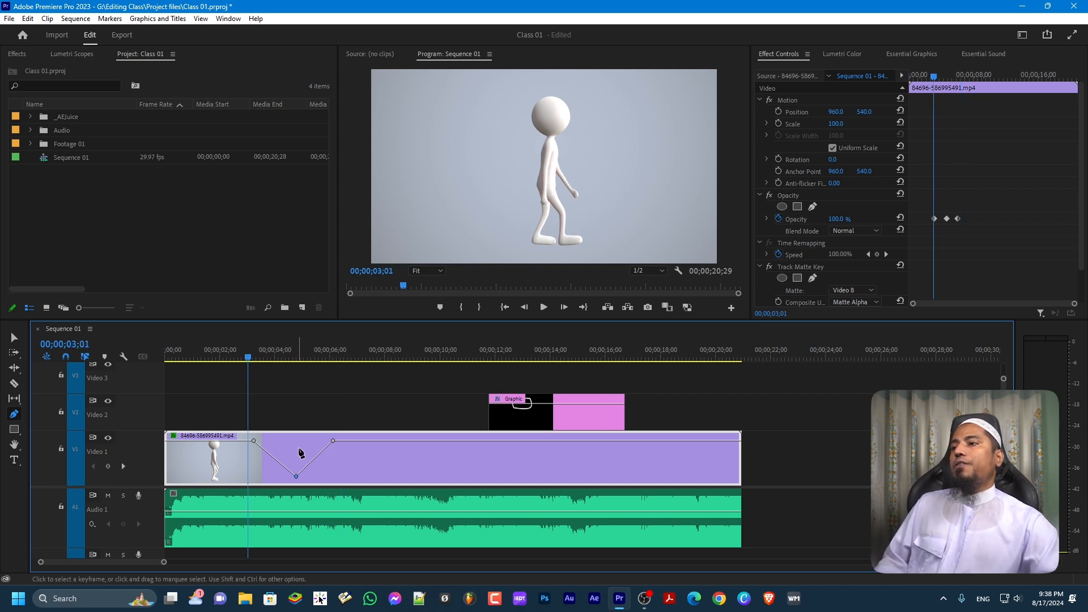
Undo the early opacity keyframes, and fade out the clip's end with keyframes at about 19, 20 and 21 seconds, the last at about 31%.
{"action": "key", "text": "ctrl+z"}
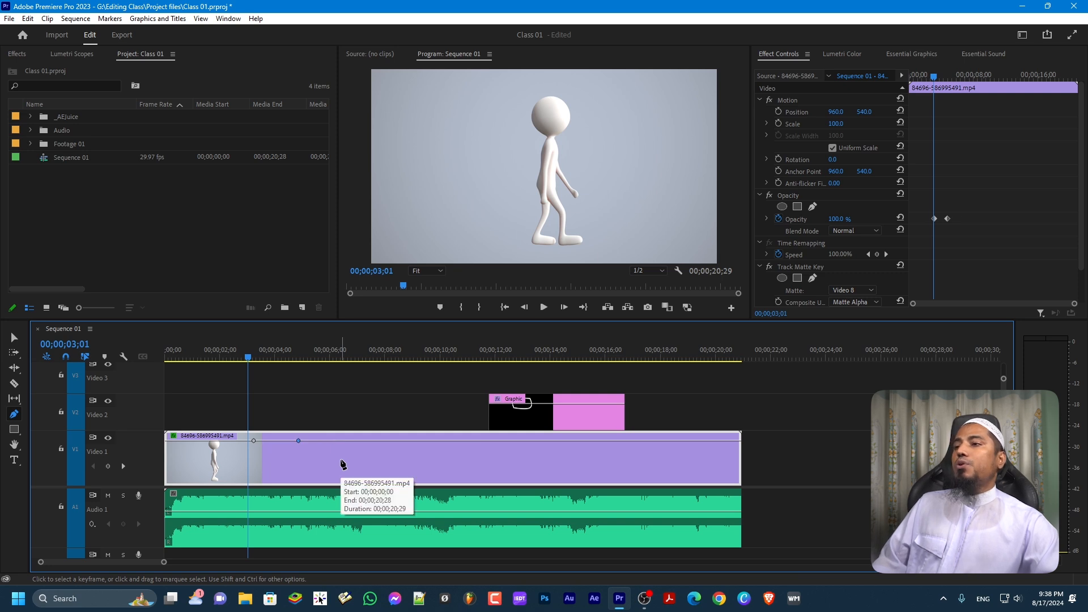
{"action": "left_click", "coordinate": [686, 441]}
{"action": "left_click", "coordinate": [713, 440]}
{"action": "left_click", "coordinate": [738, 440]}
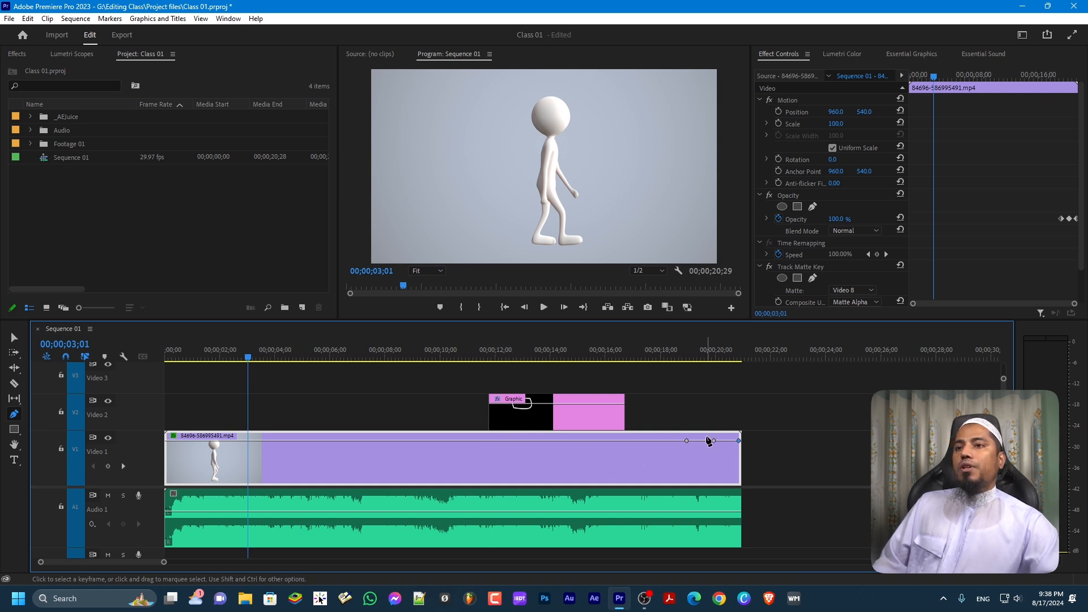
{"action": "left_click_drag", "start_coordinate": [738, 440], "coordinate": [739, 469]}
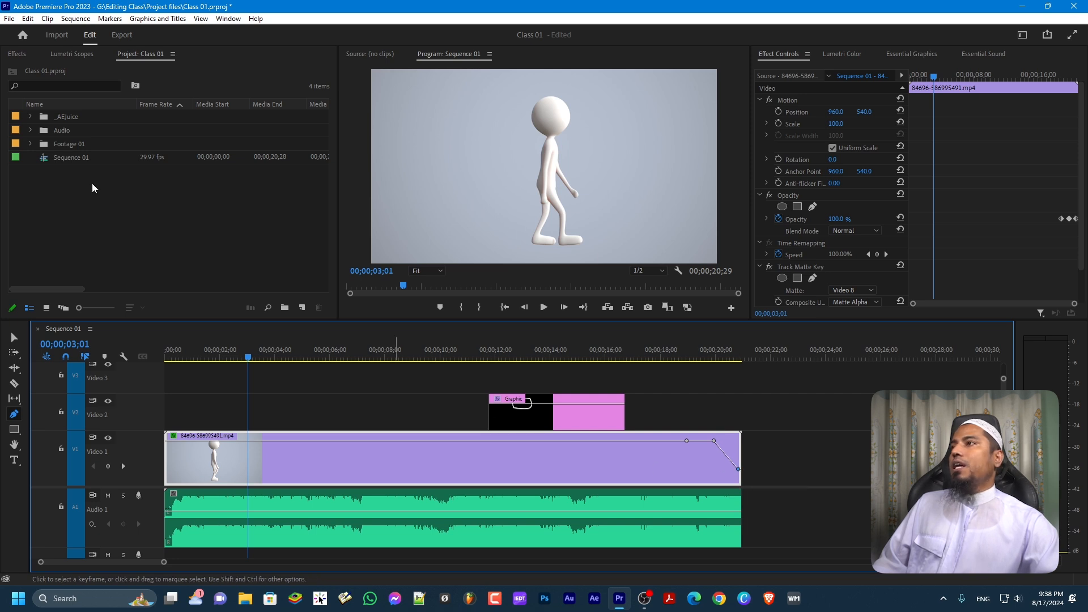
{"action": "left_click", "coordinate": [30, 144]}
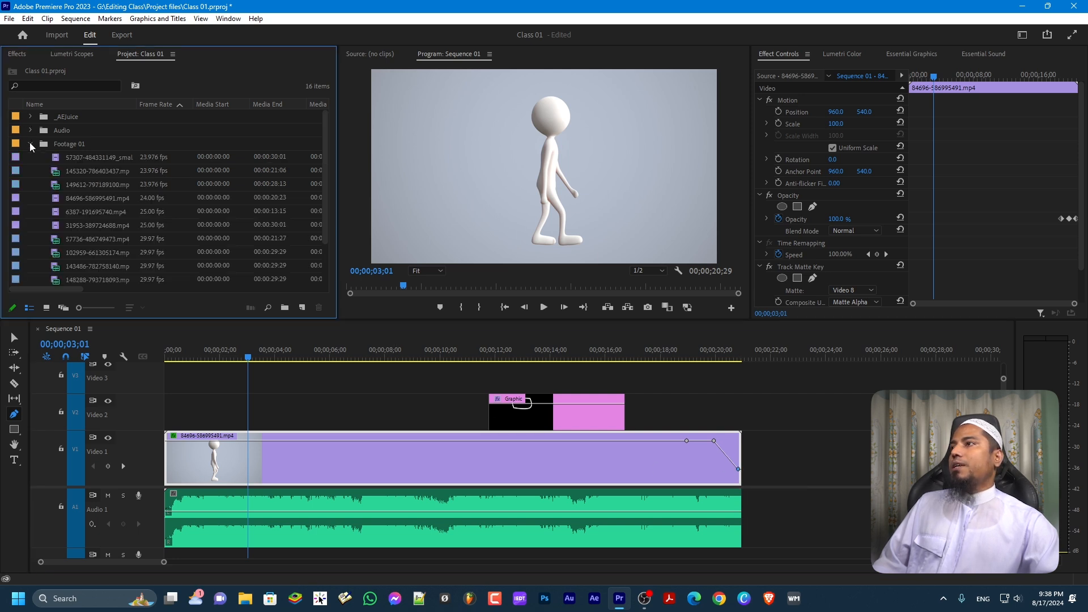
{"action": "left_click", "coordinate": [60, 158]}
{"action": "left_click_drag", "start_coordinate": [59, 158], "coordinate": [750, 450]}
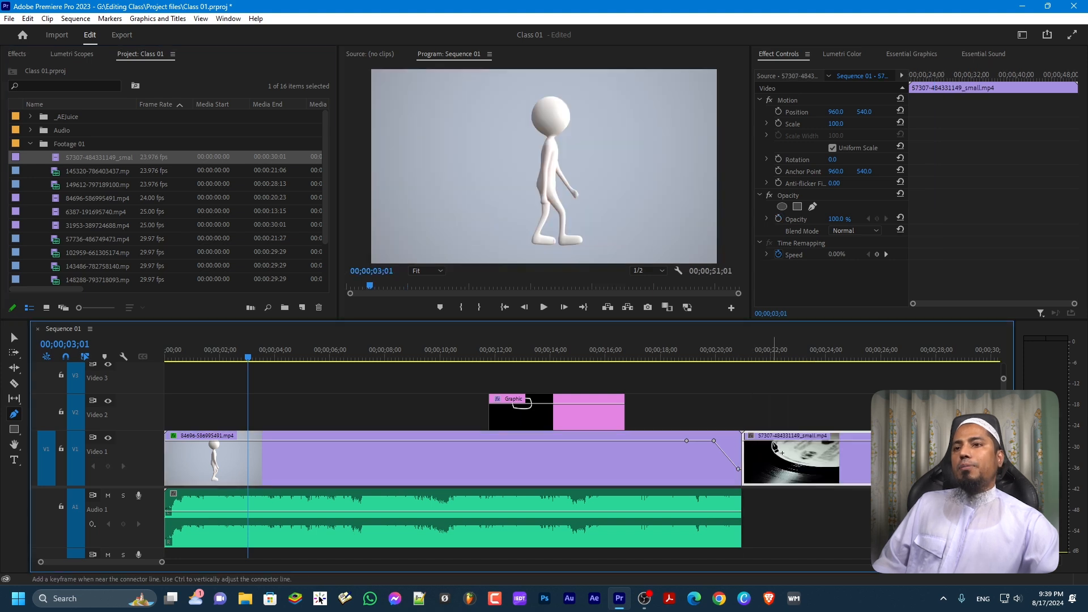
Add three opacity keyframes at about 21, 22 and 23 seconds on the record clip, lowering the first to 31.9% for a fade-in.
{"action": "left_click", "coordinate": [749, 441]}
{"action": "left_click", "coordinate": [769, 441]}
{"action": "left_click", "coordinate": [797, 441]}
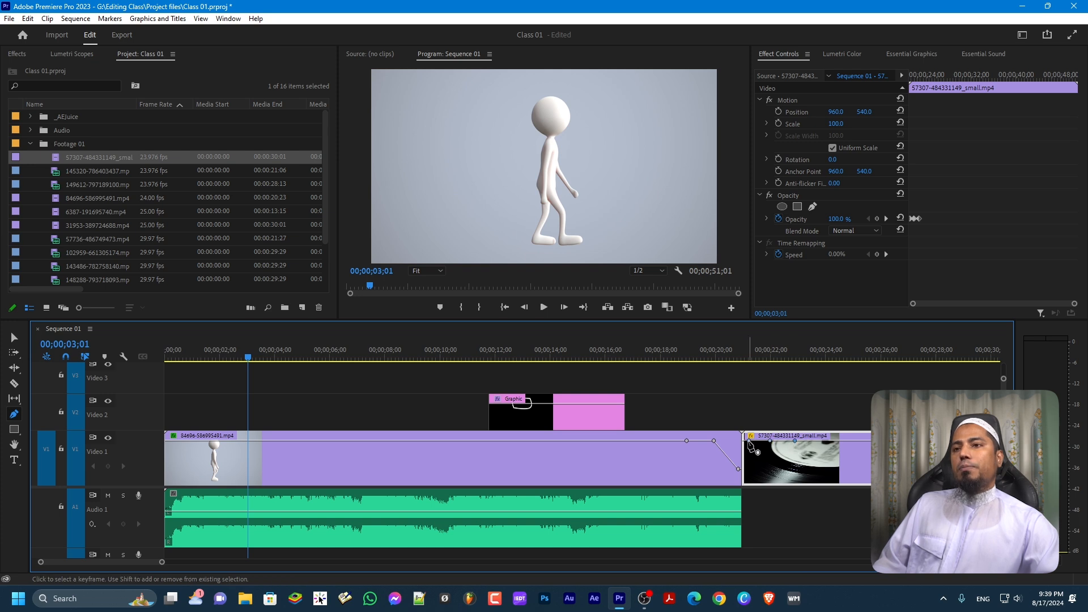
{"action": "left_click_drag", "start_coordinate": [749, 442], "coordinate": [752, 468]}
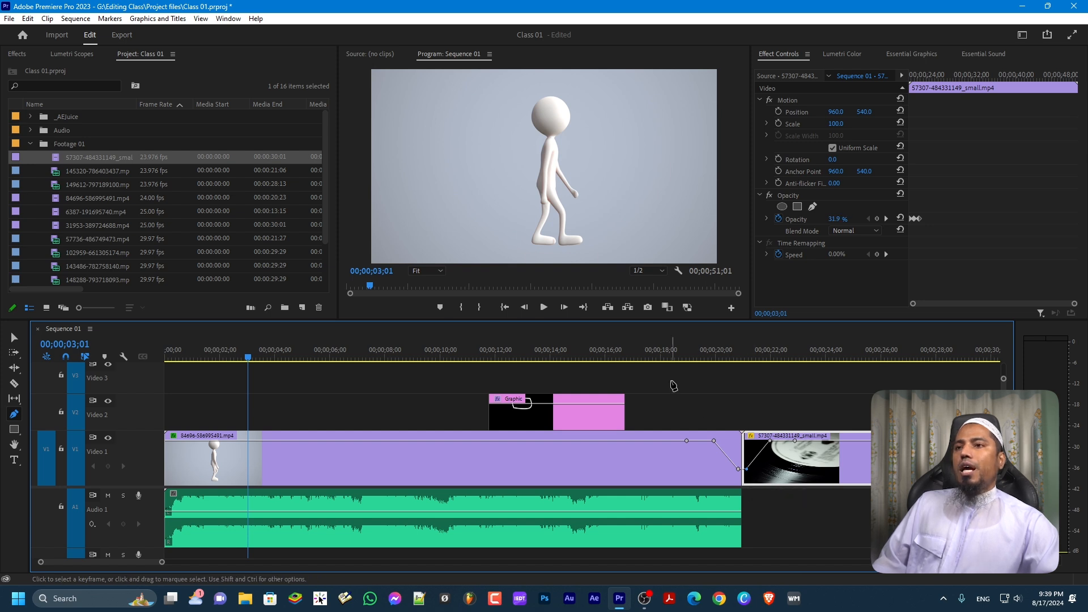
Play the fade between the two Video 1 clips from about 18 seconds, and return the playhead to about 19 seconds.
{"action": "left_click", "coordinate": [673, 357]}
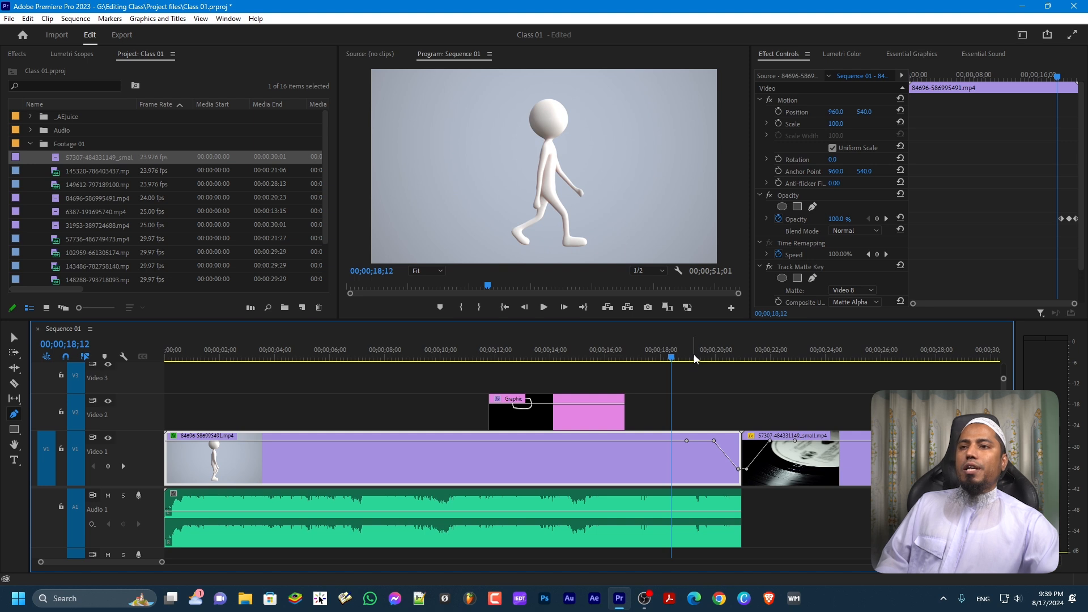
{"action": "key", "text": "space"}
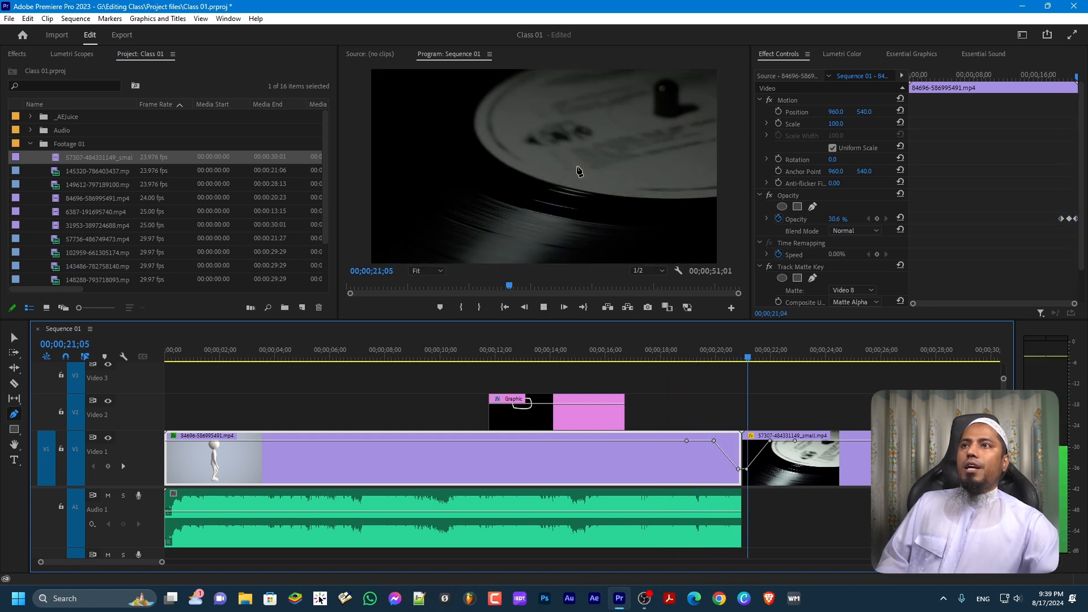
{"action": "left_click", "coordinate": [699, 380]}
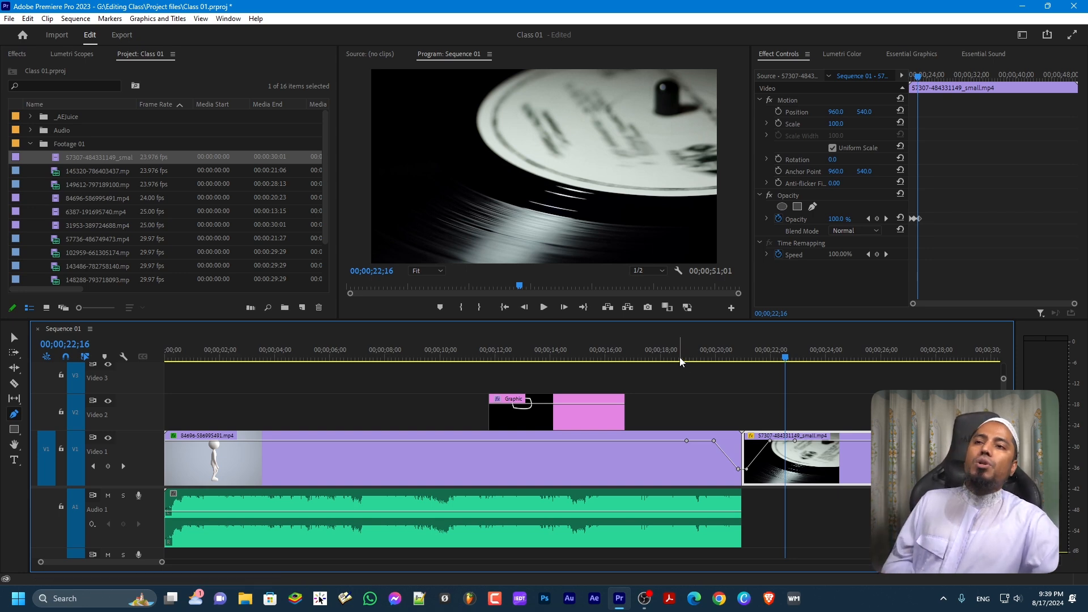
{"action": "left_click", "coordinate": [690, 359]}
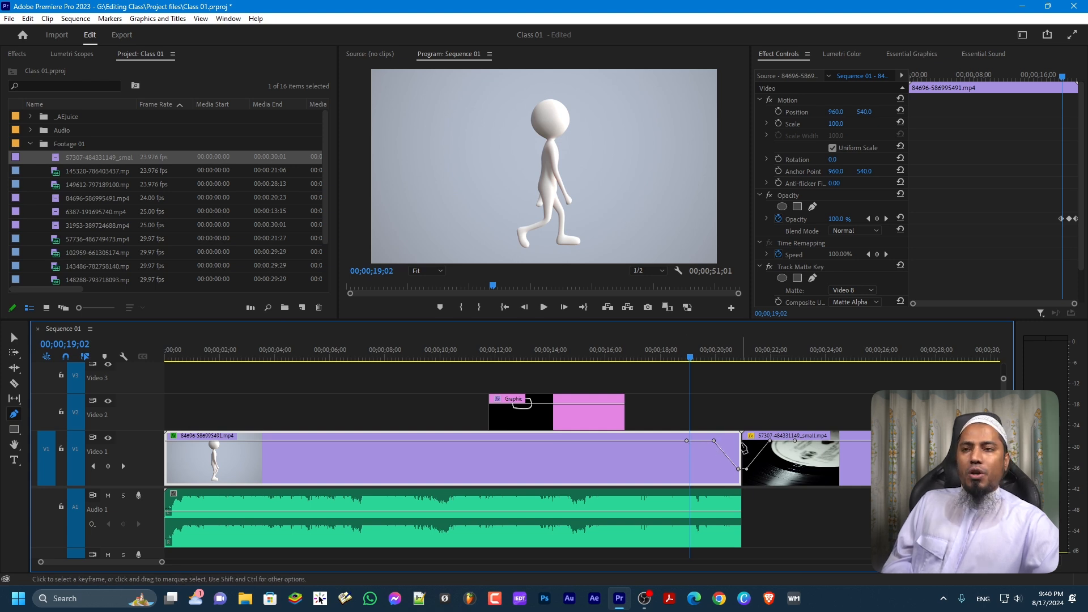
Try adding an opacity keyframe at about 11 seconds on the first Video 1 clip, and undo it.
{"action": "left_click", "coordinate": [473, 441]}
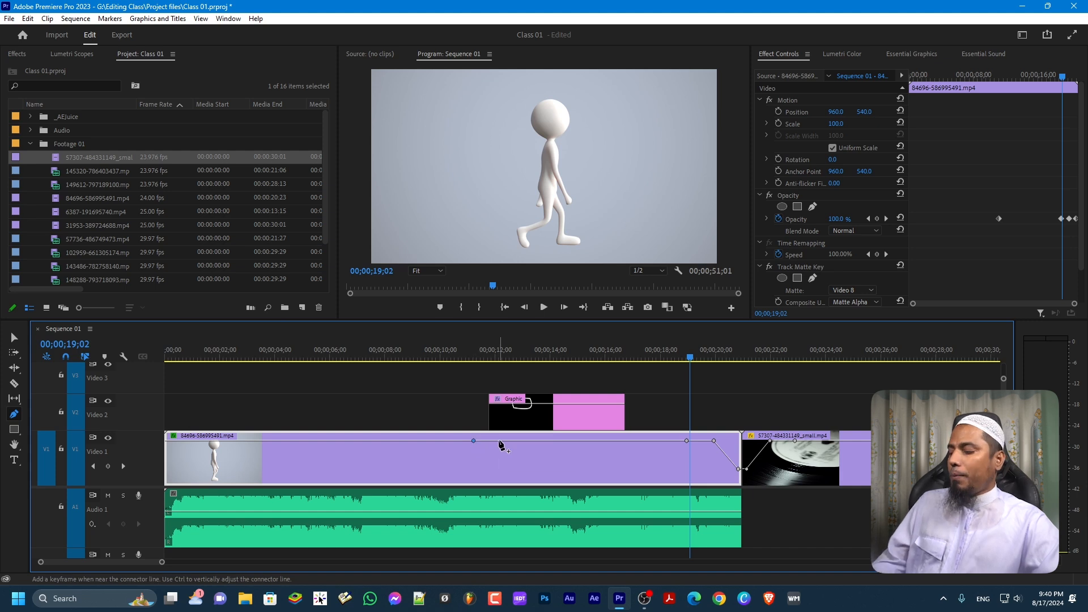
{"action": "key", "text": "ctrl+z"}
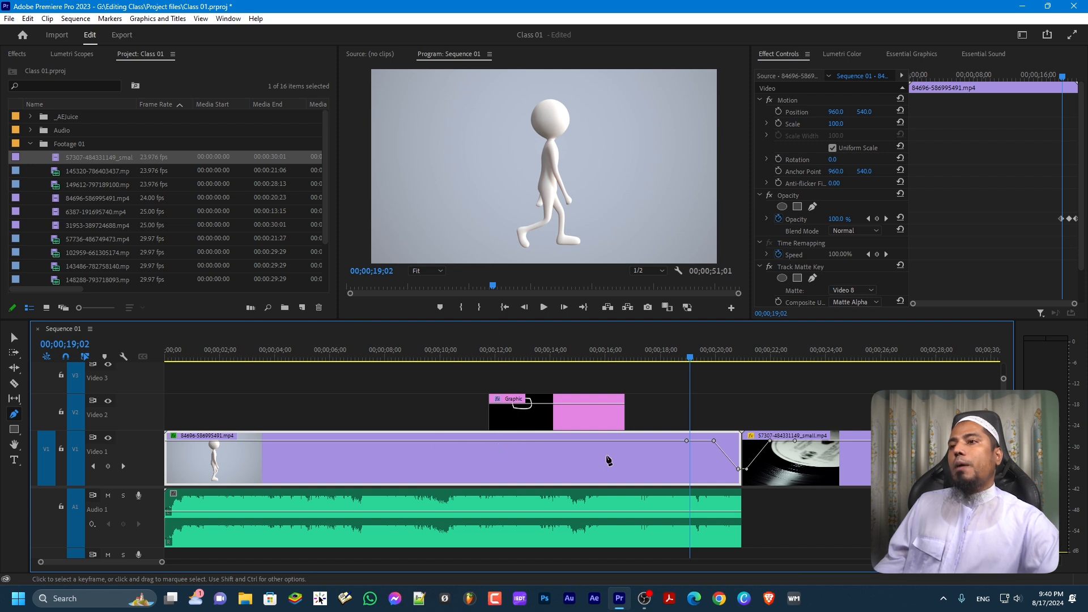
Show the Time Remapping Speed keyframes on the first Video 1 clip, 84696-586995491.mp4.
{"action": "right_click", "coordinate": [473, 457]}
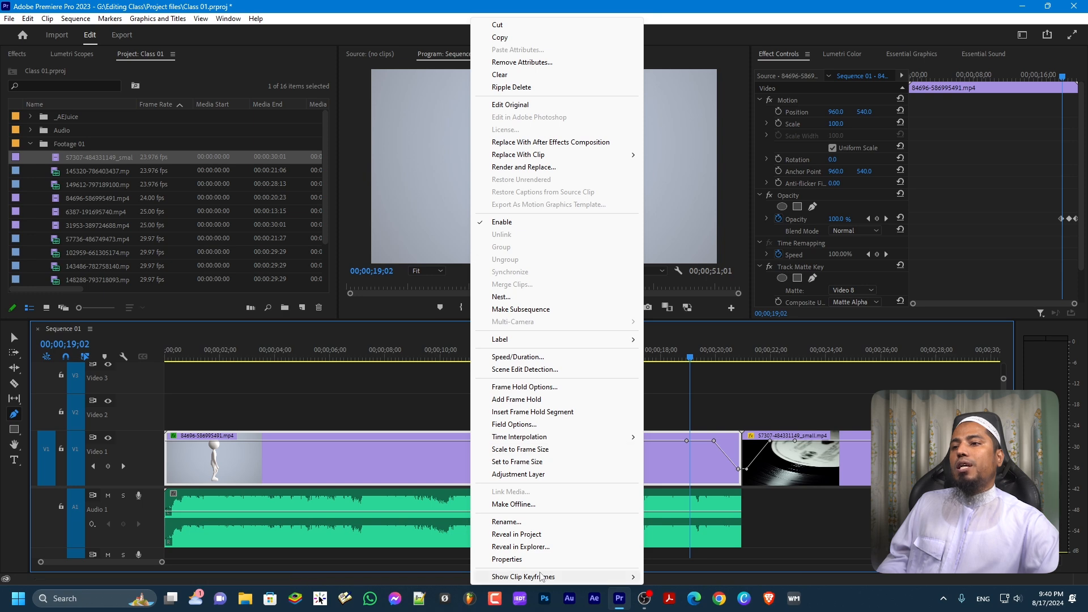
{"action": "mouse_move", "coordinate": [514, 579]}
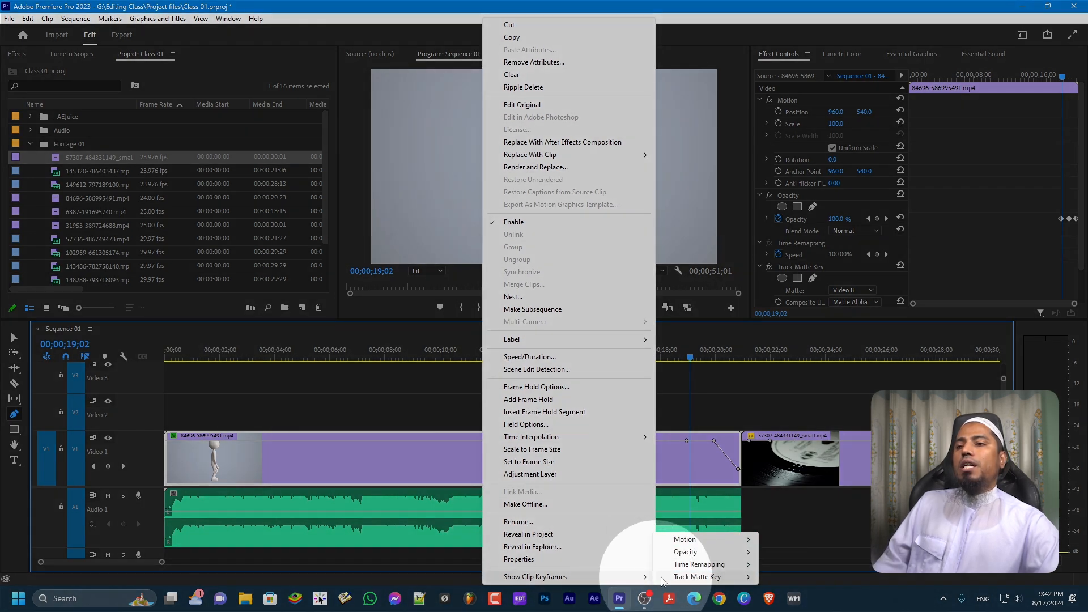
{"action": "mouse_move", "coordinate": [695, 557]}
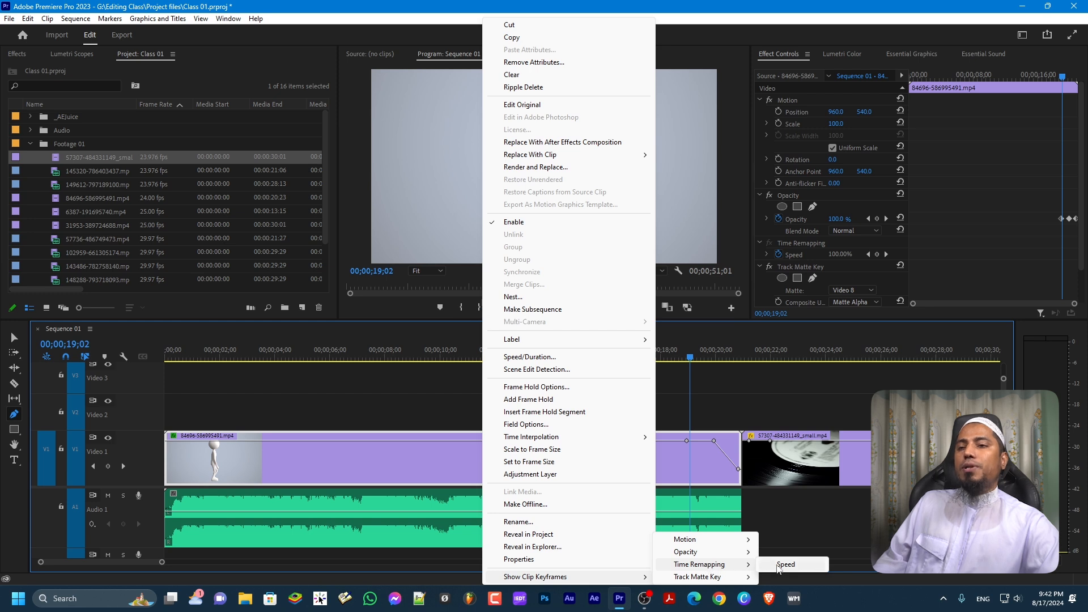
{"action": "left_click", "coordinate": [776, 569]}
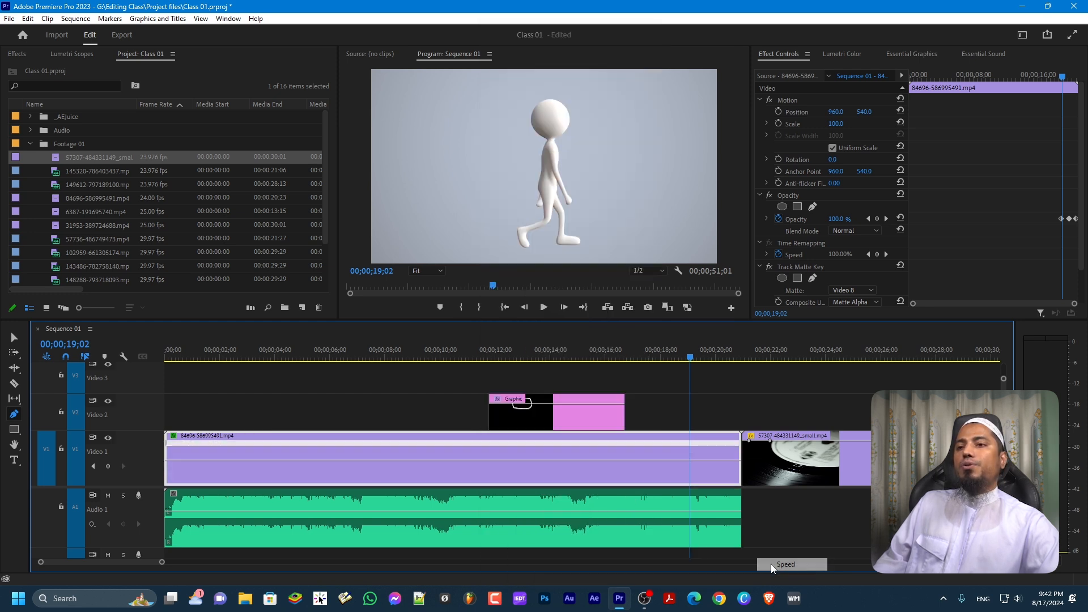
Add two speed keyframes to the first clip and split them into ramps spanning about 9 to 10.5 and 14.5 to 16.5 seconds.
{"action": "left_click", "coordinate": [416, 462]}
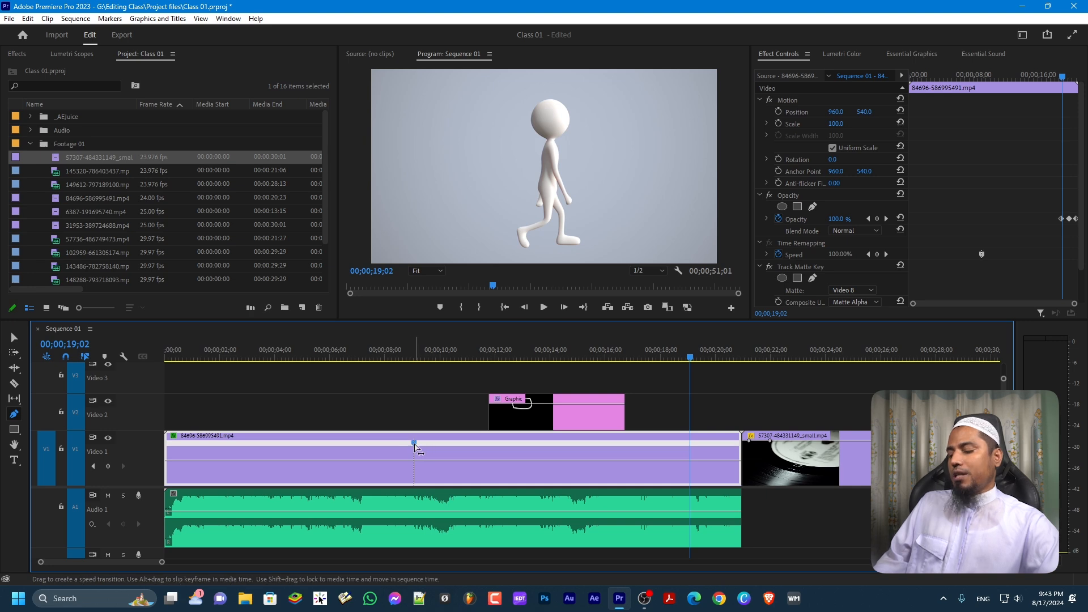
{"action": "left_click", "coordinate": [415, 444]}
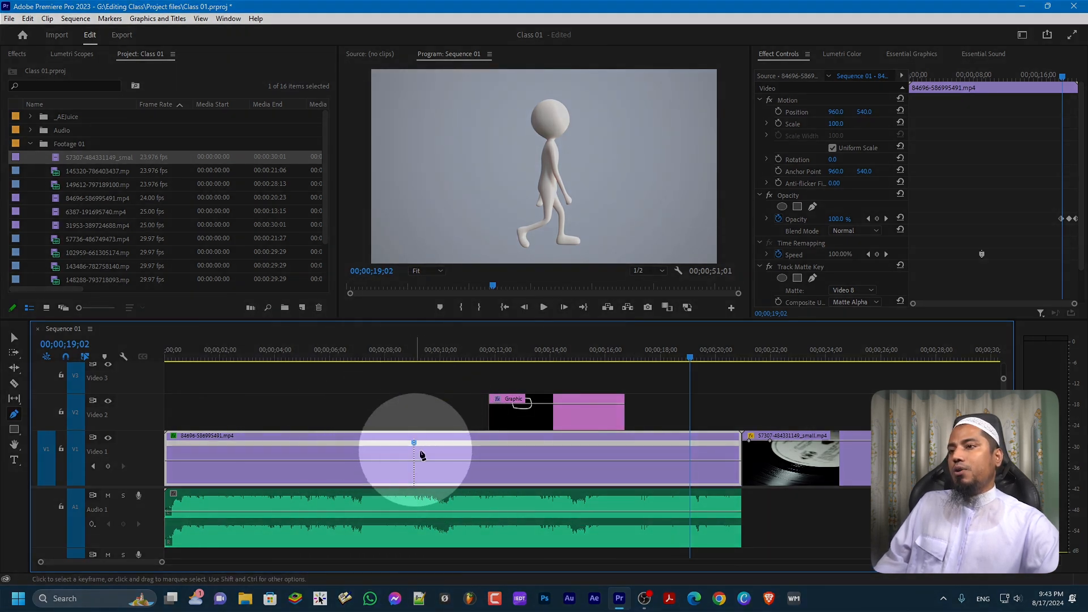
{"action": "left_click_drag", "start_coordinate": [417, 447], "coordinate": [454, 450]}
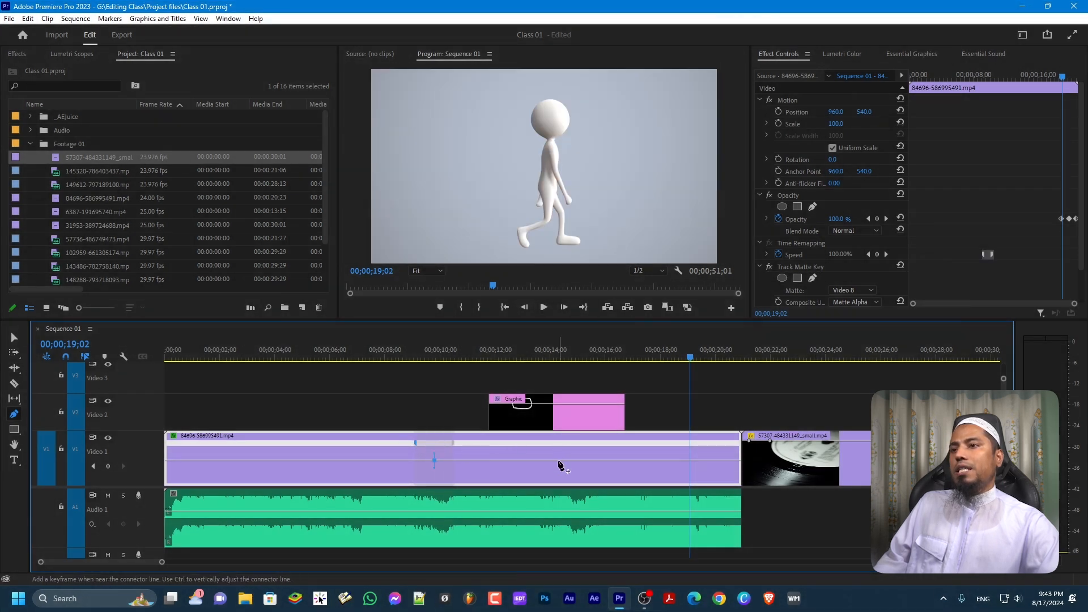
{"action": "left_click", "coordinate": [557, 442]}
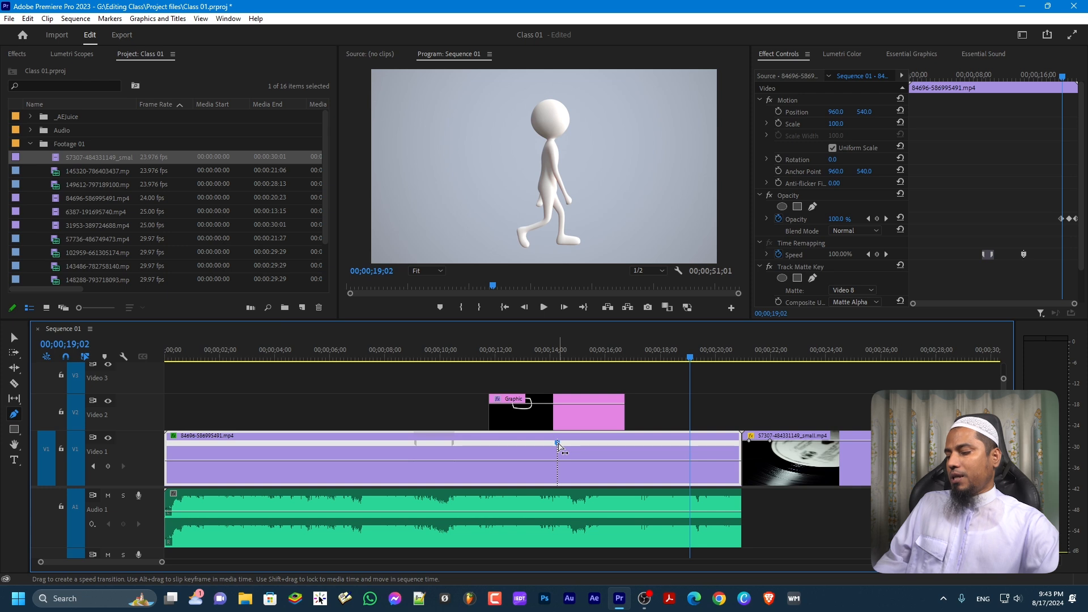
{"action": "left_click_drag", "start_coordinate": [560, 448], "coordinate": [619, 452]}
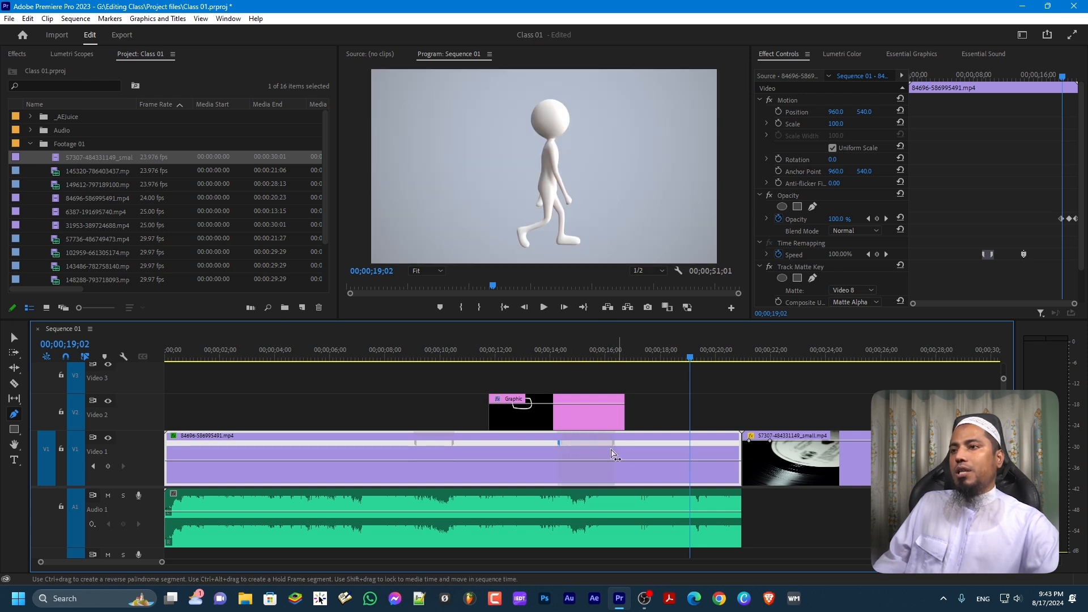
{"action": "left_click_drag", "start_coordinate": [417, 448], "coordinate": [408, 445]}
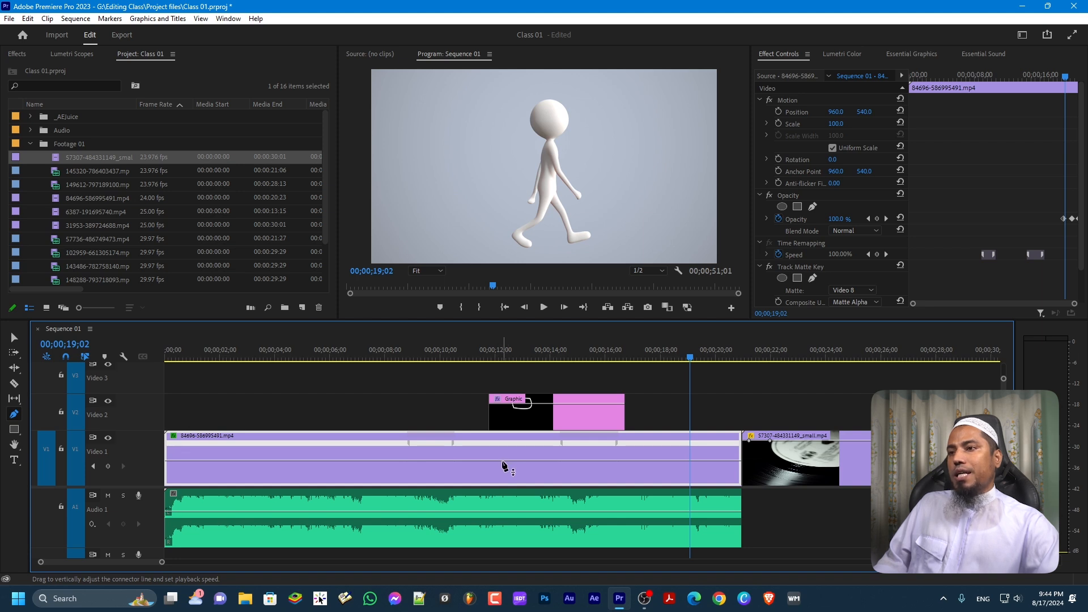
Raise the clip's speed between the two ramps to 184%, and play the section from about 7 to 13 seconds.
{"action": "left_click_drag", "start_coordinate": [506, 465], "coordinate": [506, 452]}
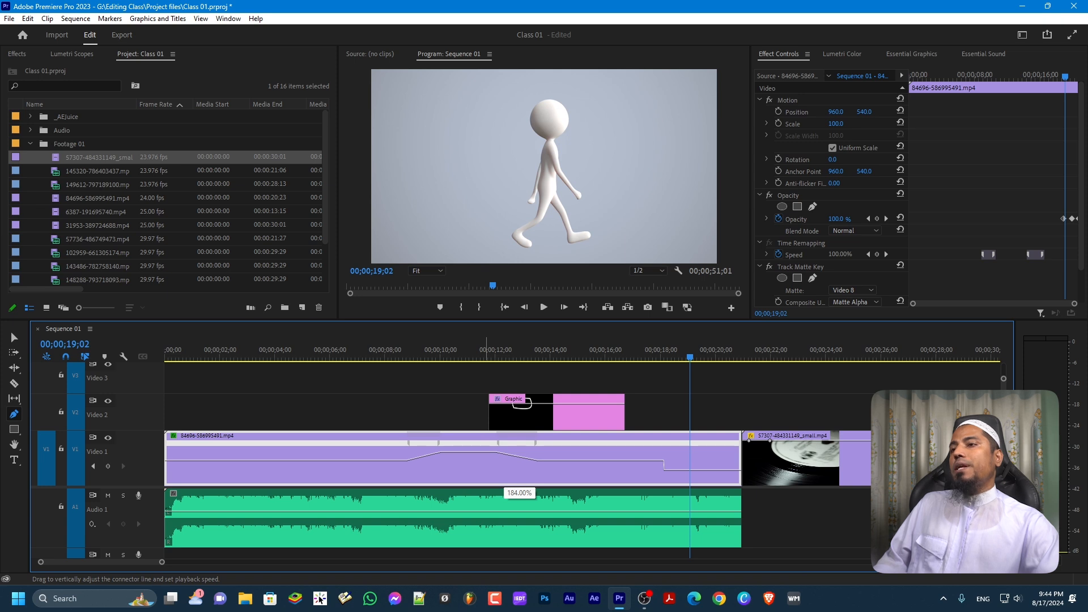
{"action": "key", "text": "ctrl+z"}
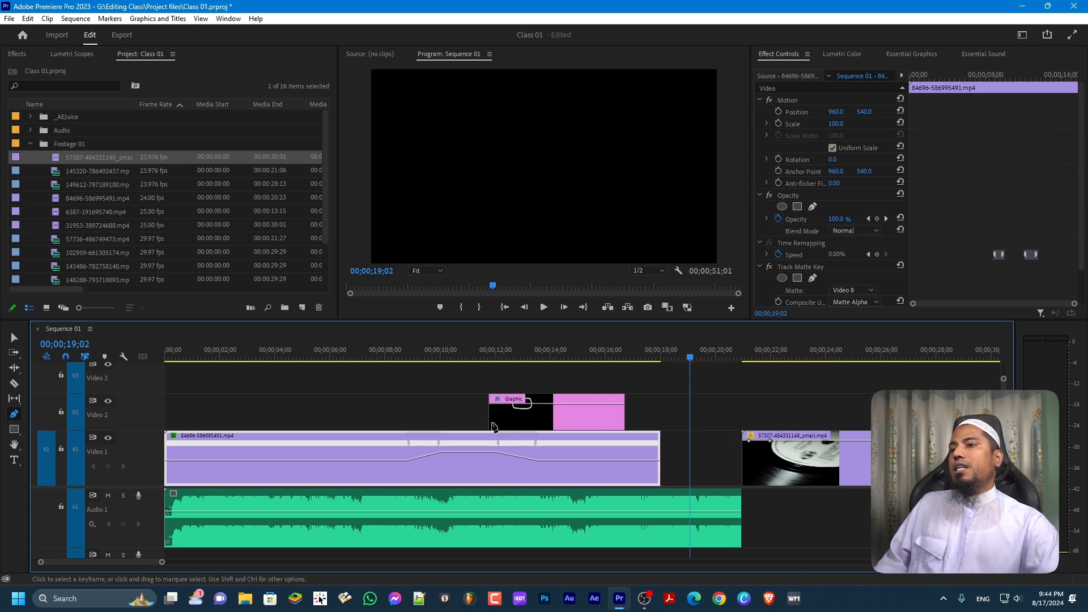
{"action": "left_click", "coordinate": [368, 356]}
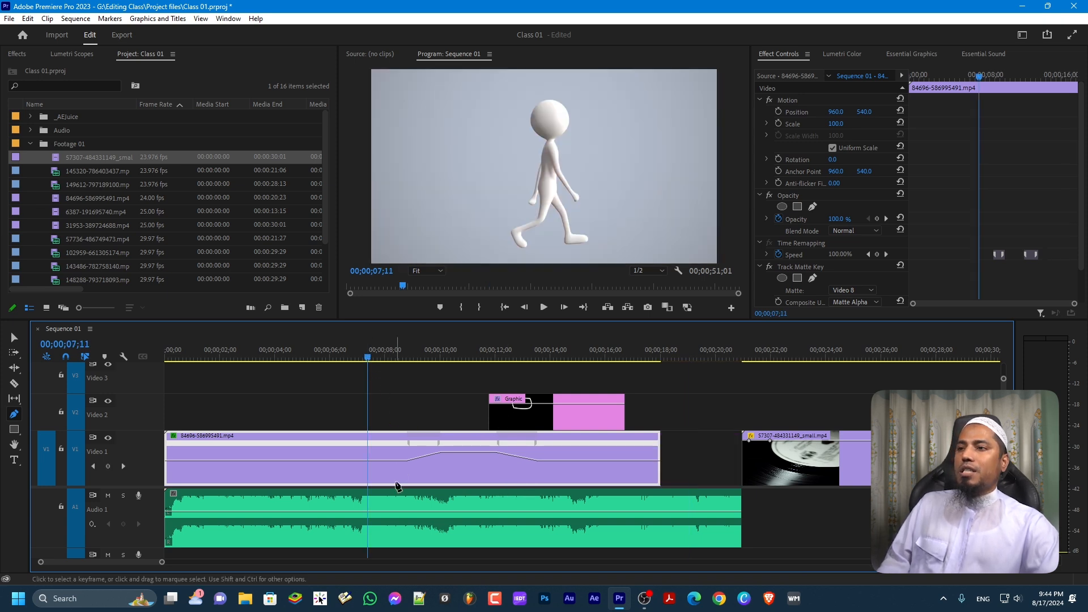
{"action": "key", "text": "space"}
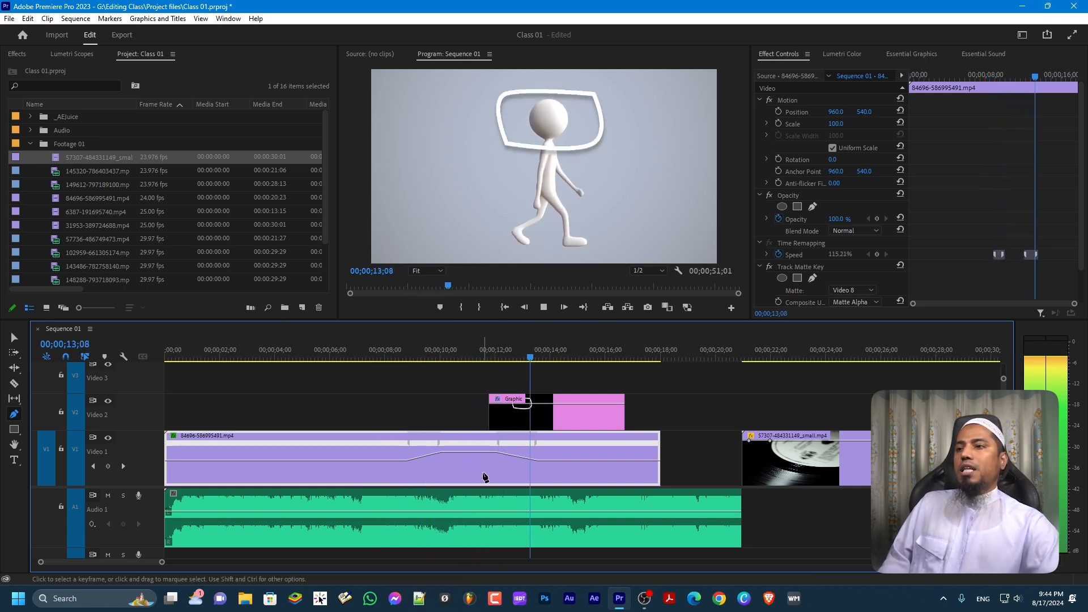
{"action": "key", "text": "space"}
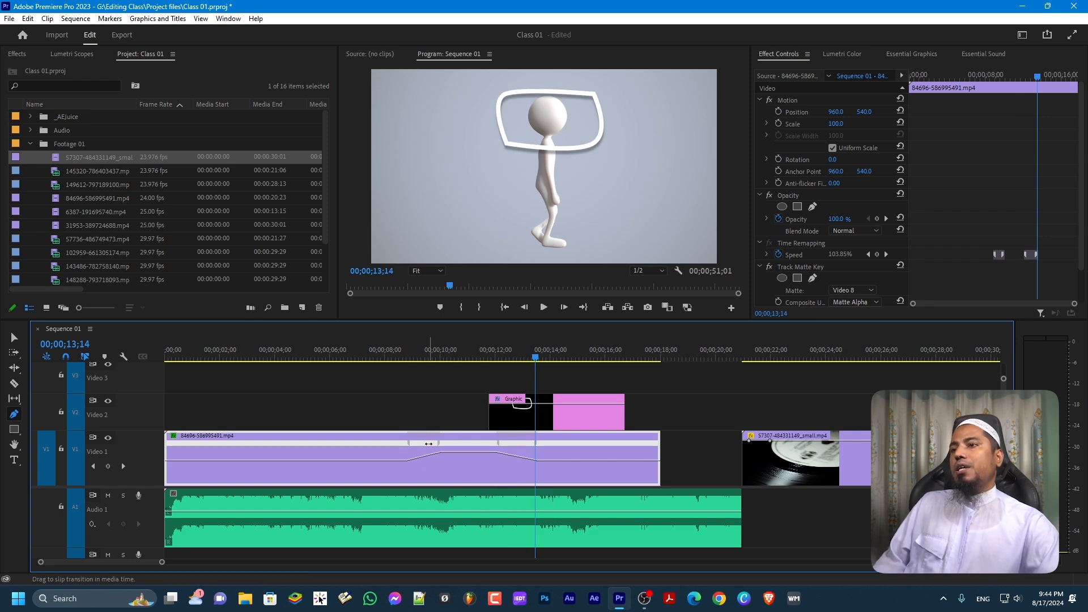
{"action": "mouse_move", "coordinate": [439, 451]}
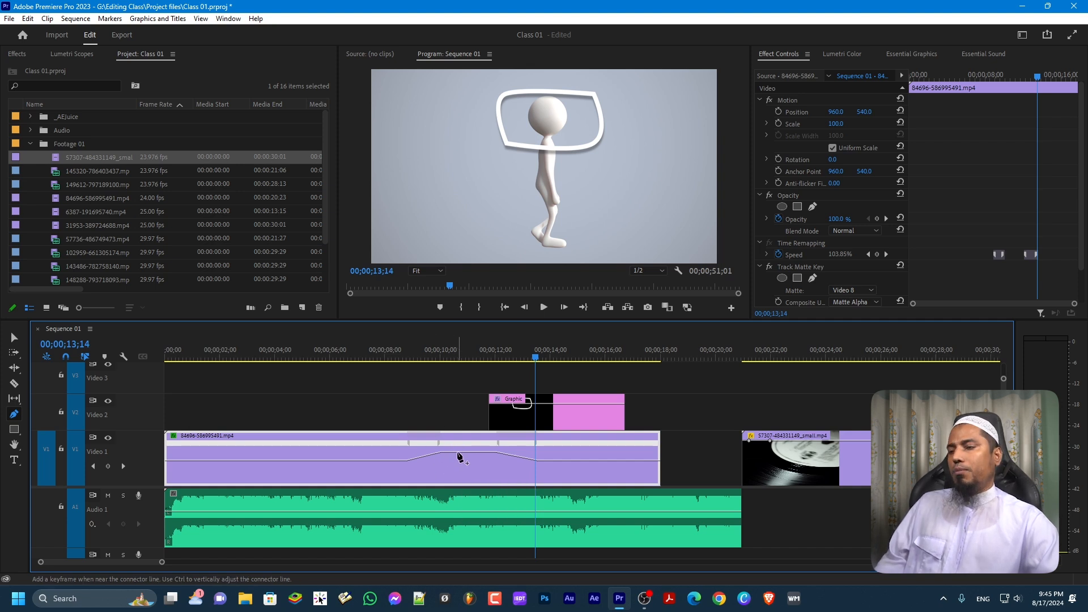
Play the first Video 1 clip from about 8 seconds into the start of its first speed ramp.
{"action": "left_click", "coordinate": [396, 362]}
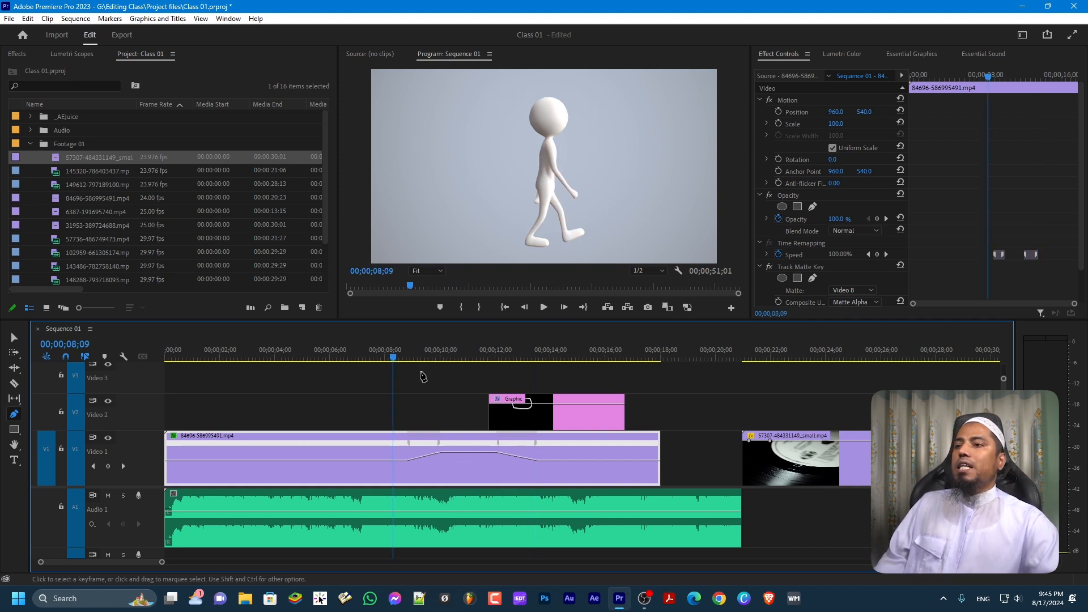
{"action": "key", "text": "space"}
{"action": "key", "text": "space"}
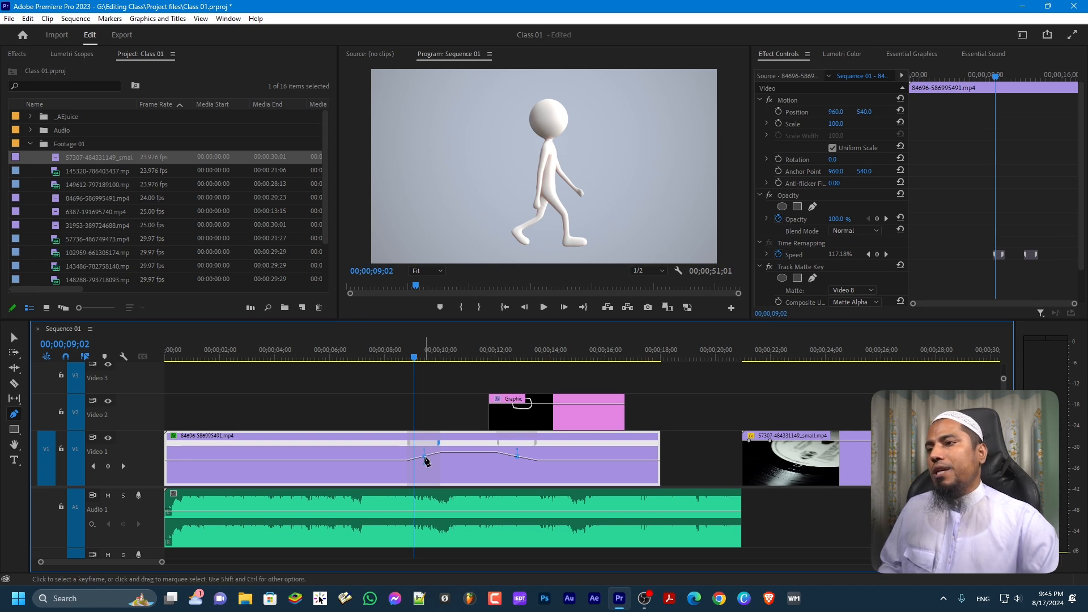
Smooth both speed ramps on the first clip into eased curves, and play from about 9 to 15 seconds.
{"action": "left_click", "coordinate": [424, 454]}
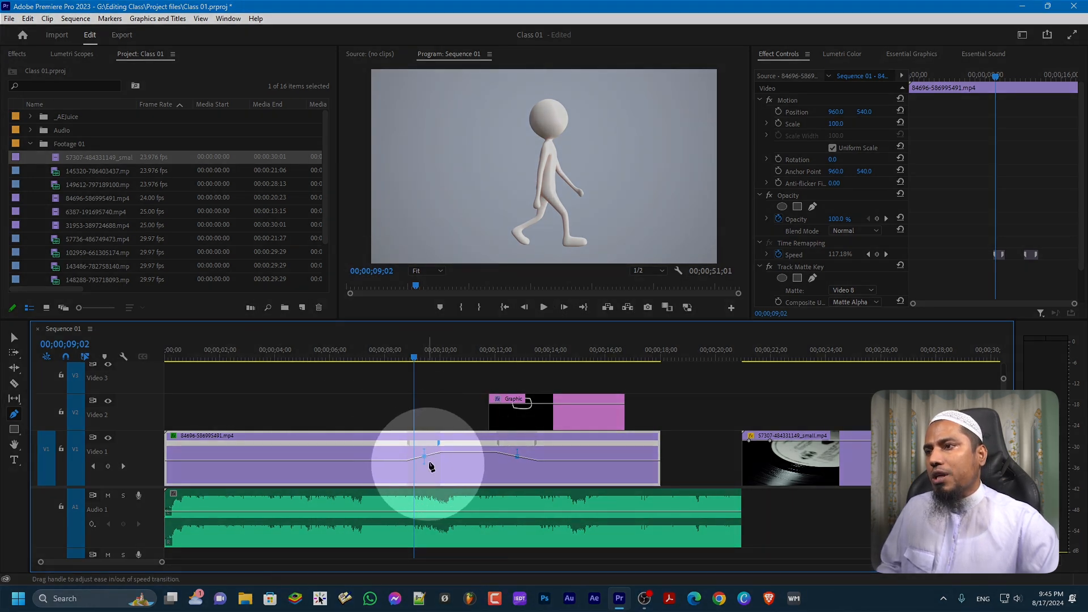
{"action": "left_click_drag", "start_coordinate": [423, 466], "coordinate": [441, 453]}
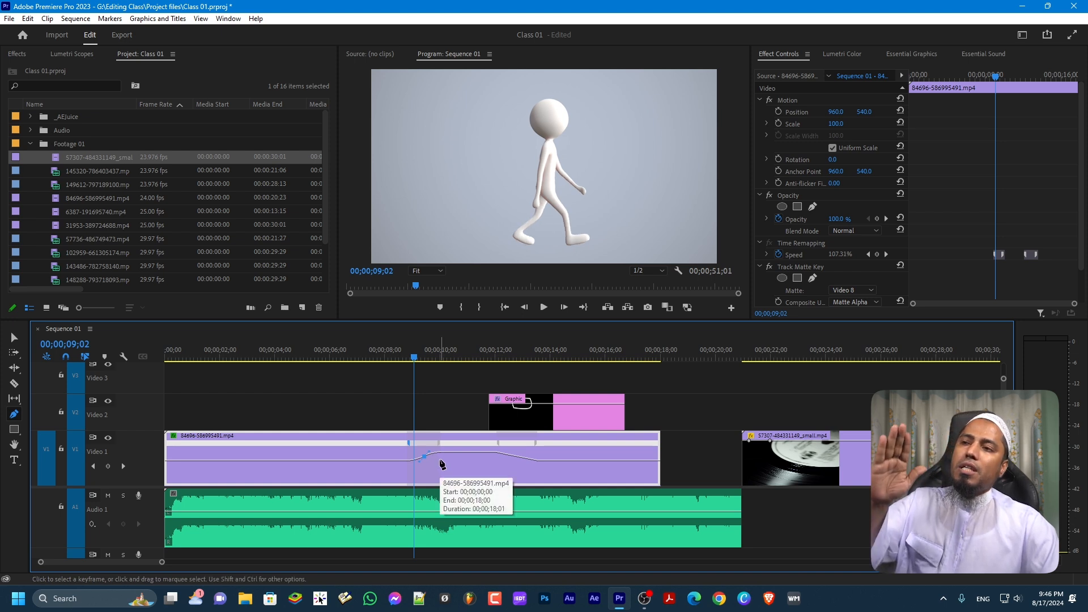
{"action": "left_click", "coordinate": [513, 460]}
{"action": "left_click", "coordinate": [519, 455]}
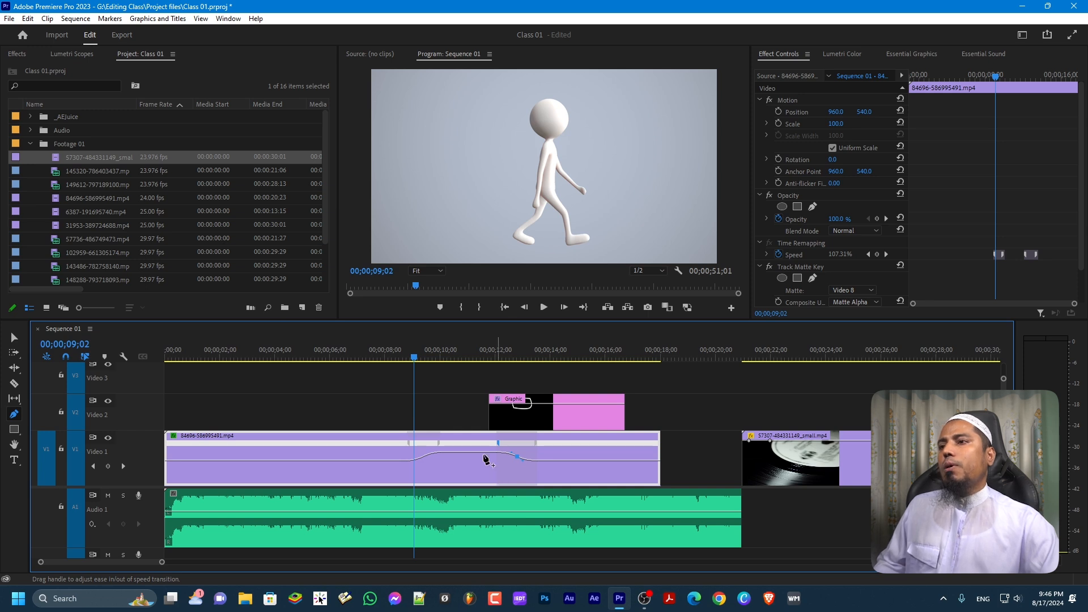
{"action": "left_click", "coordinate": [406, 354]}
{"action": "key", "text": "space"}
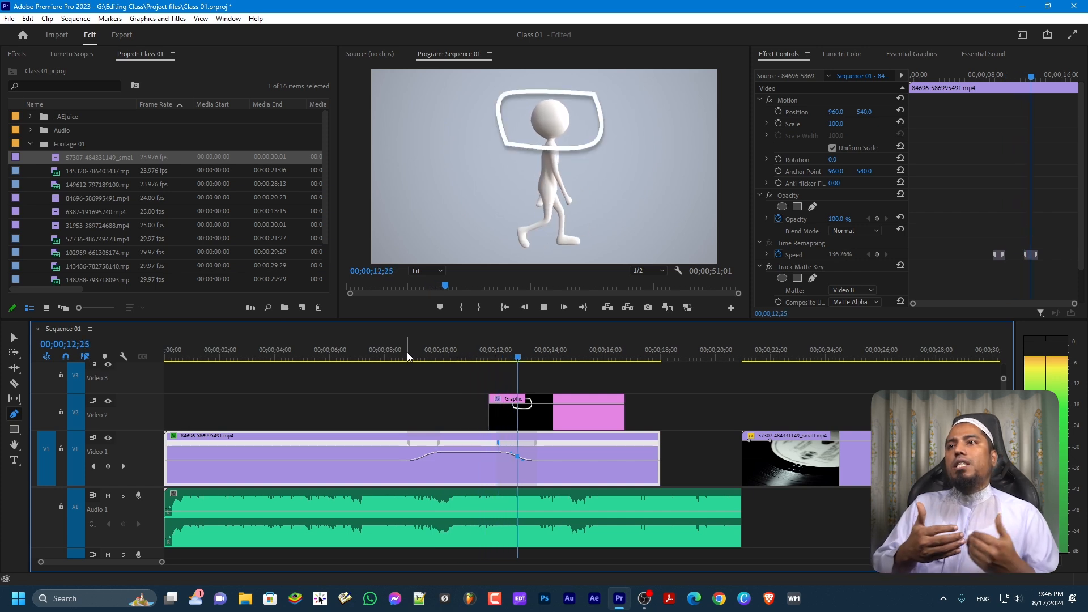
{"action": "key", "text": "space"}
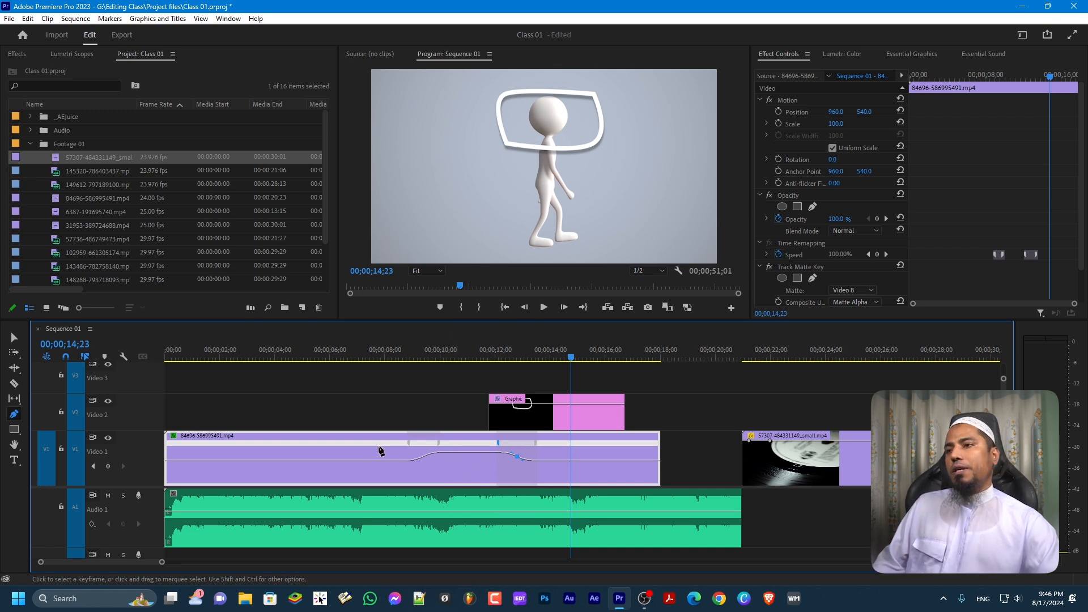
Show the Motion Rotation keyframes on the first Video 1 clip, 84696-586995491.mp4.
{"action": "right_click", "coordinate": [465, 447]}
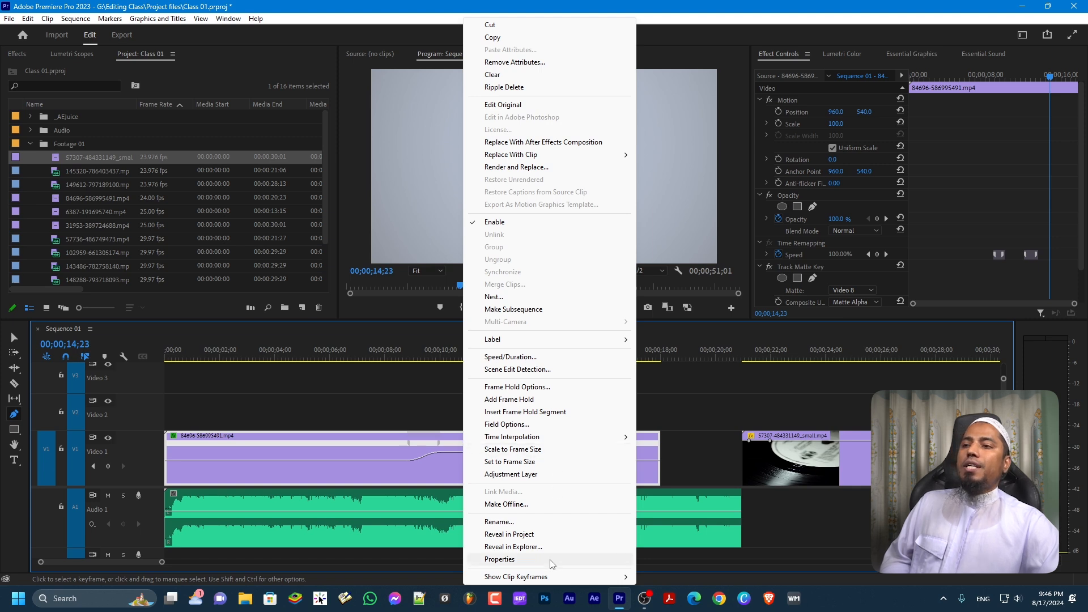
{"action": "mouse_move", "coordinate": [536, 579]}
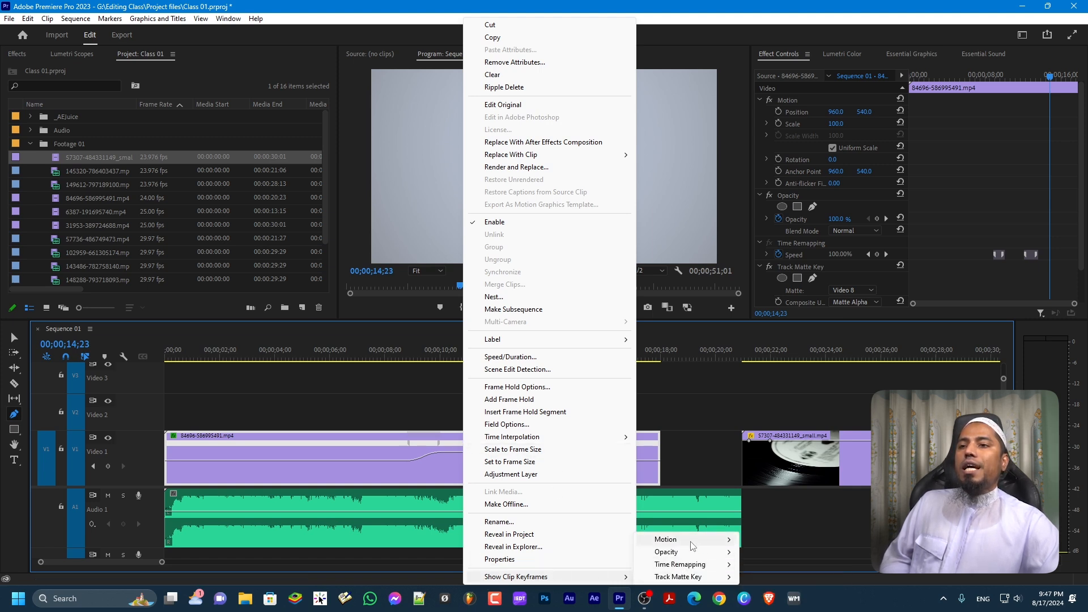
{"action": "mouse_move", "coordinate": [693, 545]}
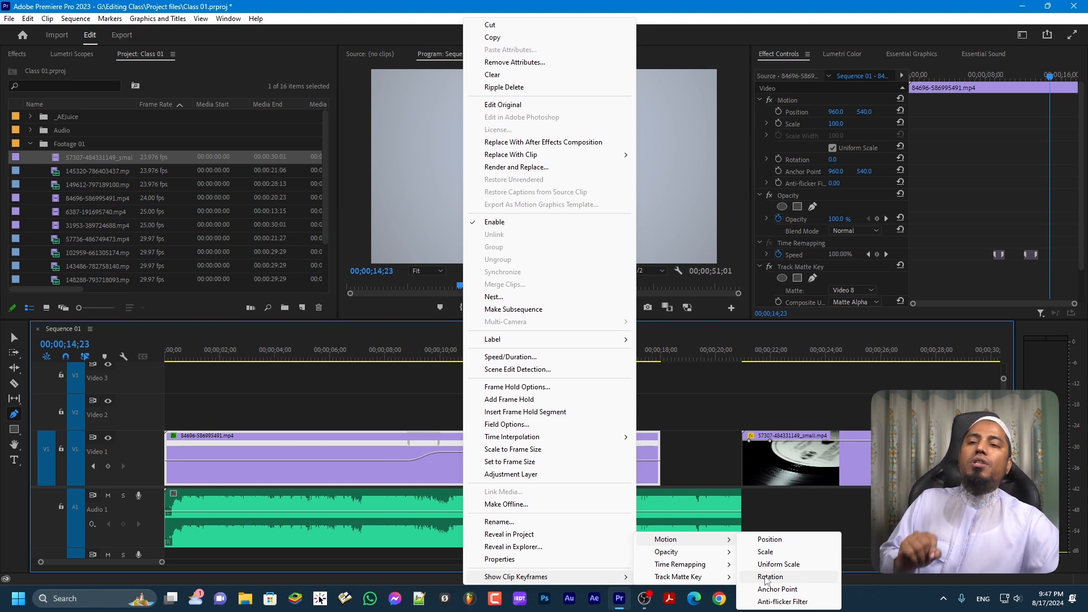
{"action": "left_click", "coordinate": [766, 577]}
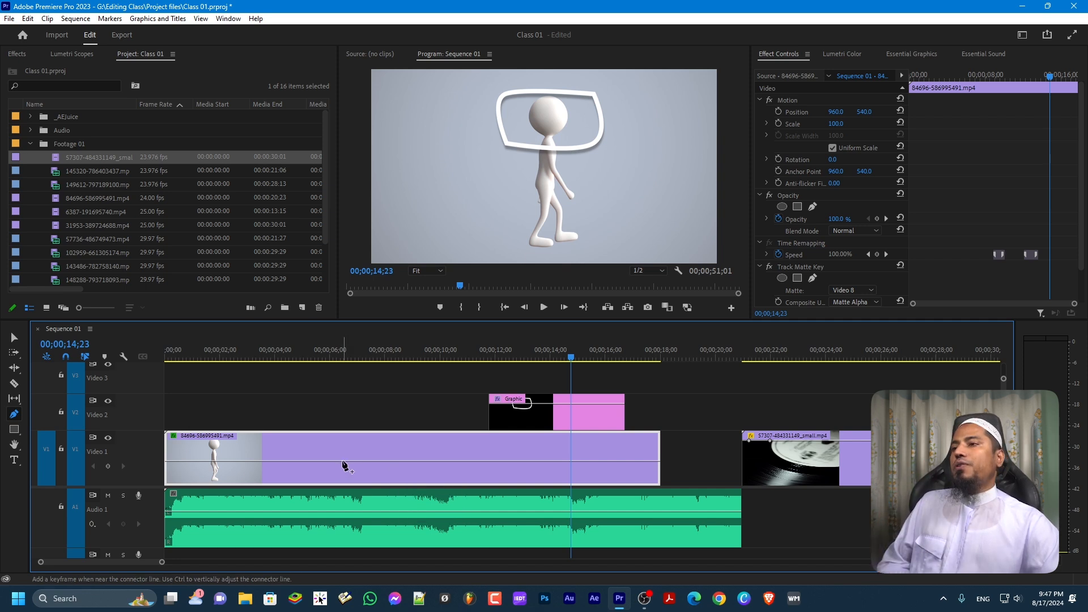
Add three rotation keyframes to the first clip at about 6.5, 8.5 and 10.5 seconds, raising the middle one to 91 x 7.0.
{"action": "left_click", "coordinate": [343, 461]}
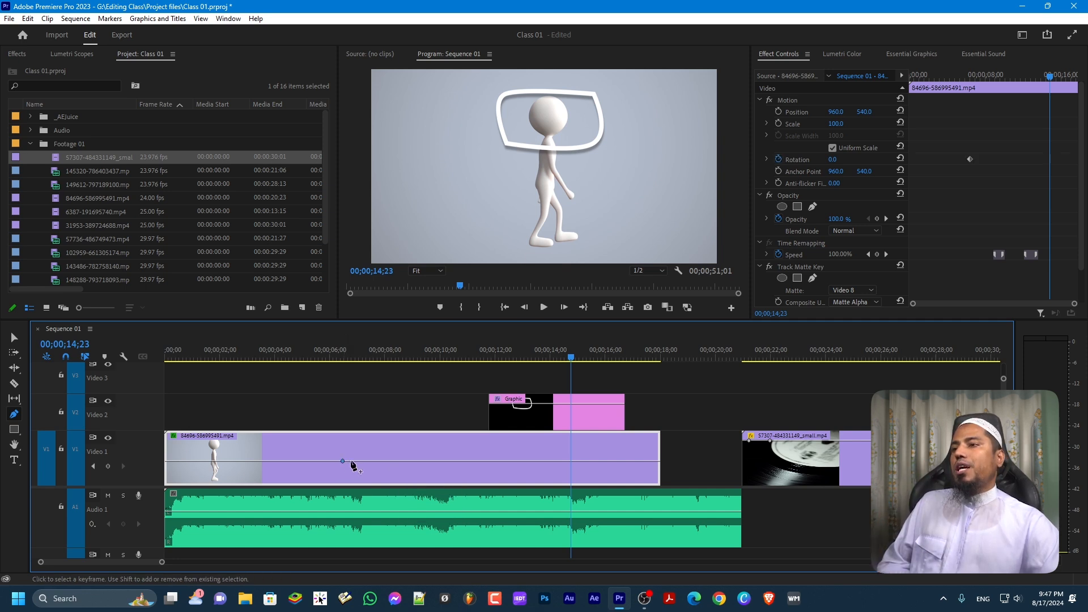
{"action": "left_click", "coordinate": [400, 461]}
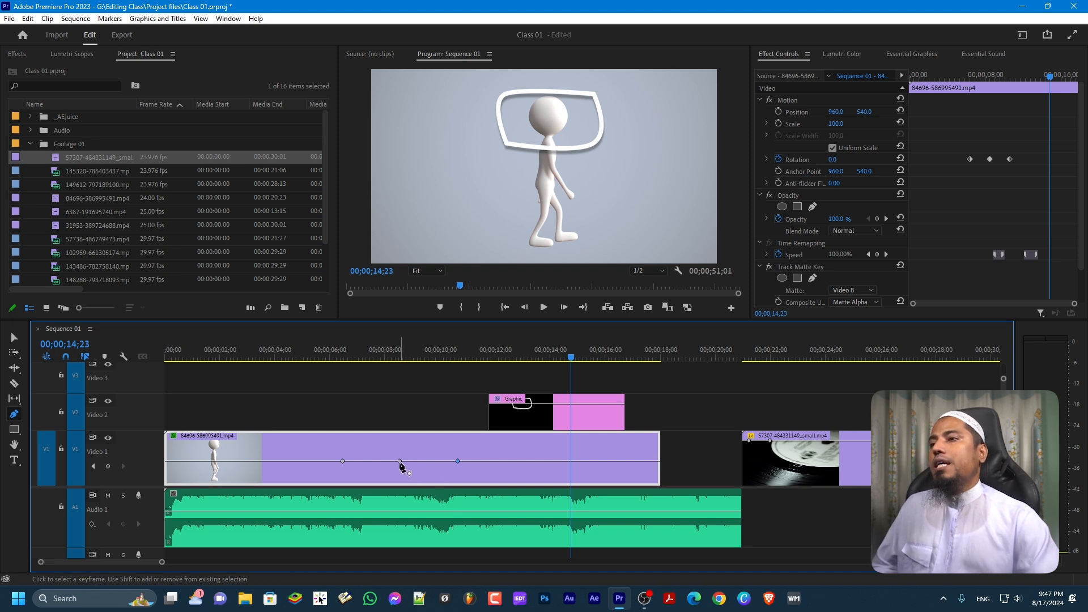
{"action": "left_click_drag", "start_coordinate": [400, 461], "coordinate": [400, 440]}
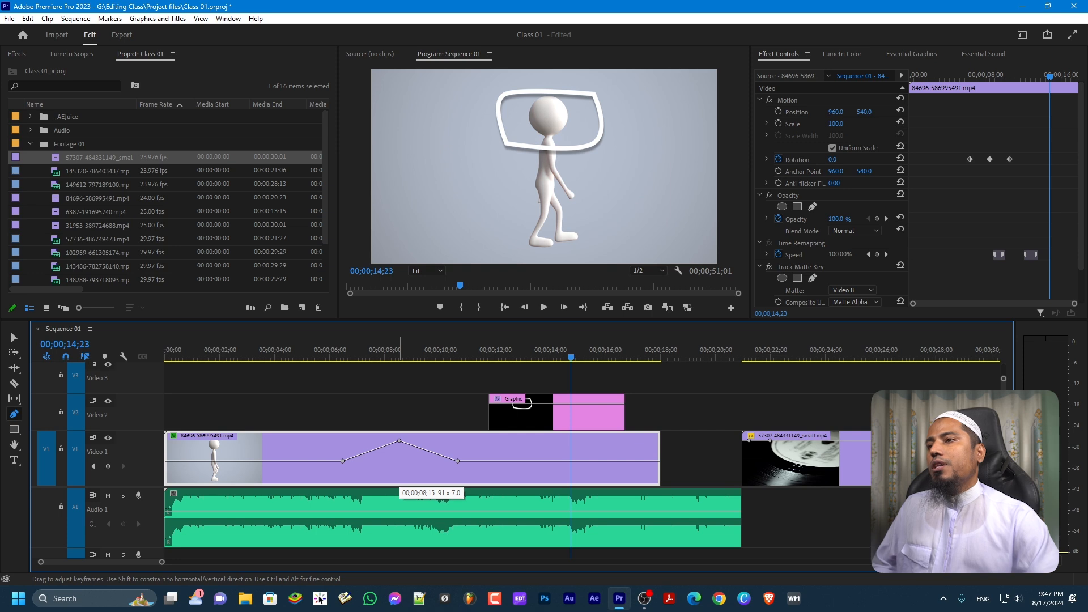
{"action": "left_click_drag", "start_coordinate": [401, 440], "coordinate": [400, 441]}
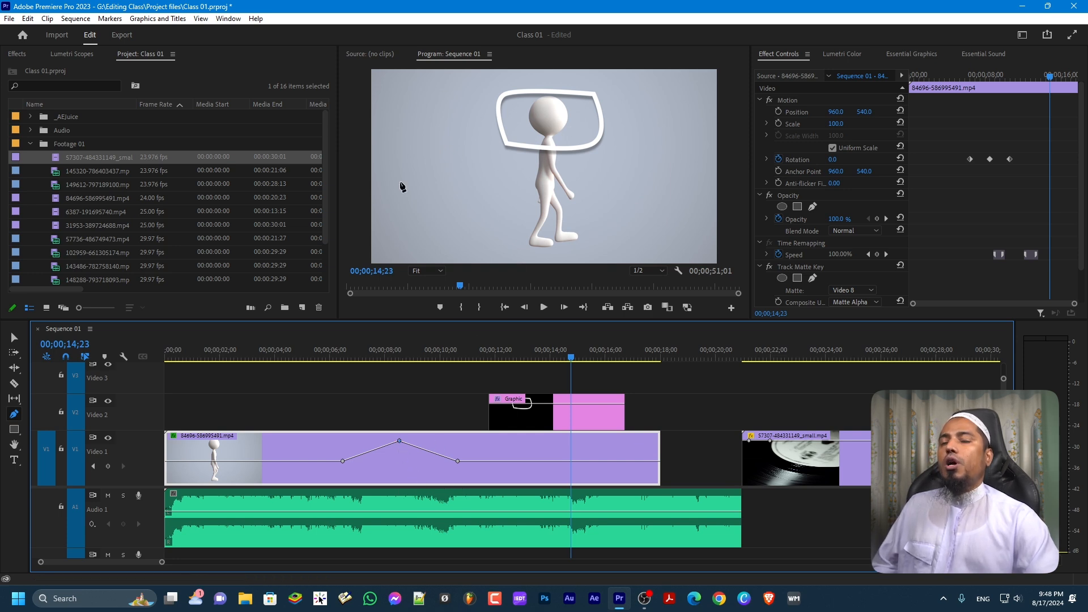
Play the rotation from about 6 to 10.5 seconds, and lower the middle rotation keyframe to just above the baseline.
{"action": "left_click_drag", "start_coordinate": [571, 356], "coordinate": [329, 359]}
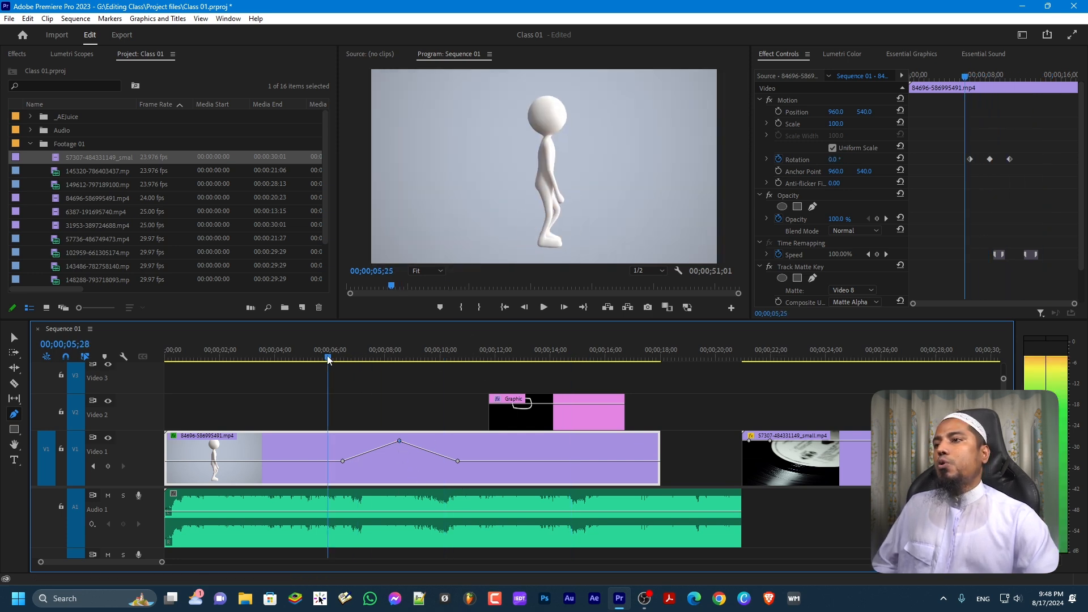
{"action": "key", "text": "space"}
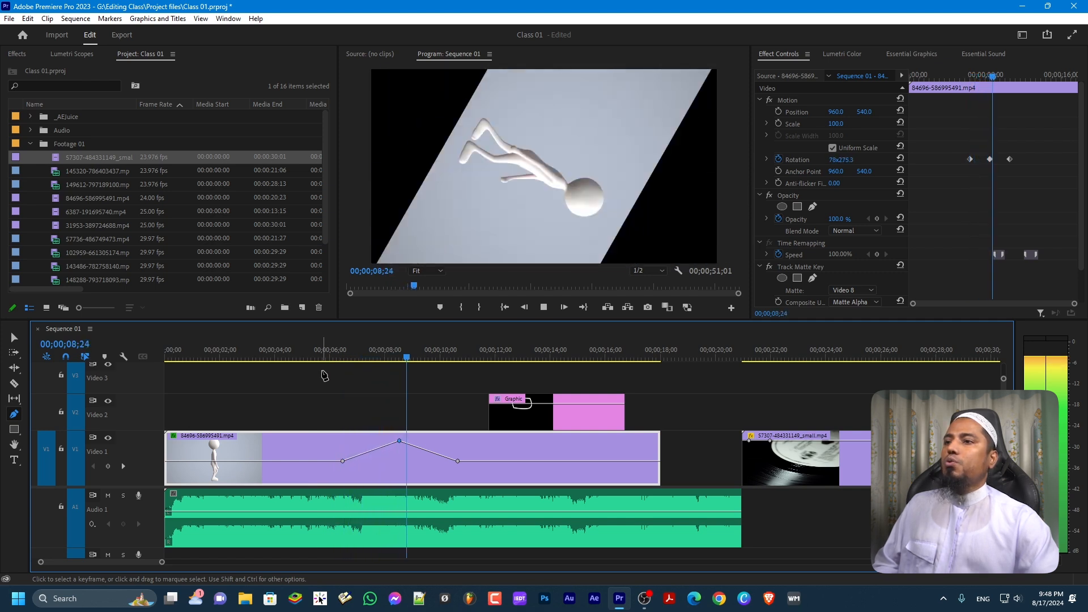
{"action": "key", "text": "space"}
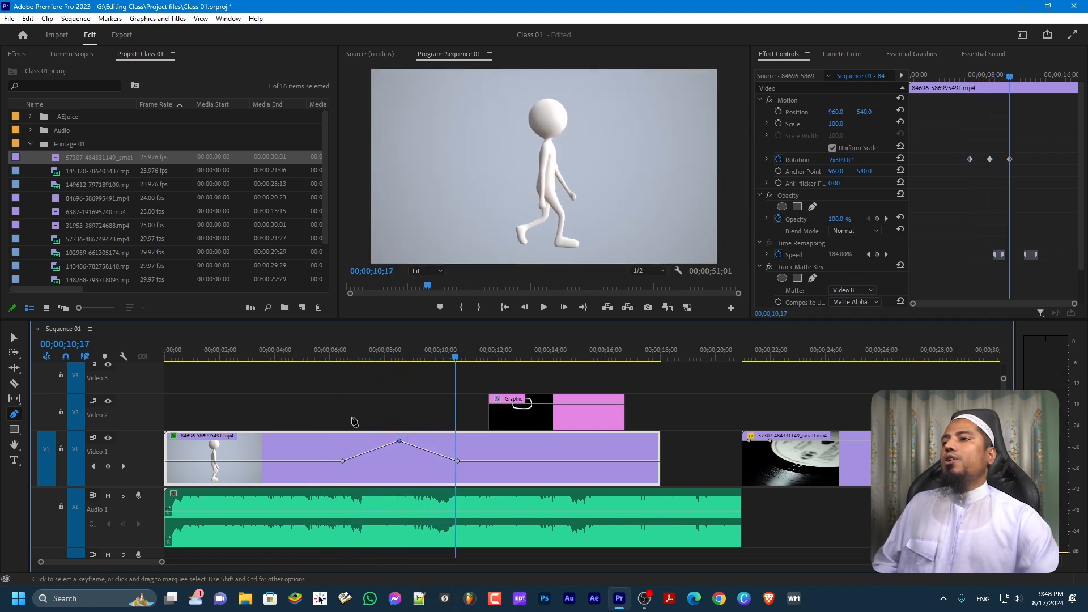
{"action": "left_click_drag", "start_coordinate": [399, 440], "coordinate": [399, 460]}
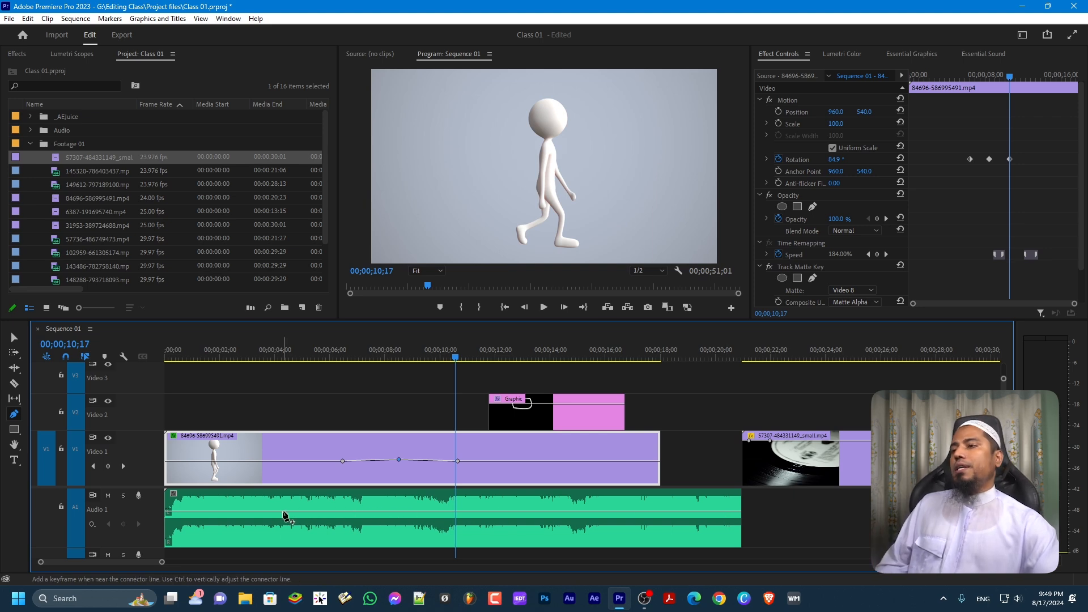
Check the timeline display settings, and add two volume keyframes to the Audio 1 clip at about 7 and 9 seconds.
{"action": "left_click", "coordinate": [205, 516]}
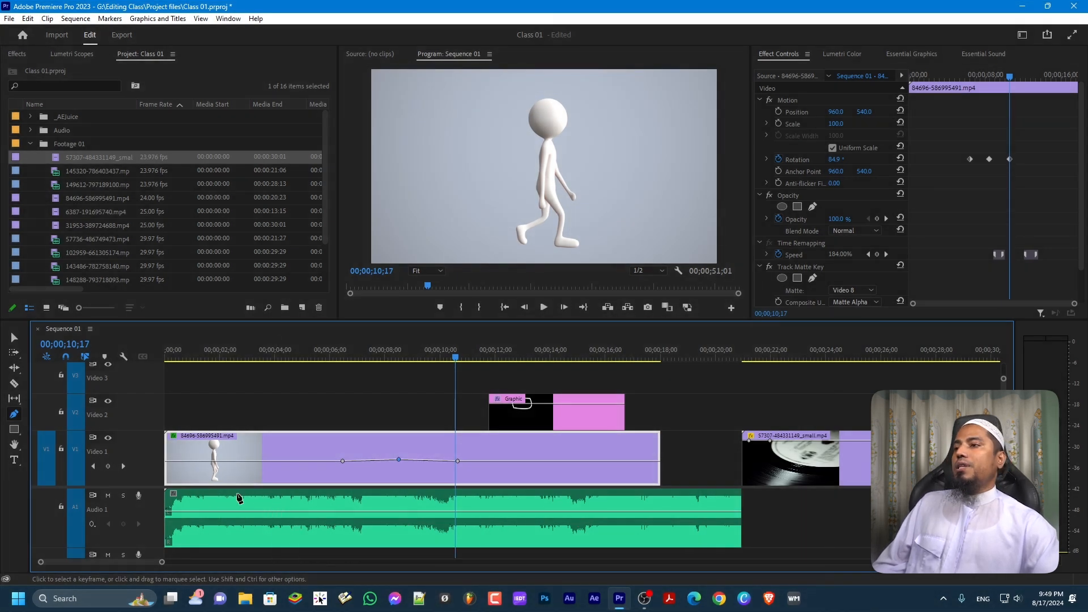
{"action": "left_click", "coordinate": [123, 358]}
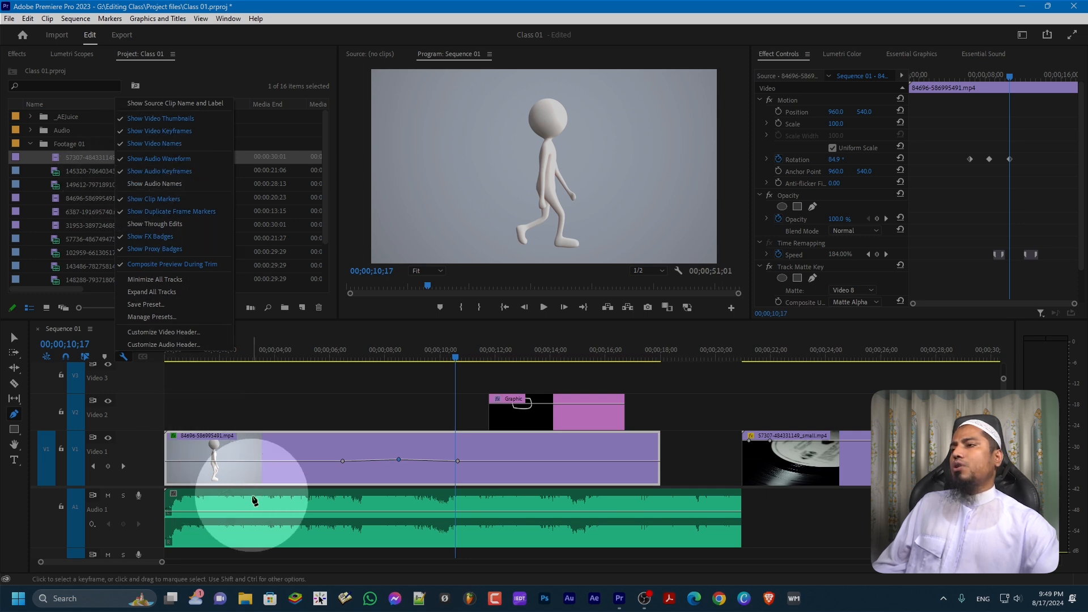
{"action": "left_click", "coordinate": [280, 489]}
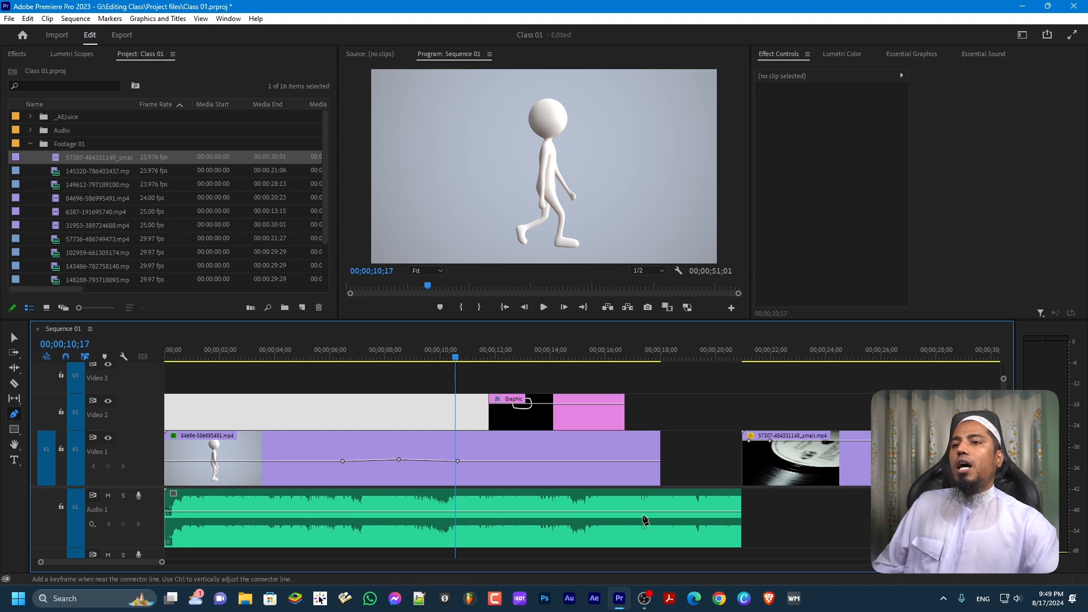
{"action": "left_click", "coordinate": [357, 512]}
{"action": "left_click", "coordinate": [419, 512]}
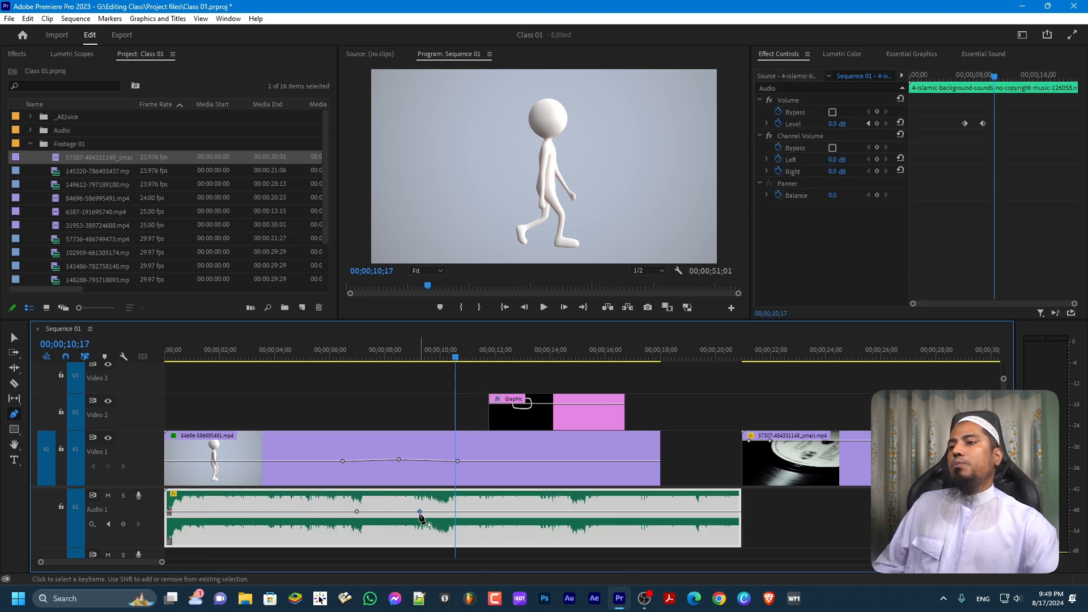
Add a third volume keyframe at about 12 seconds on the Audio 1 clip, and raise the middle one to 15.0 dB.
{"action": "left_click", "coordinate": [496, 512]}
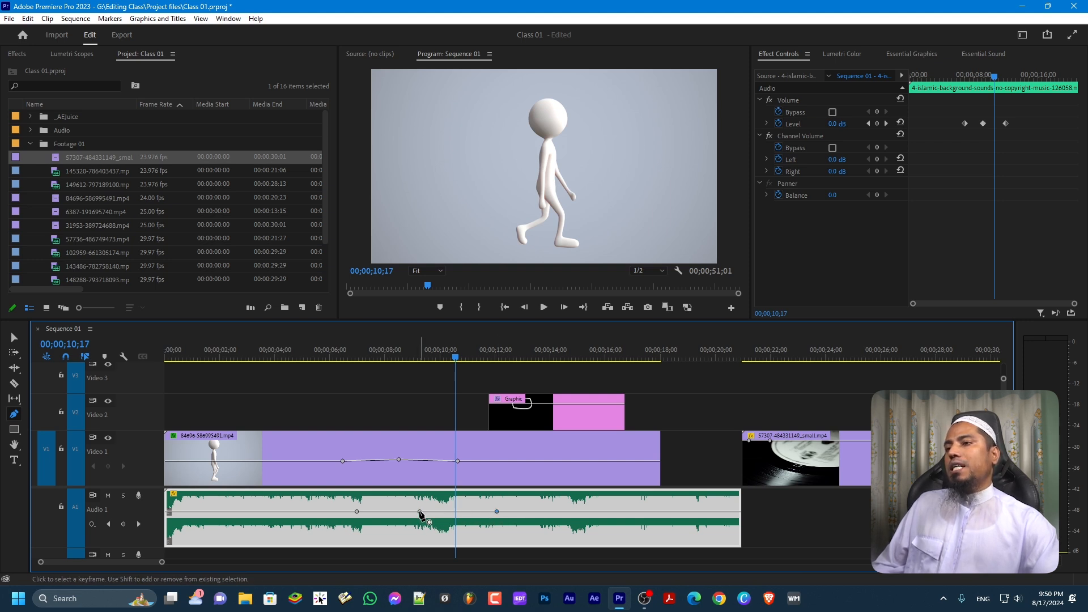
{"action": "left_click_drag", "start_coordinate": [420, 513], "coordinate": [420, 495]}
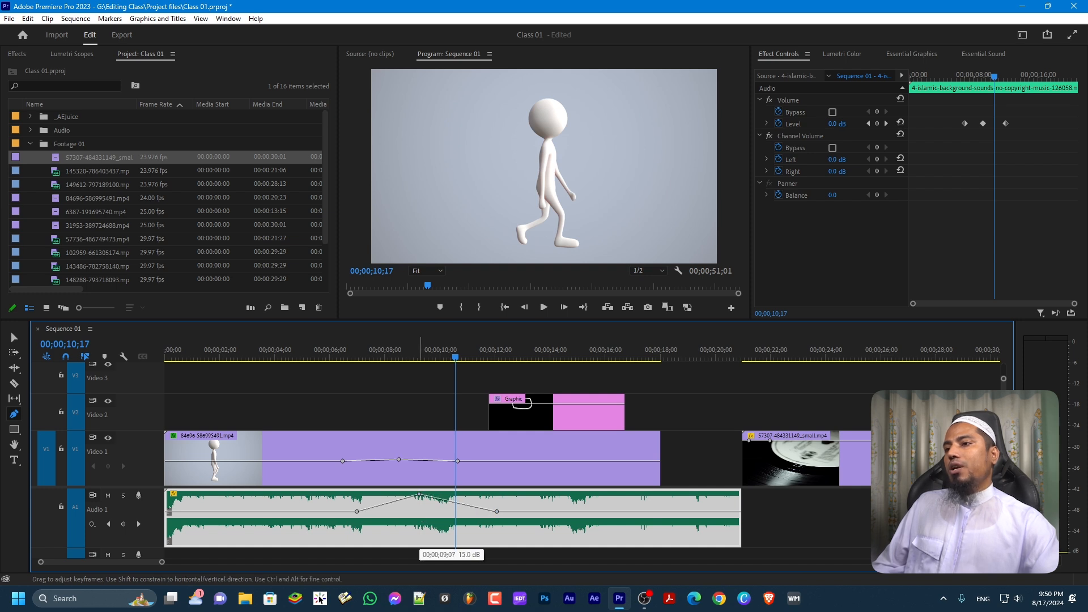
{"action": "left_click_drag", "start_coordinate": [419, 494], "coordinate": [419, 494]}
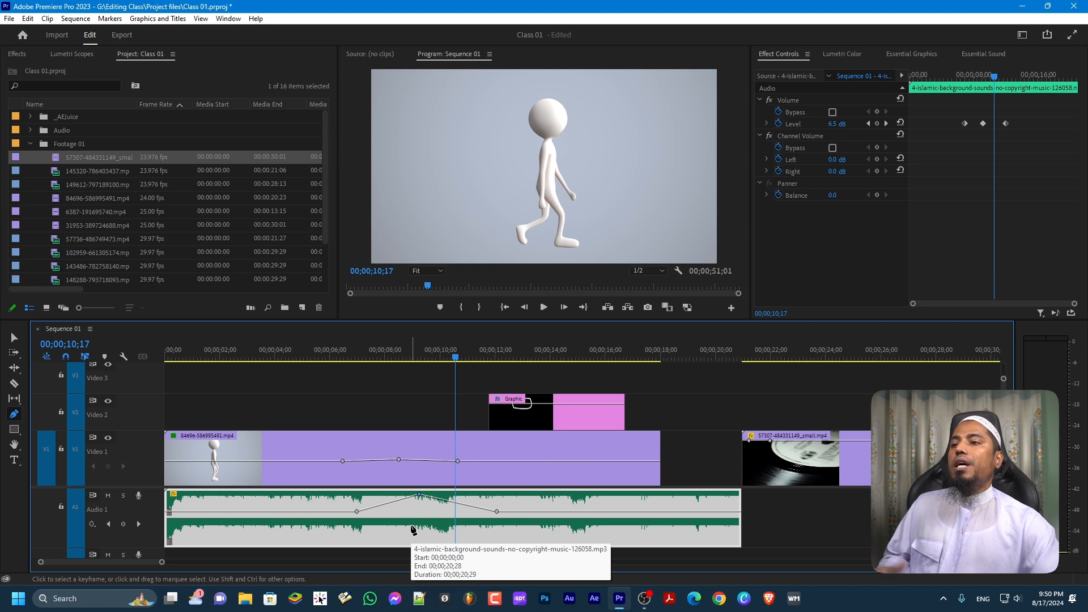
Play the sequence from about 7 to 13 seconds to hear the audio volume rise and fall.
{"action": "left_click", "coordinate": [454, 356]}
{"action": "left_click", "coordinate": [353, 356]}
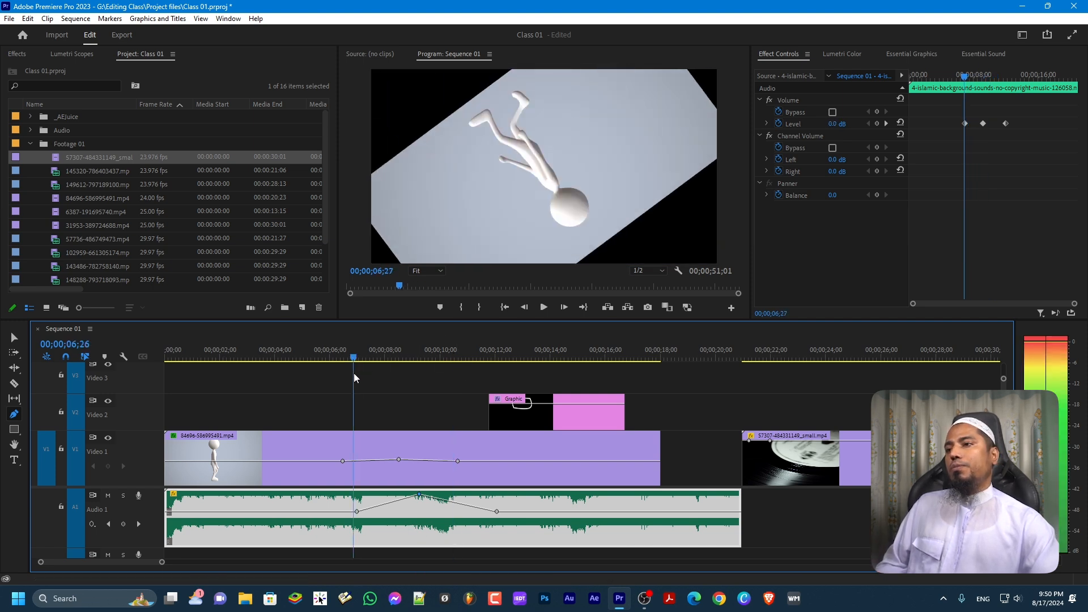
{"action": "key", "text": "space"}
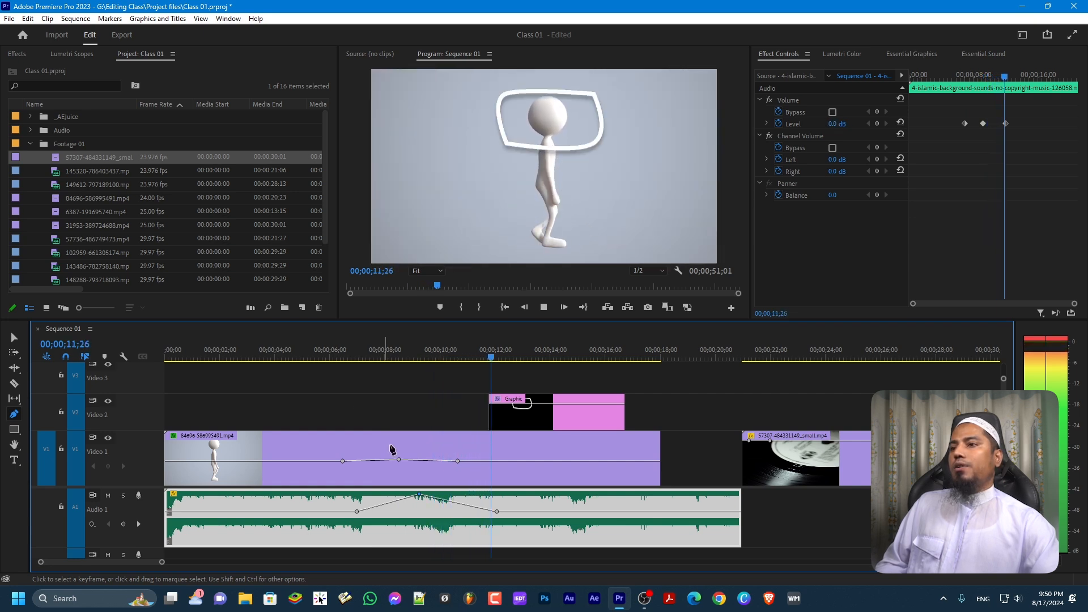
{"action": "key", "text": "space"}
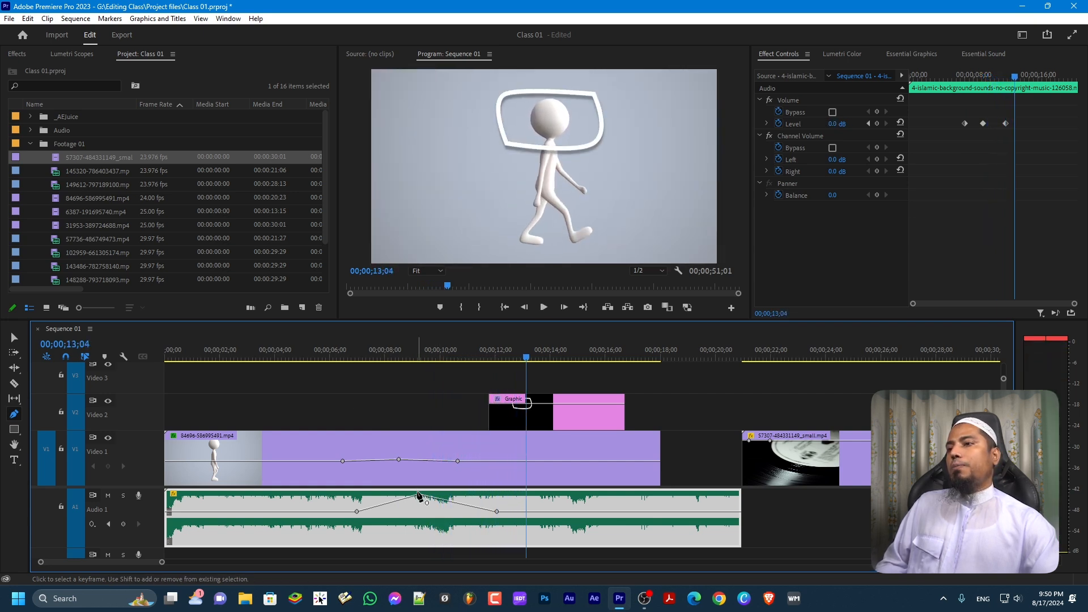
Try lowering the middle volume keyframe well below the baseline with playback, and undo the volume changes and the third keyframe.
{"action": "left_click_drag", "start_coordinate": [419, 496], "coordinate": [419, 543]}
{"action": "left_click", "coordinate": [325, 352]}
{"action": "key", "text": "space"}
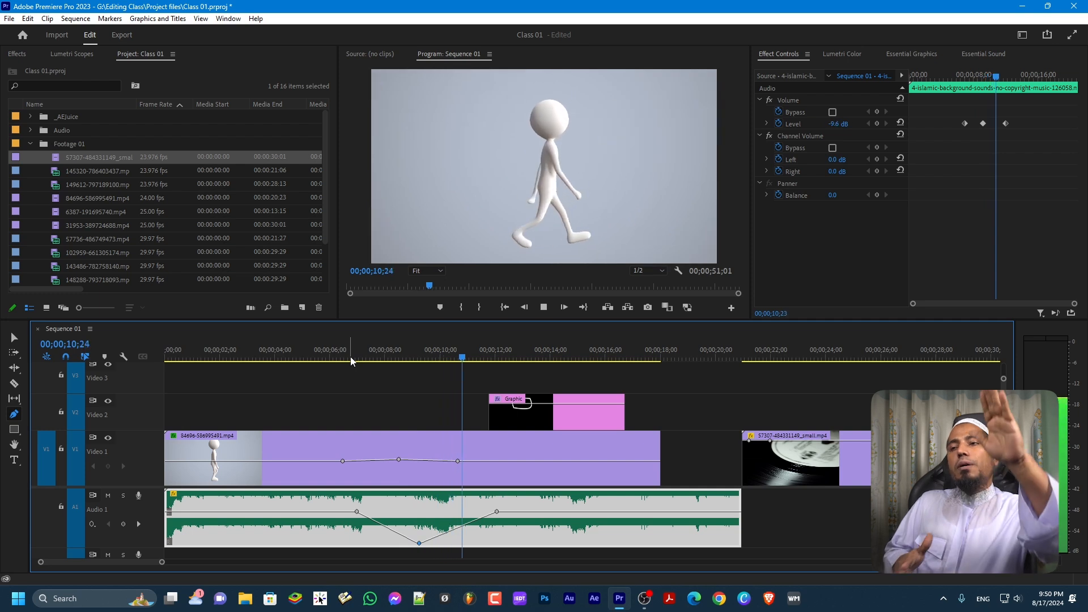
{"action": "key", "text": "space"}
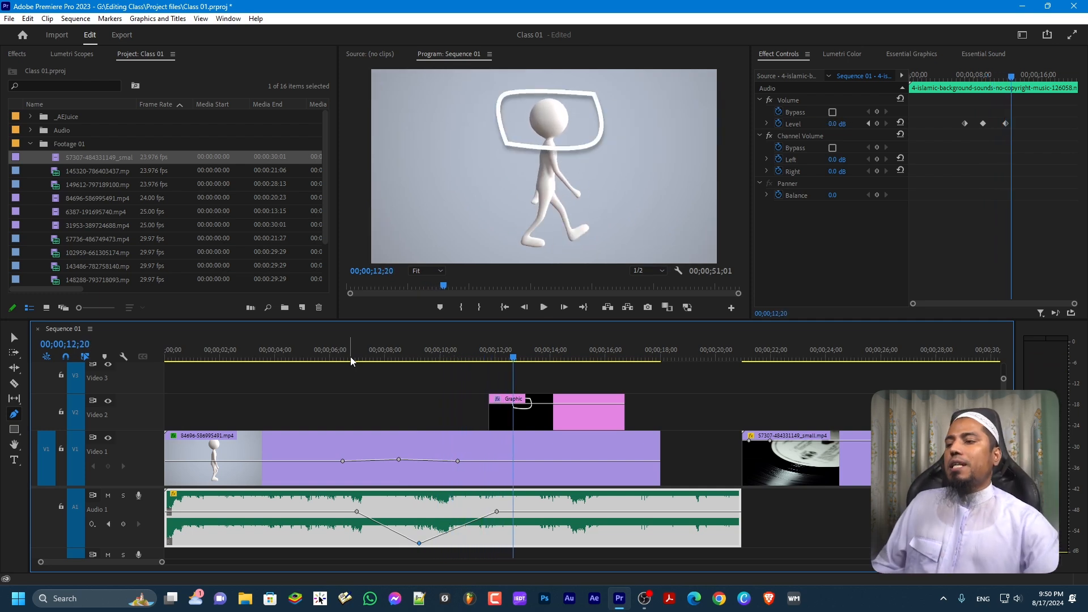
{"action": "key", "text": "ctrl+z"}
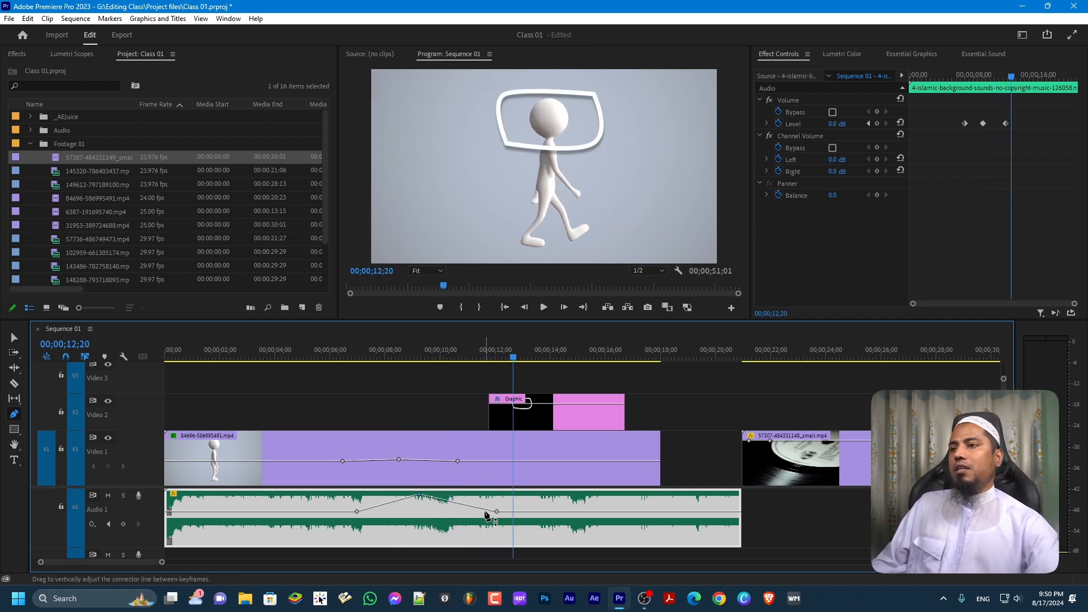
{"action": "key", "text": "ctrl+z"}
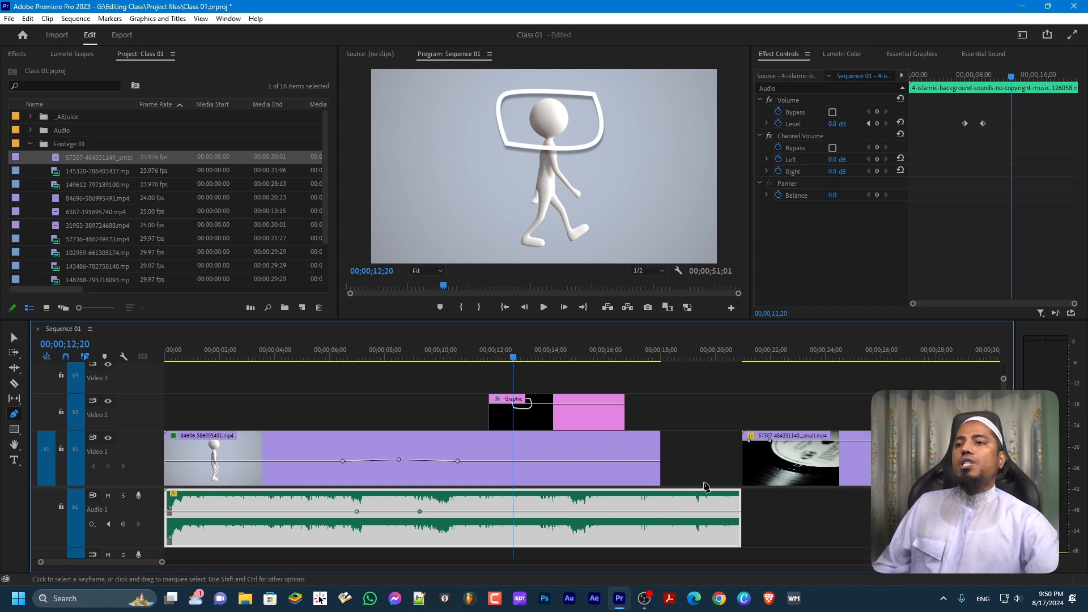
Fade out the Audio 1 clip with volume keyframes at about 17.5 and 20.5 seconds, lowering the last to -48.0 dB.
{"action": "left_click", "coordinate": [652, 511]}
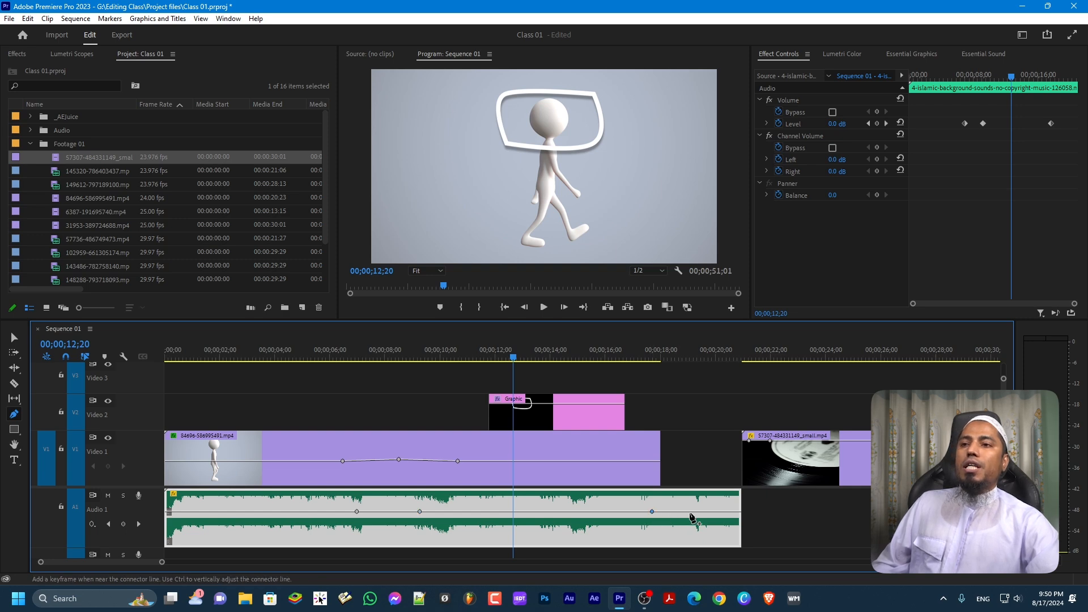
{"action": "left_click", "coordinate": [729, 512]}
{"action": "left_click_drag", "start_coordinate": [730, 512], "coordinate": [729, 540]}
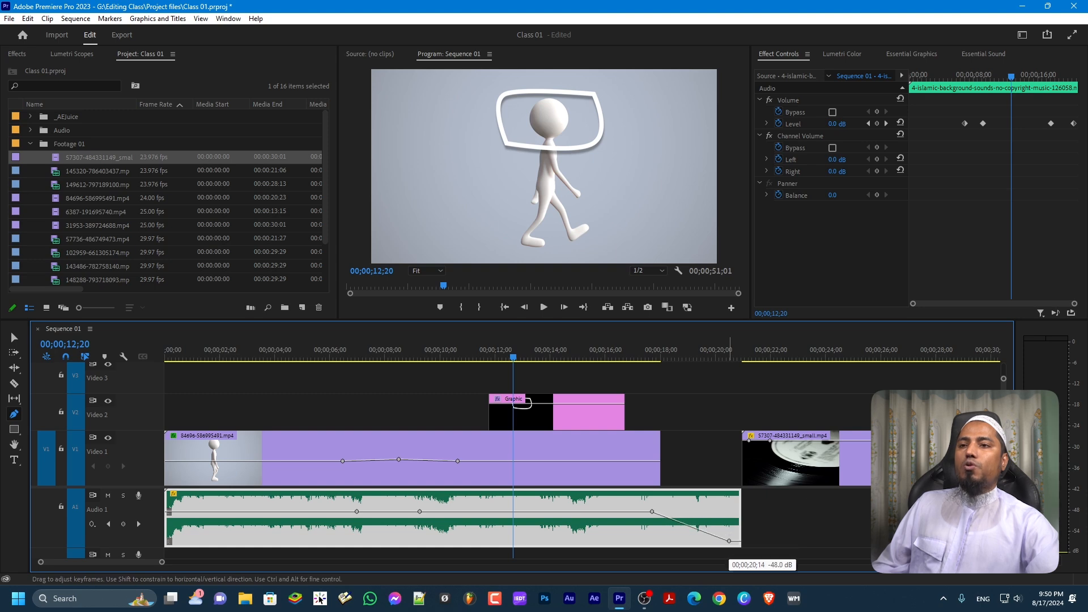
Move the fade-out's start keyframe to about 18.5 seconds, and place the 4-islamic-background audio directly after the first clip on Audio 1.
{"action": "left_click_drag", "start_coordinate": [652, 511], "coordinate": [678, 511]}
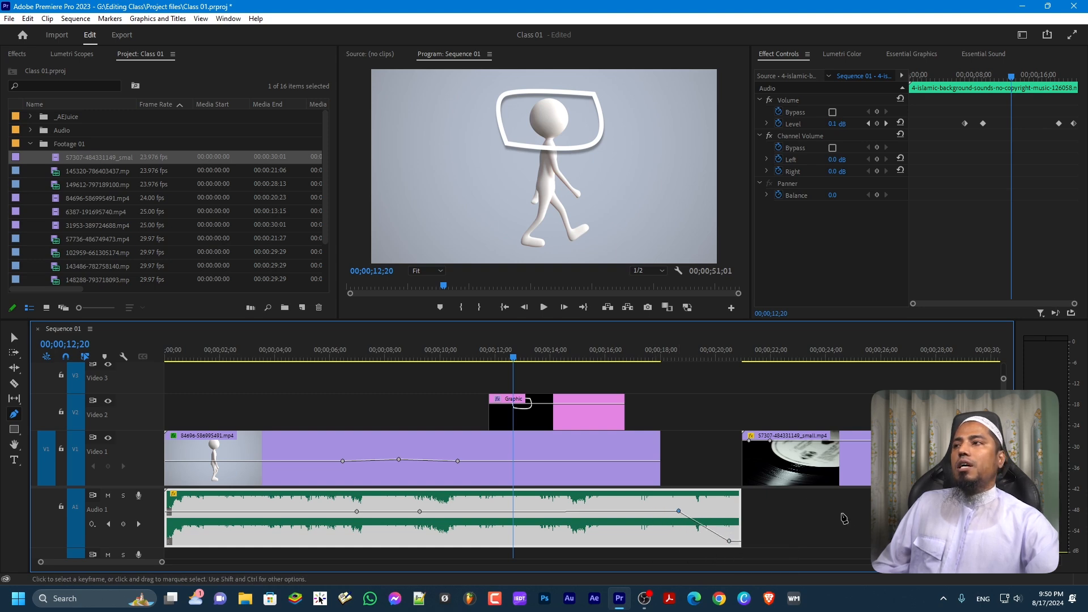
{"action": "left_click", "coordinate": [30, 130]}
{"action": "left_click", "coordinate": [69, 170]}
{"action": "left_click_drag", "start_coordinate": [69, 172], "coordinate": [748, 527]}
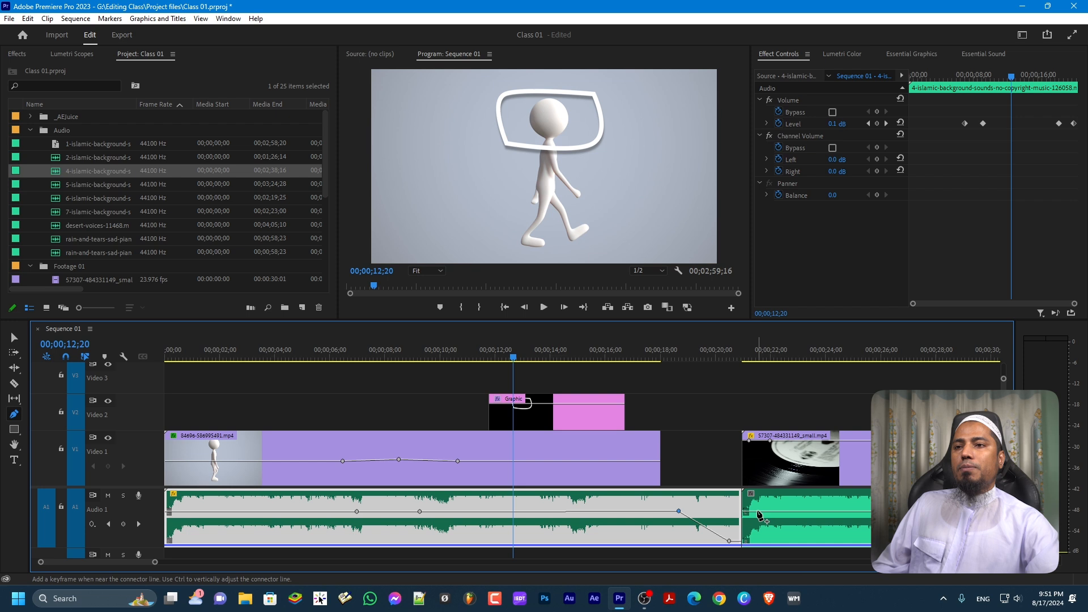
Fade in the second Audio 1 clip with volume keyframes at about 21.5 and 23 seconds, lowering the first to about -44.4 dB.
{"action": "left_click", "coordinate": [757, 512]}
{"action": "left_click", "coordinate": [794, 513]}
{"action": "left_click_drag", "start_coordinate": [759, 512], "coordinate": [754, 540]}
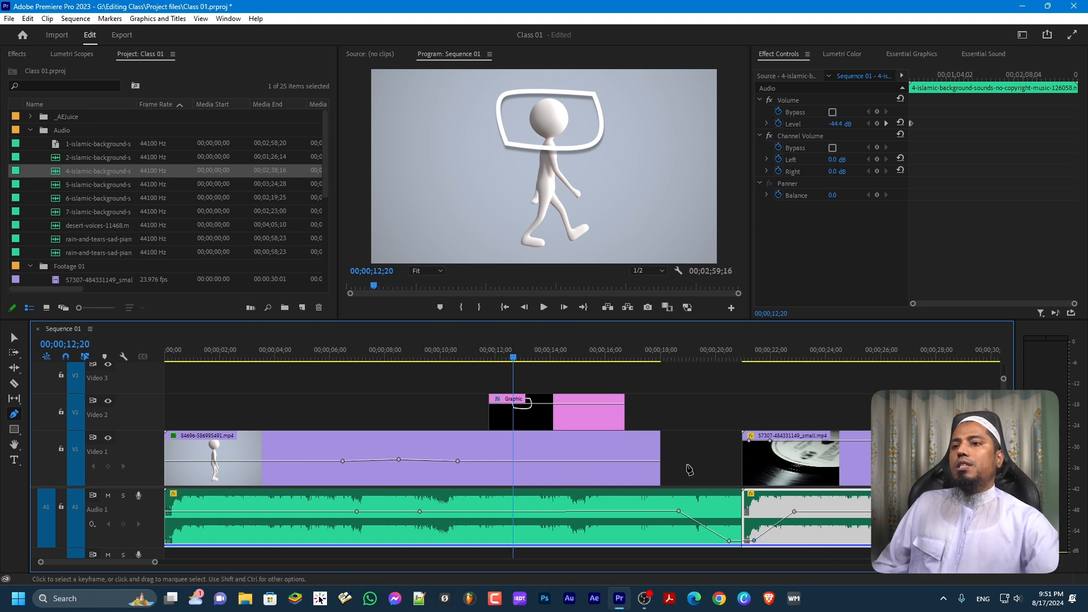
Play the sequence from about 17.5 to 27 seconds to hear the audio crossover, and return the playhead to about 17.5 seconds.
{"action": "left_click", "coordinate": [647, 346]}
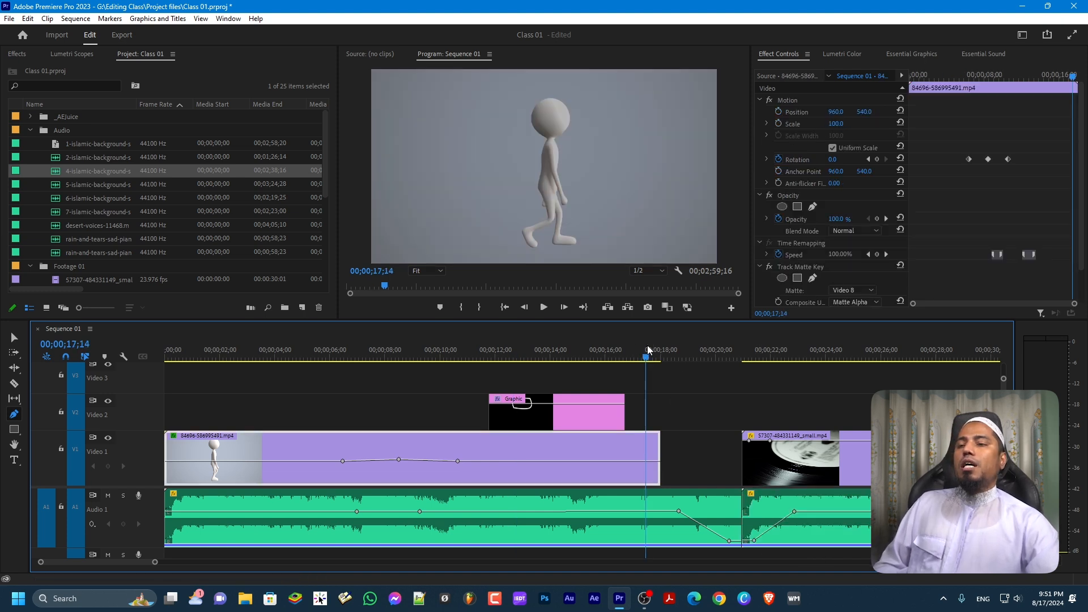
{"action": "key", "text": "space"}
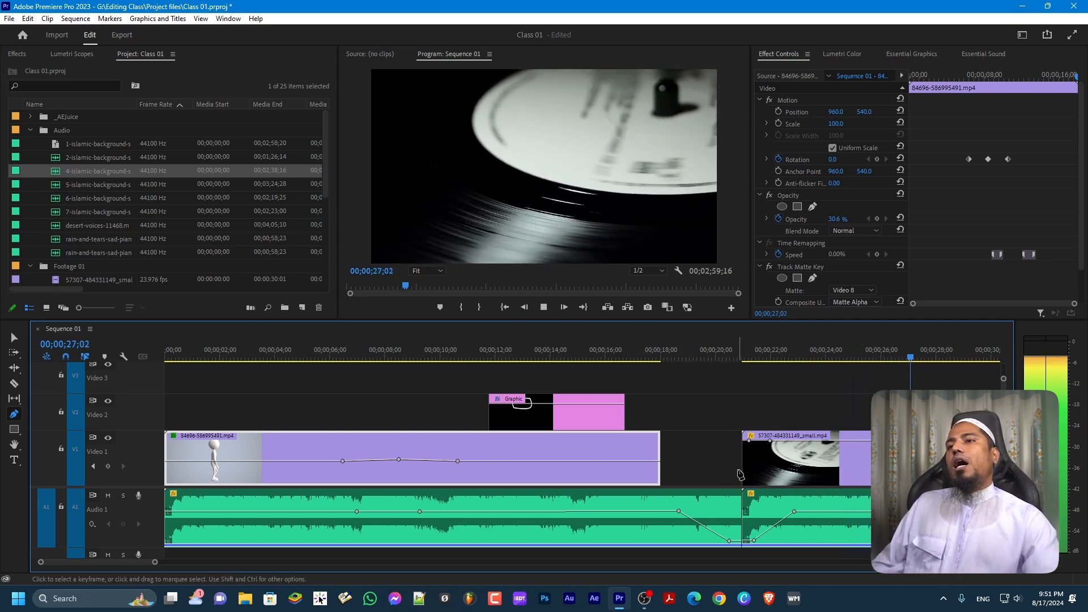
{"action": "left_click", "coordinate": [645, 356]}
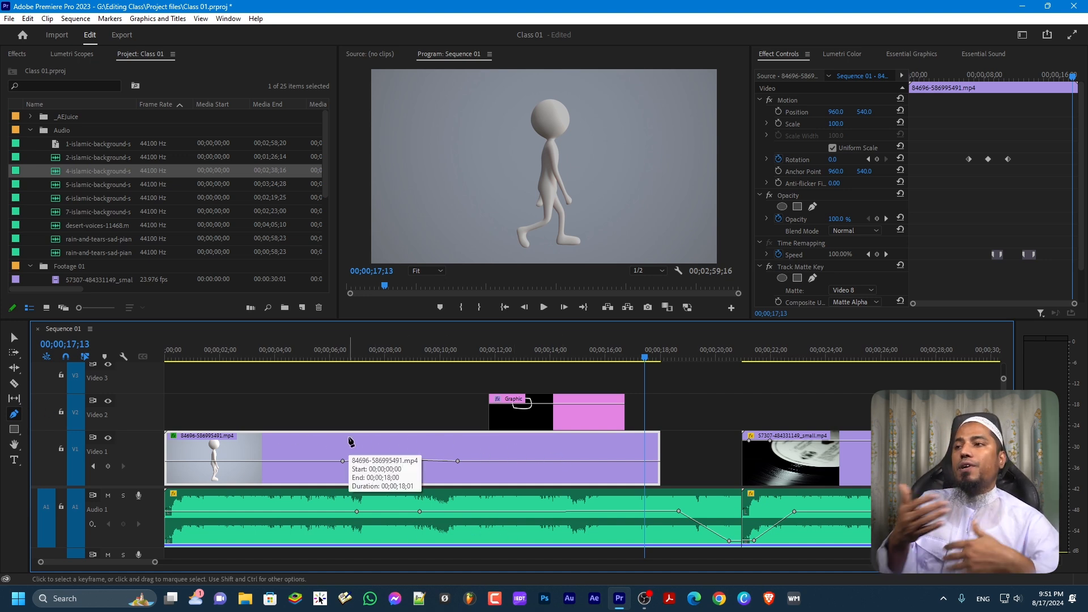
Examine the Show Clip Keyframes options for the Video 1 clip and for the first Audio 1 clip, including Volume, Channel Volume and Panner.
{"action": "right_click", "coordinate": [402, 447]}
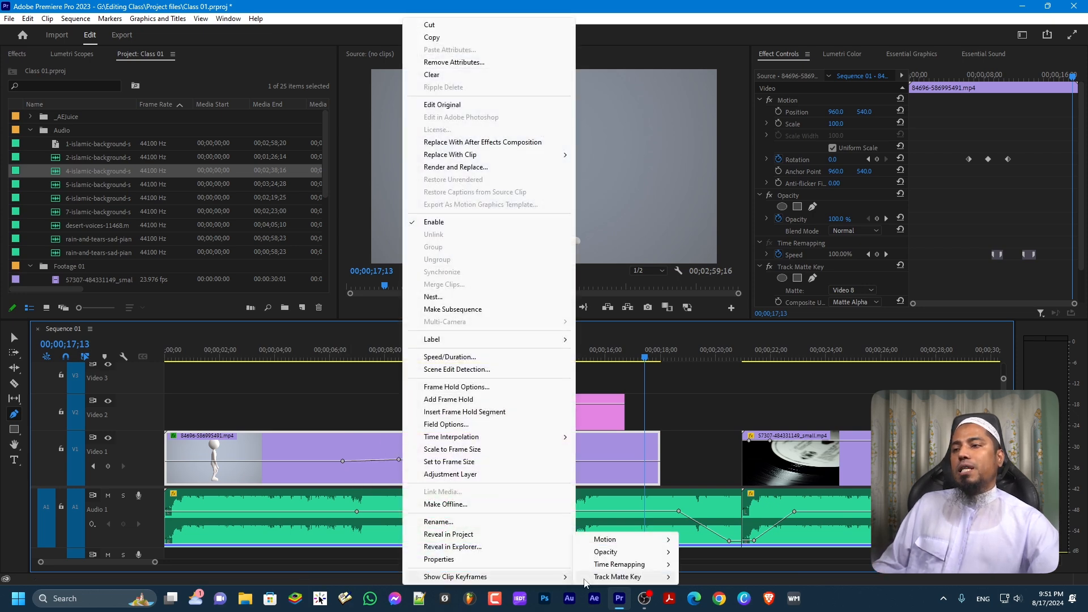
{"action": "right_click", "coordinate": [324, 521]}
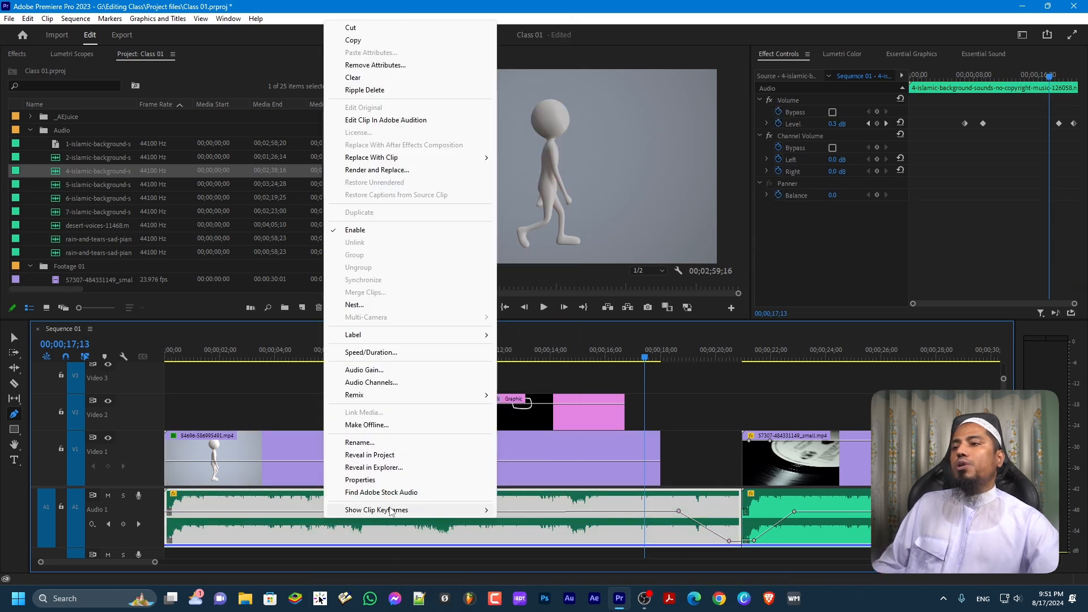
{"action": "mouse_move", "coordinate": [393, 511]}
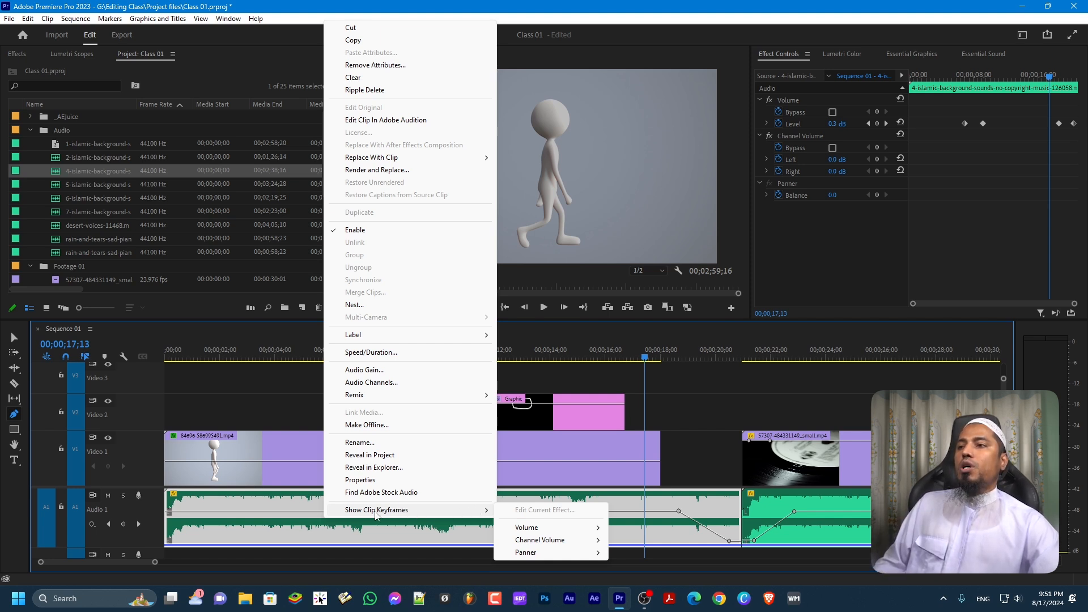
{"action": "mouse_move", "coordinate": [522, 533]}
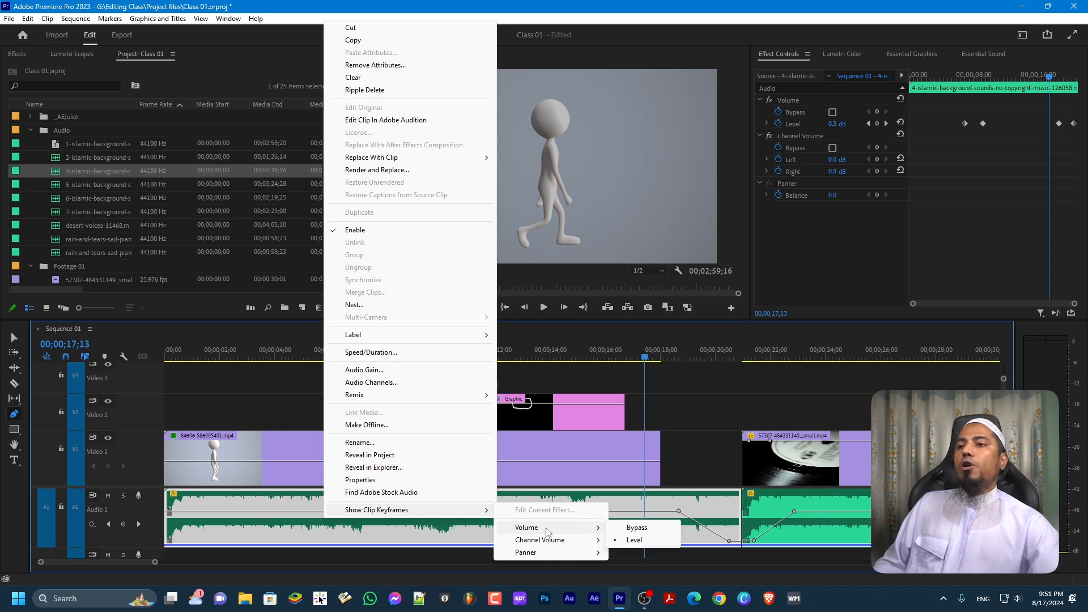
{"action": "mouse_move", "coordinate": [577, 544]}
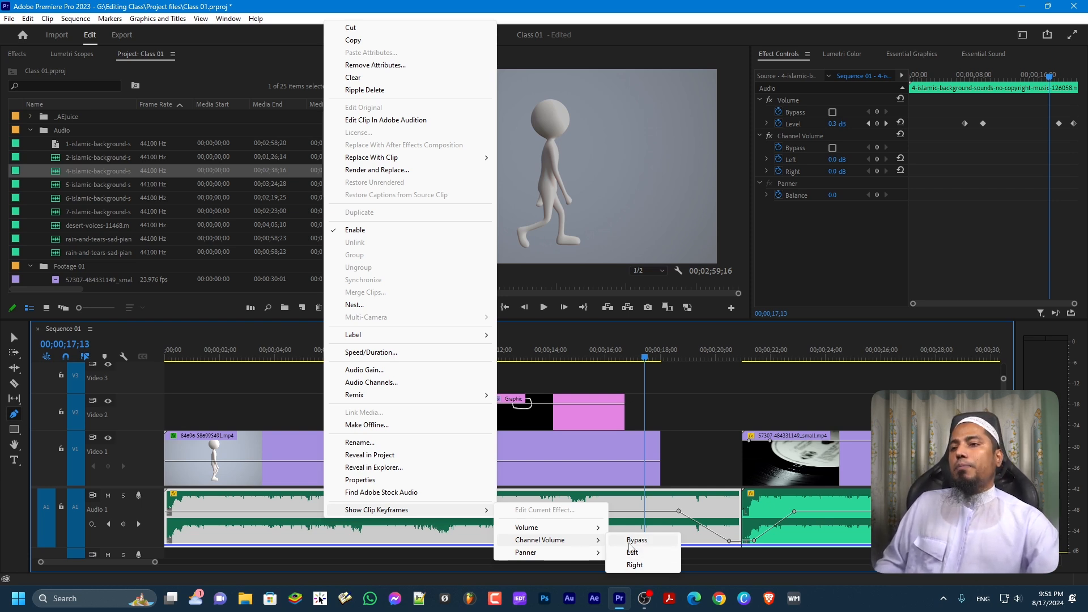
{"action": "mouse_move", "coordinate": [548, 555]}
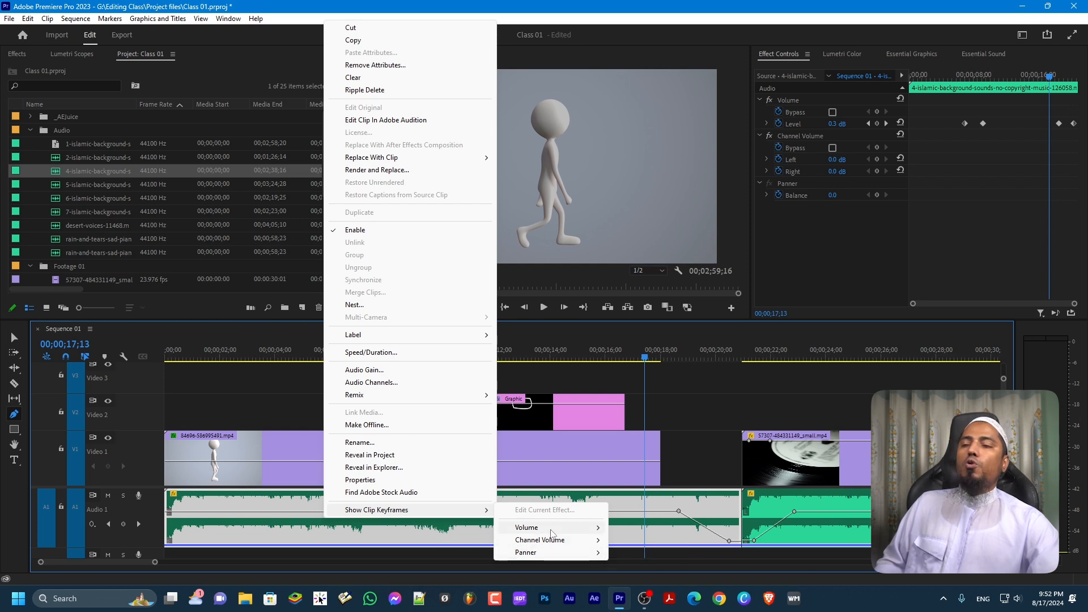
{"action": "left_click", "coordinate": [454, 535]}
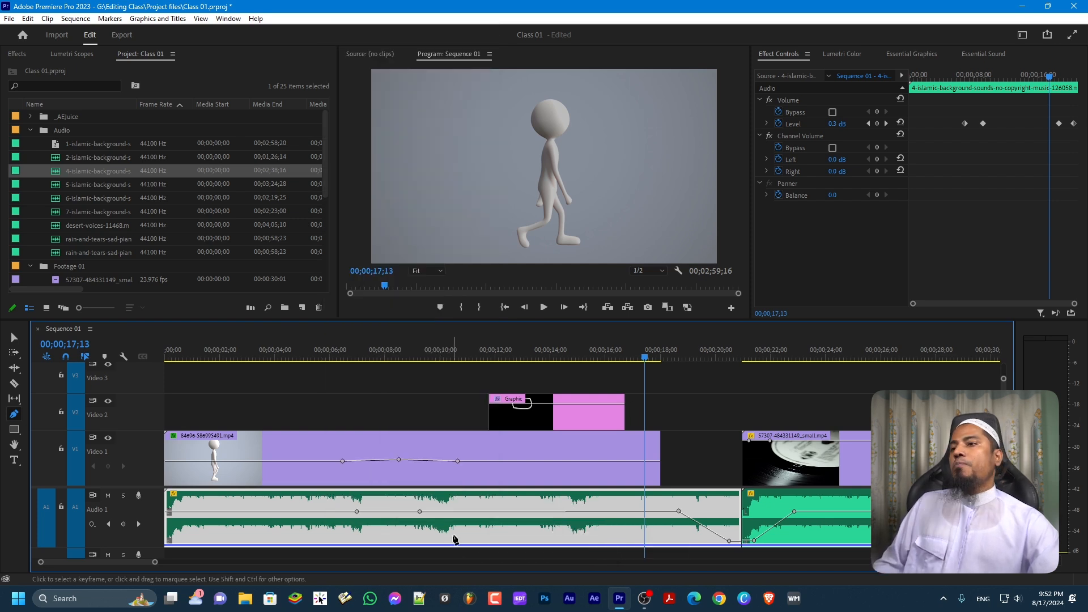